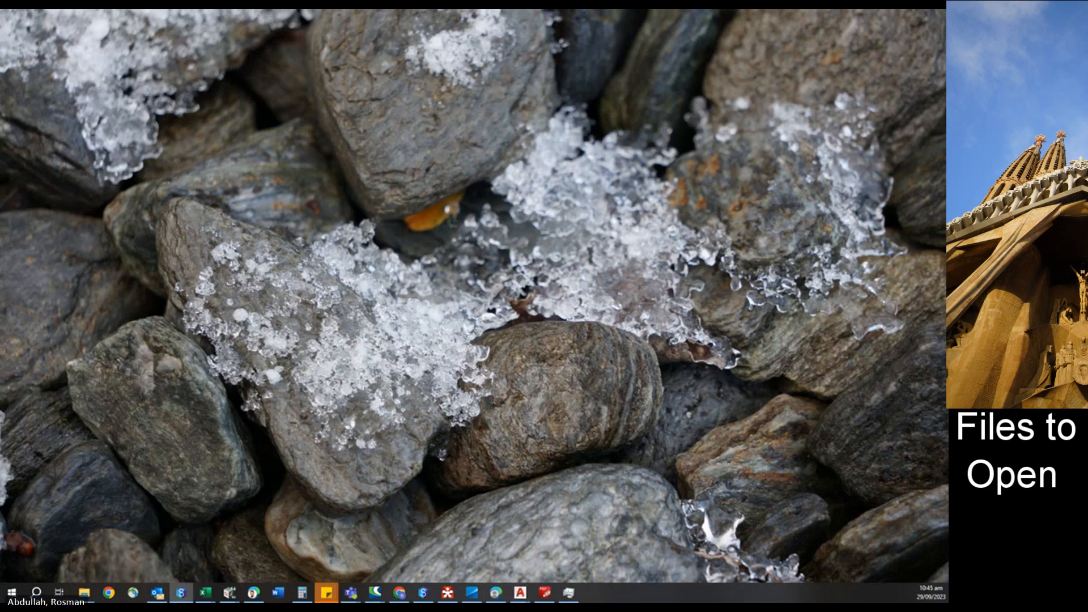
# Open 12d Synergy and browse the Xrefs file list down to XR_GLOBAL Landscape - Trees.dwg.
pyautogui.click(181, 592)
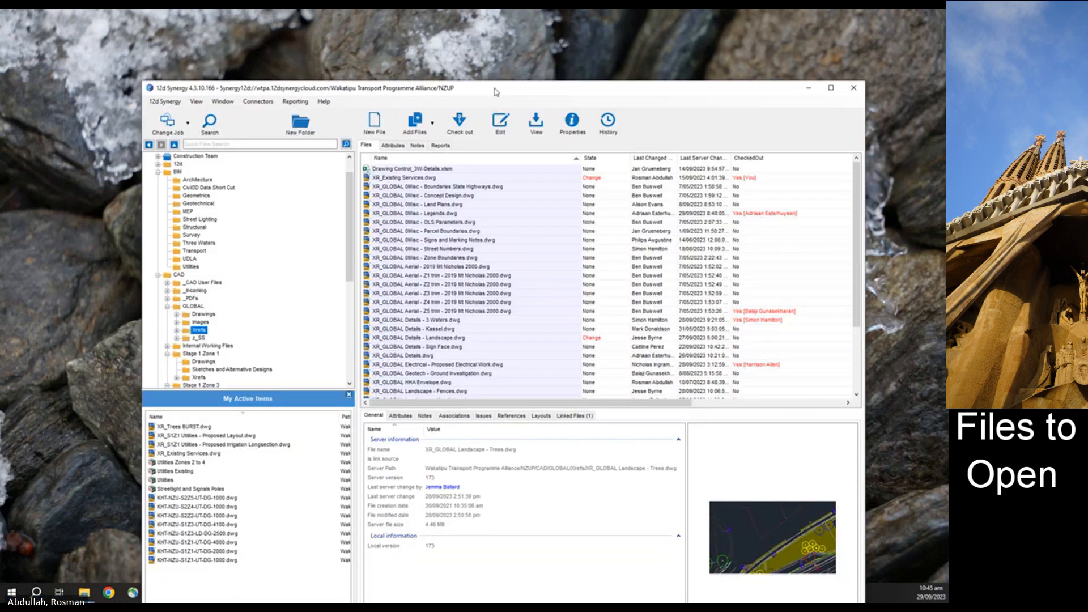
pyautogui.doubleClick(494, 92)
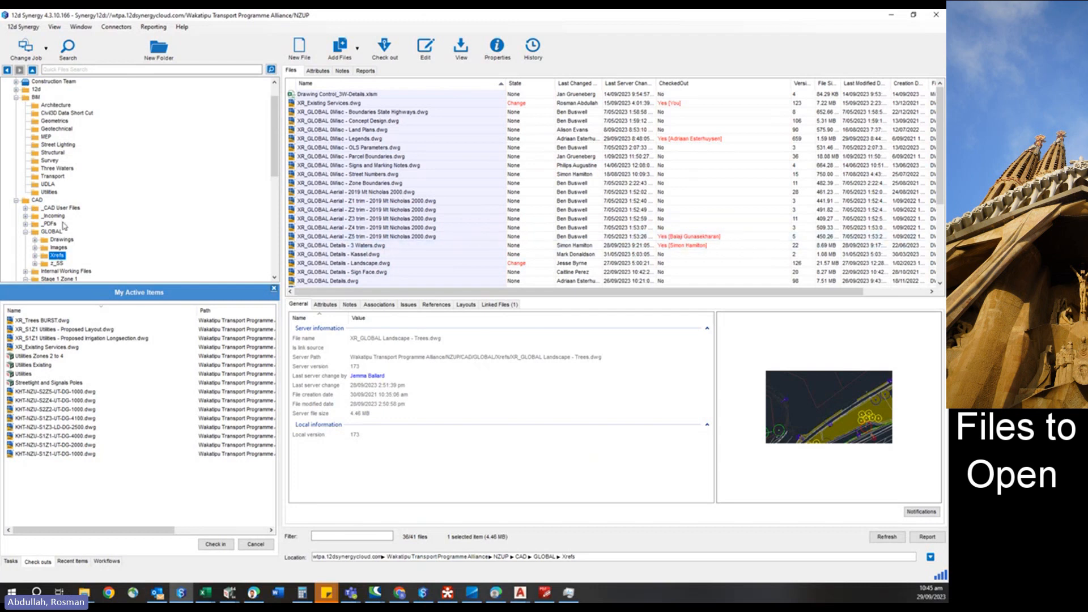
pyautogui.scroll(-3, 327, 230)
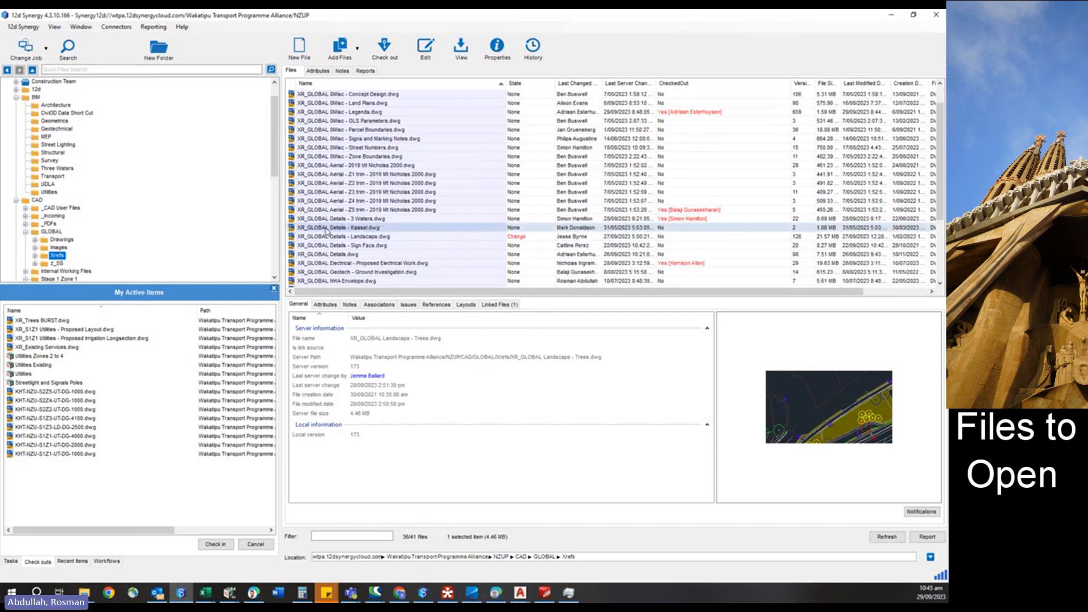
pyautogui.scroll(-2, 327, 229)
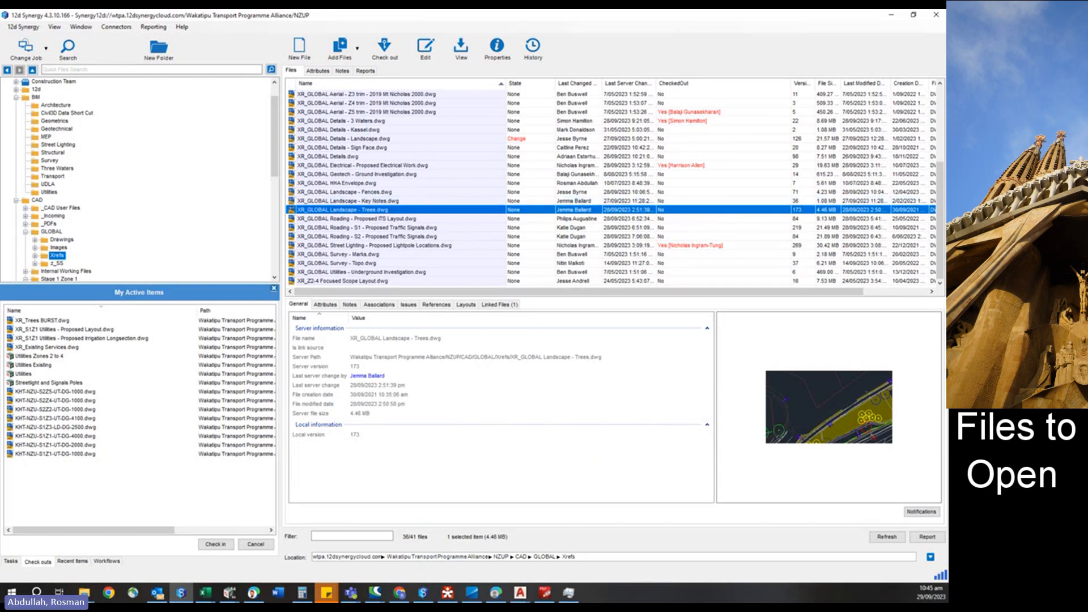
# Switch to Civil 3D and inspect the tree circles in the XR_GLOBAL Landscape - Trees drawing.
pyautogui.hotkey('alt', 'Tab')
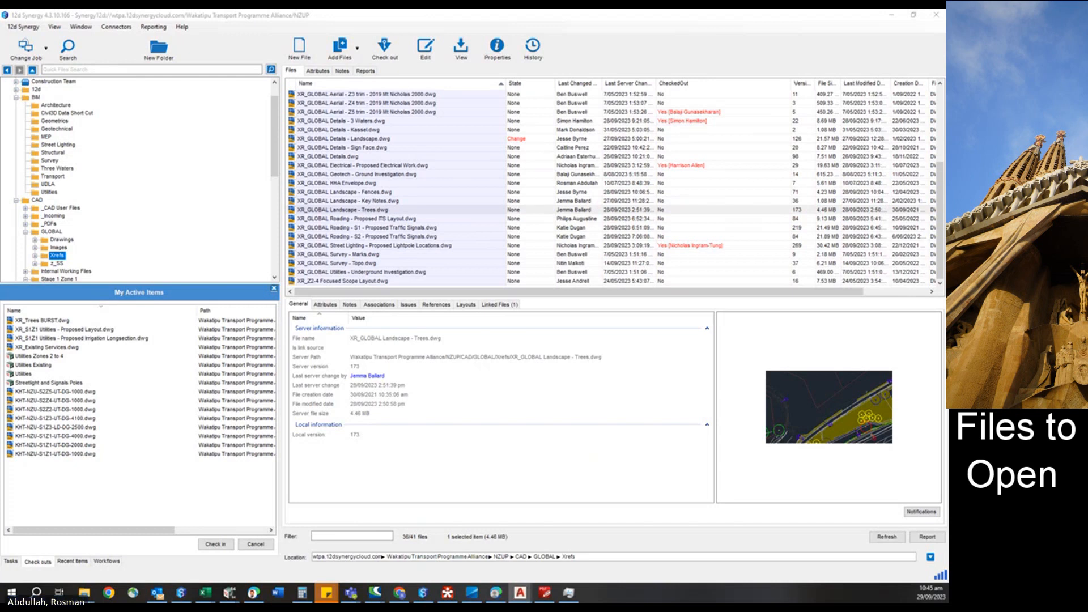
pyautogui.moveTo(945, 9)
pyautogui.mouseDown()
pyautogui.moveTo(622, 40)
pyautogui.moveTo(568, 74)
pyautogui.moveTo(589, 49)
pyautogui.mouseUp()
pyautogui.doubleClick(589, 48)
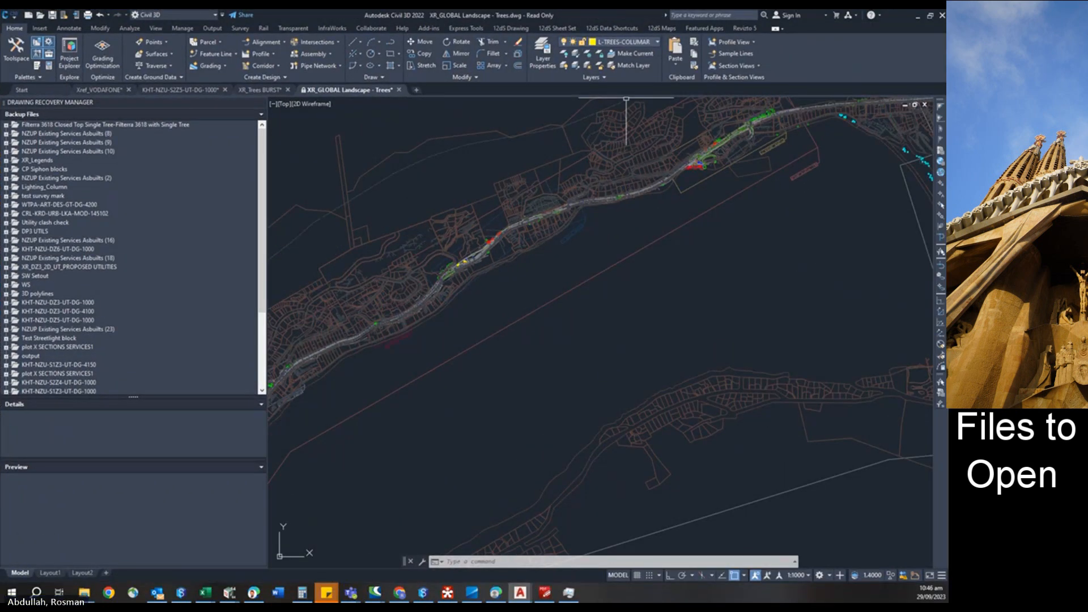
pyautogui.scroll(10, 705, 173)
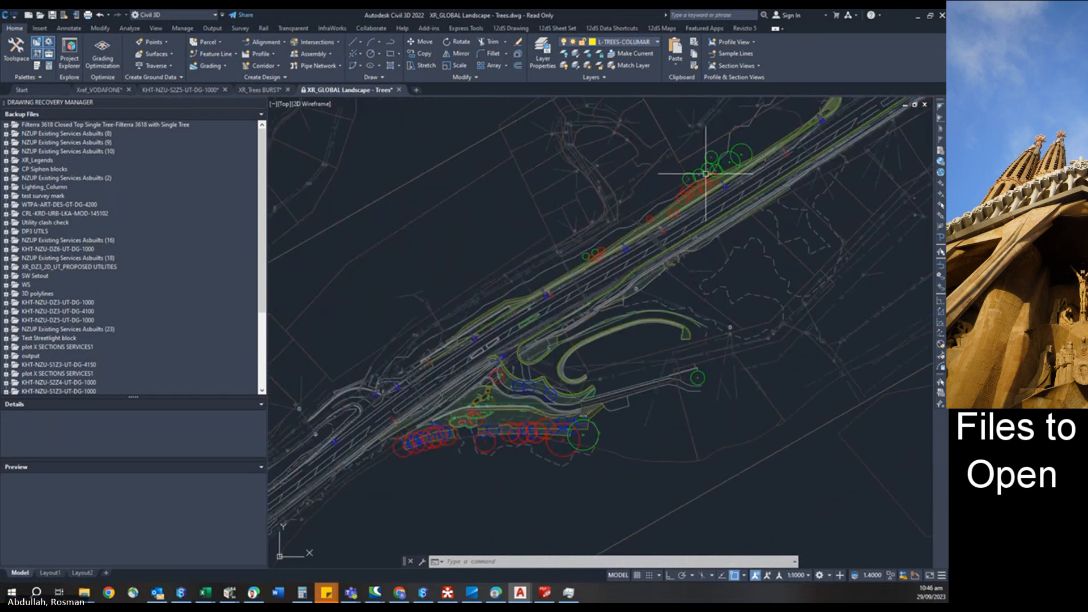
pyautogui.scroll(5, 702, 184)
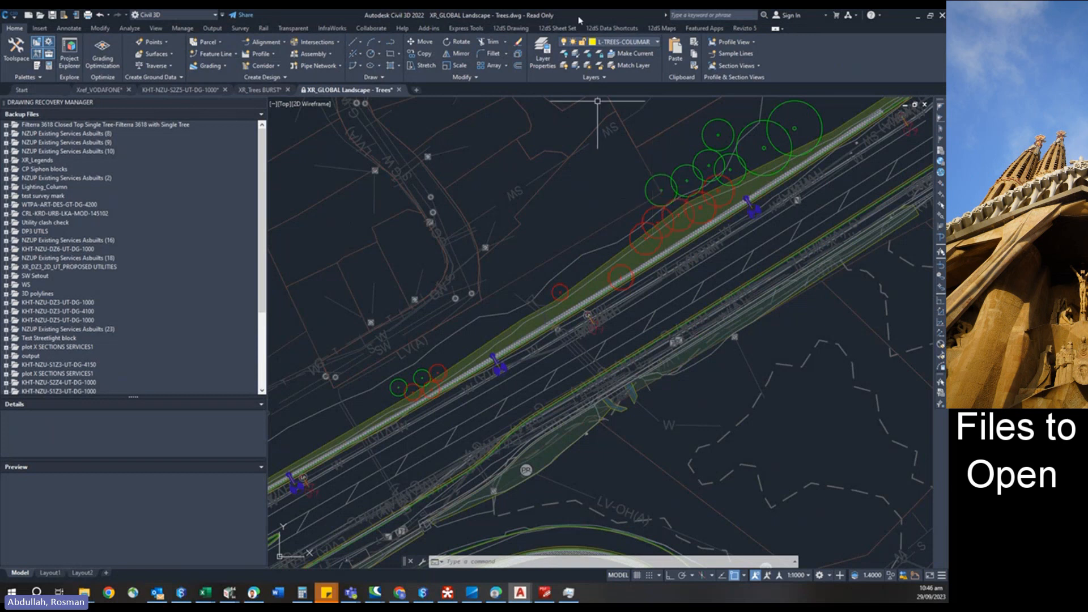
# In 12d Synergy, open the Internal Working Files Utilities folder, sort by checked-out status and select XR_Trees BURST.dwg.
pyautogui.moveTo(578, 20); pyautogui.dragTo(799, 9)
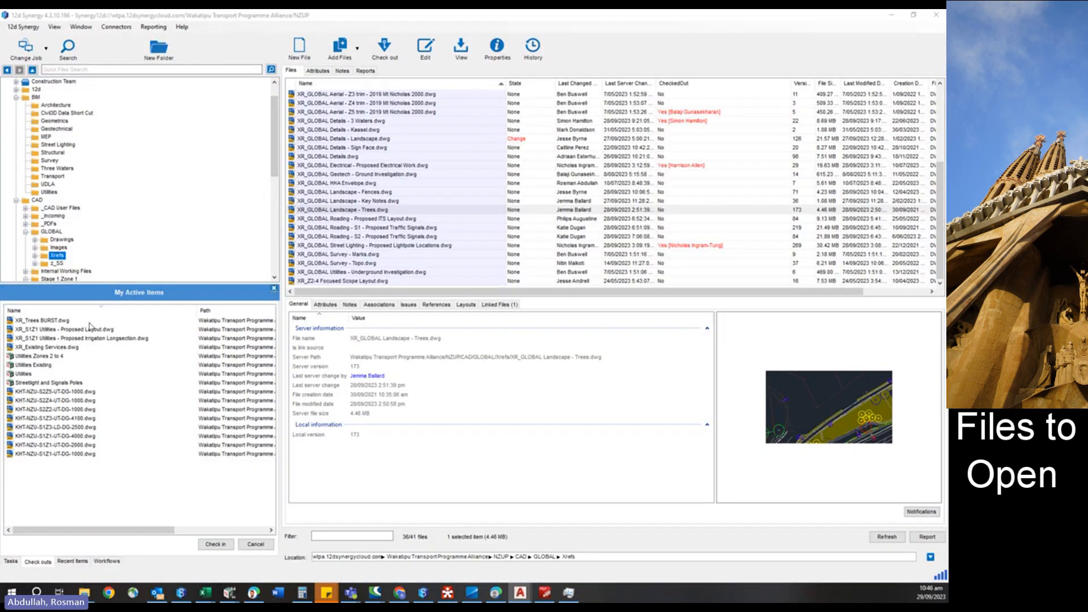
pyautogui.click(26, 271)
pyautogui.scroll(-3, 130, 191)
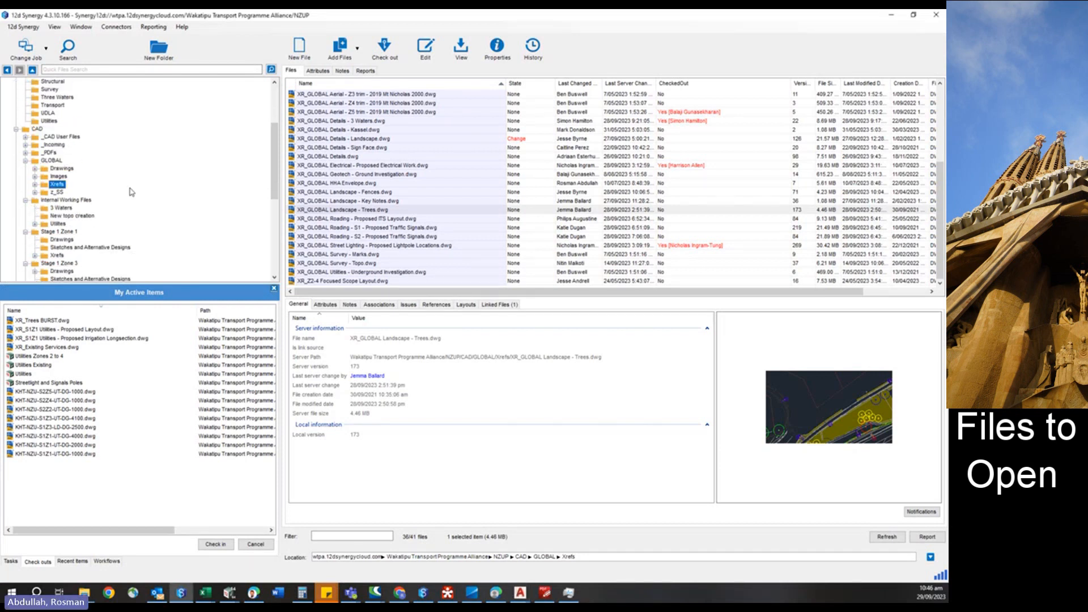
pyautogui.click(57, 223)
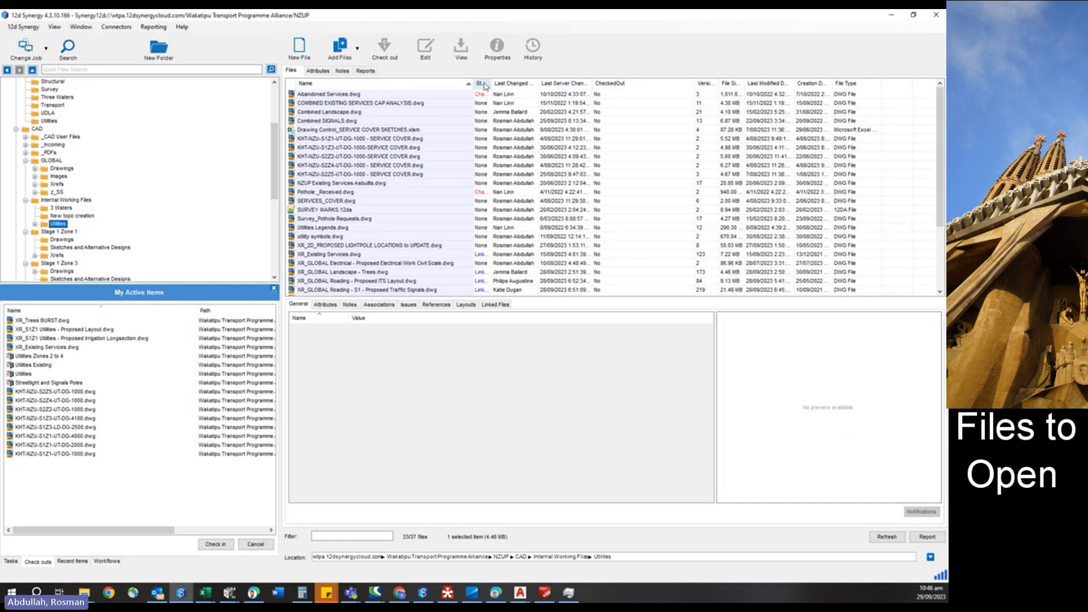
pyautogui.click(615, 85)
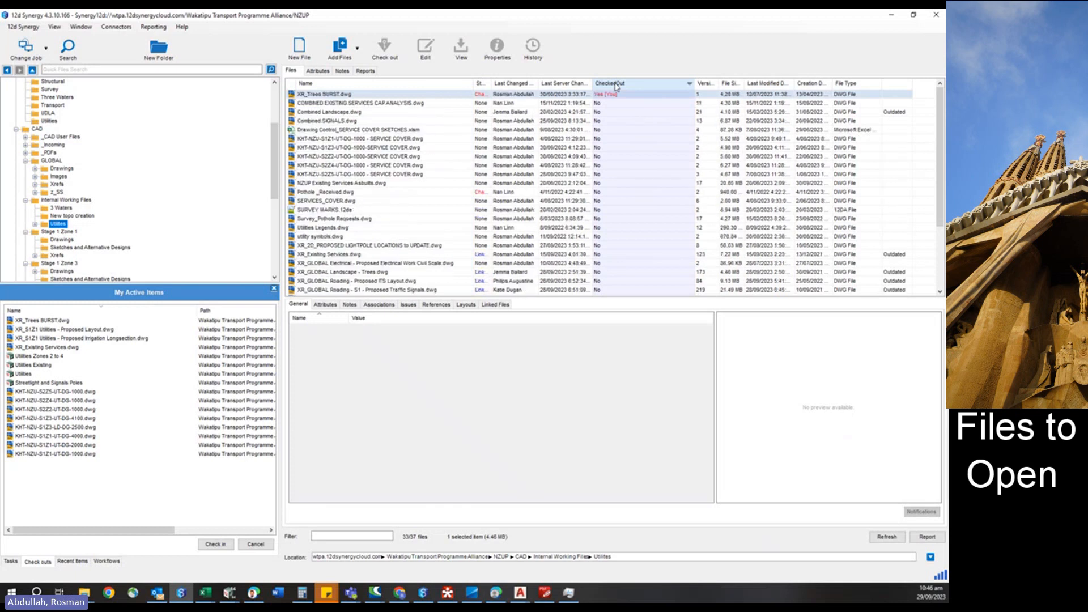
pyautogui.click(340, 95)
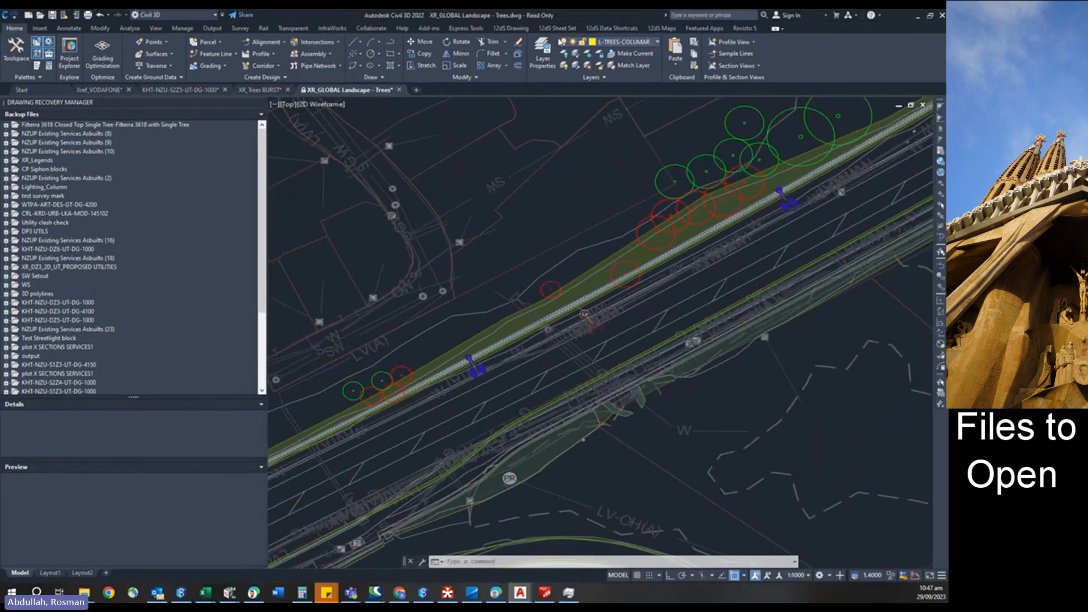
# Close the Drawing Recovery Manager and switch to the XR_Trees BURST drawing.
pyautogui.moveTo(259, 90)
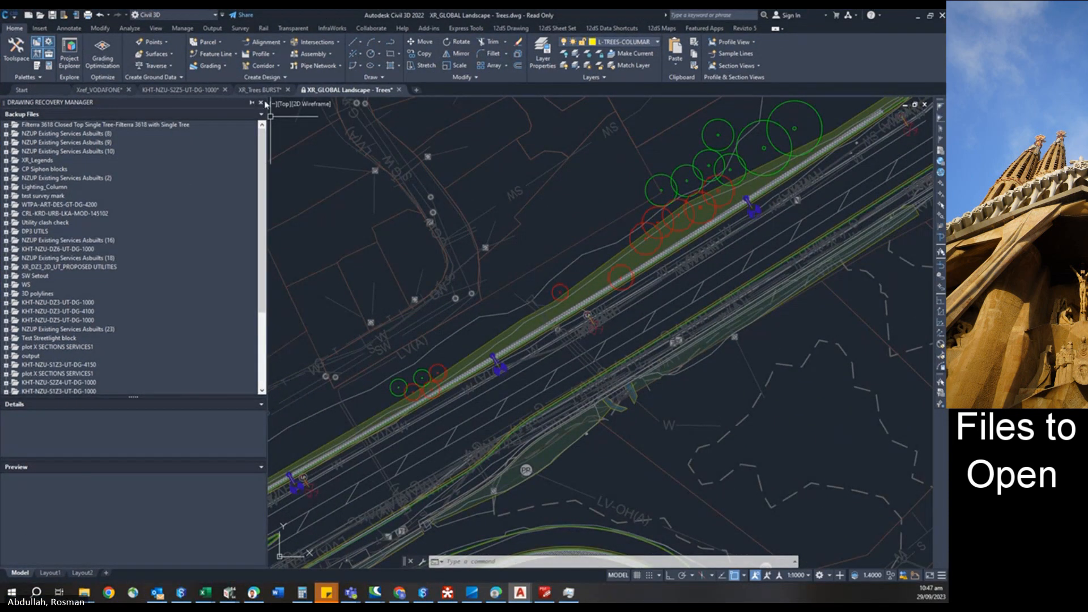
pyautogui.click(260, 103)
pyautogui.click(253, 92)
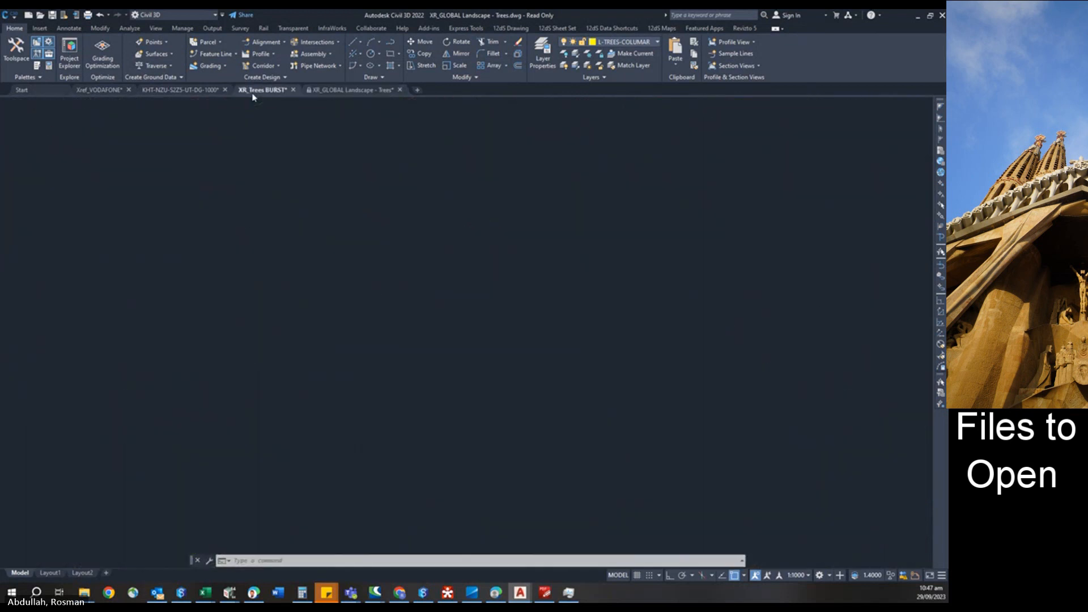
pyautogui.press('Escape')
pyautogui.moveTo(315, 442); pyautogui.dragTo(478, 267, button='middle')
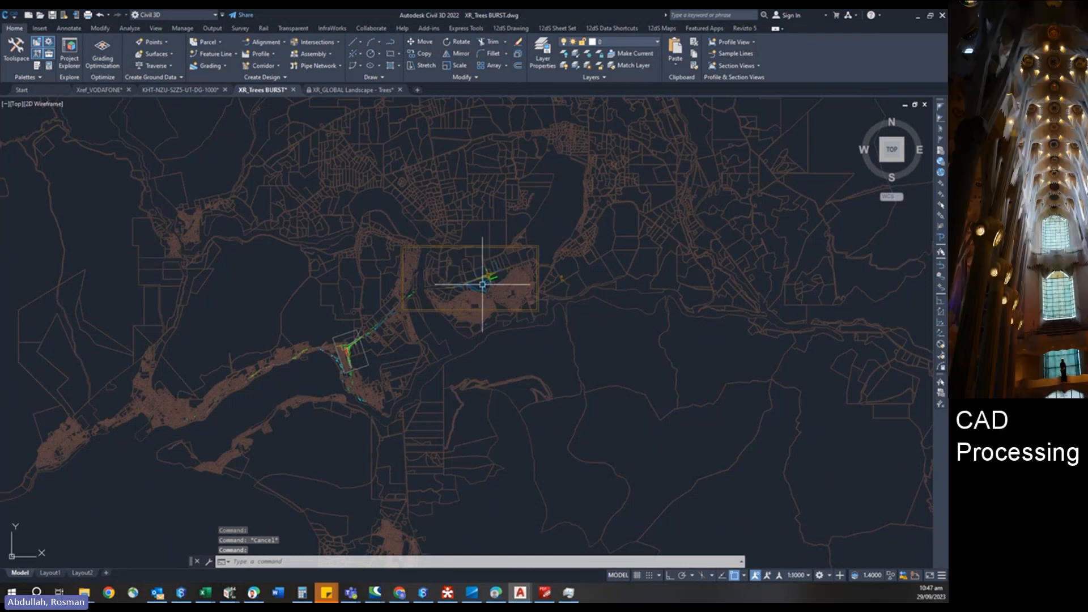
# Window-select the tree objects around the eastern roundabout area and delete them.
pyautogui.scroll(6, 478, 281)
pyautogui.scroll(1, 482, 285)
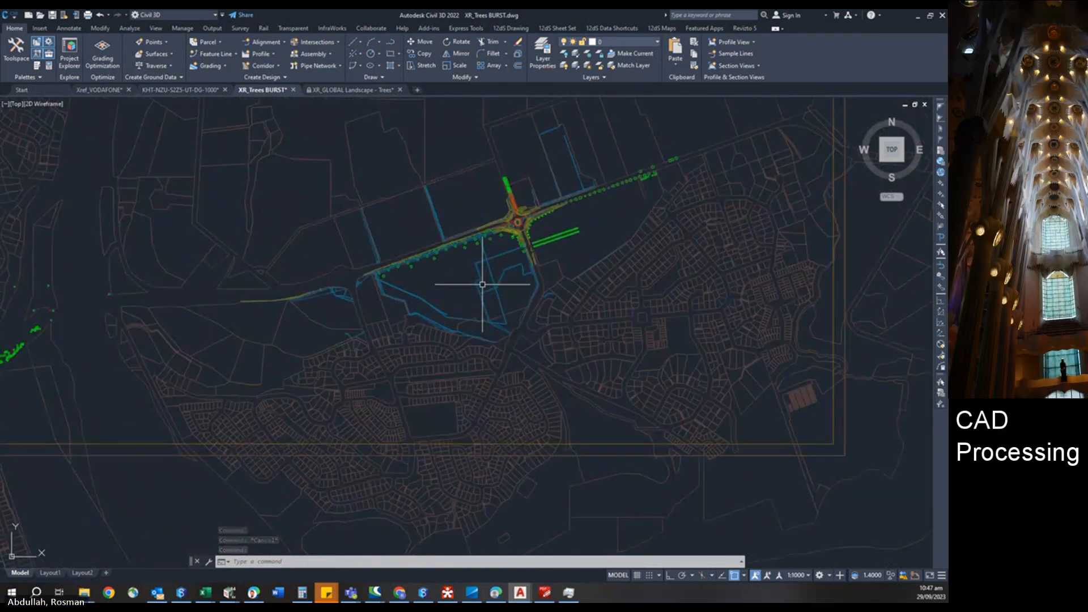
pyautogui.scroll(-4, 450, 381)
pyautogui.moveTo(447, 391); pyautogui.dragTo(550, 338, button='middle')
pyautogui.click(269, 209)
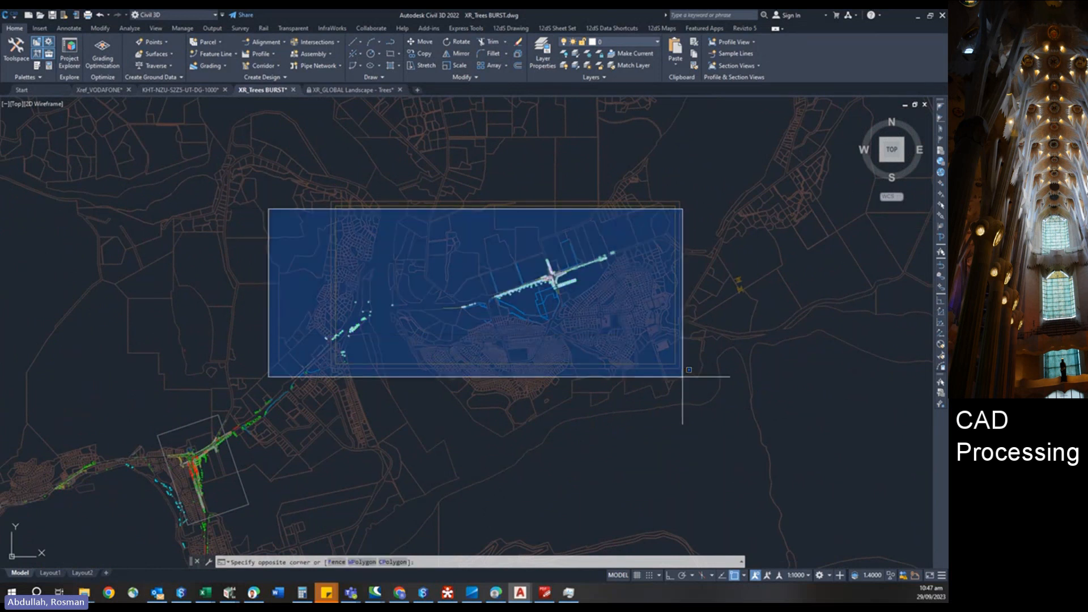
pyautogui.click(742, 411)
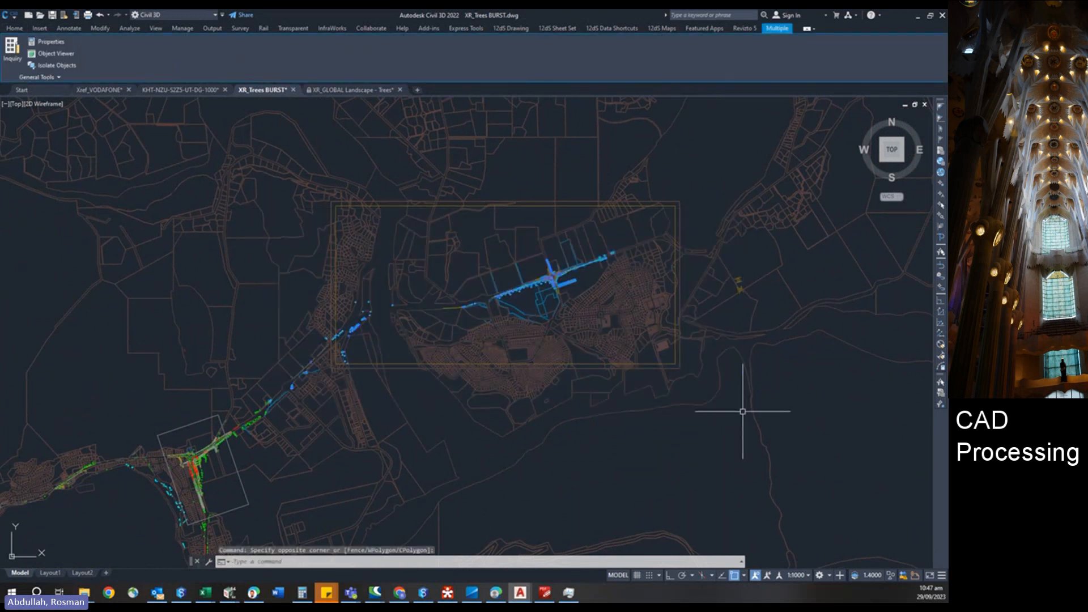
pyautogui.press('Delete')
# Window-select the tree objects around the central junction and delete them.
pyautogui.moveTo(456, 462); pyautogui.dragTo(794, 255, button='middle')
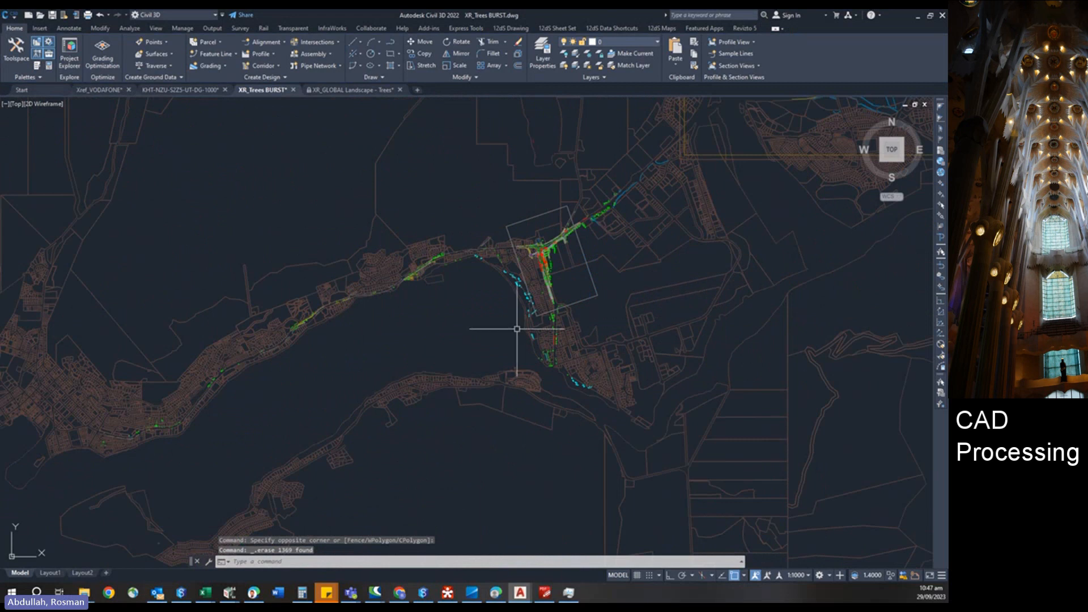
pyautogui.scroll(-2, 516, 329)
pyautogui.click(391, 197)
pyautogui.click(672, 406)
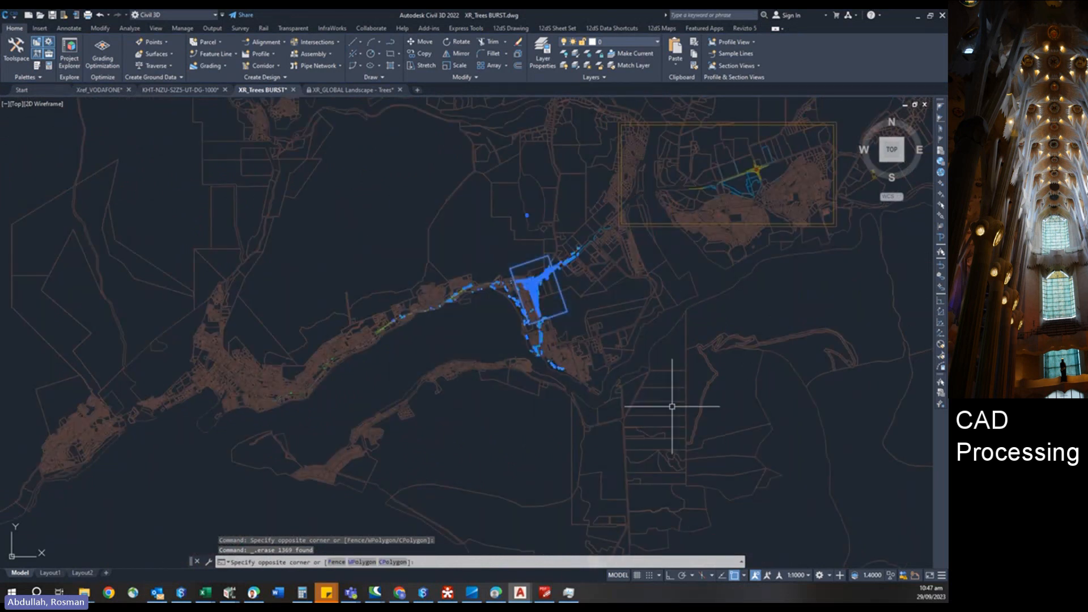
pyautogui.press('Delete')
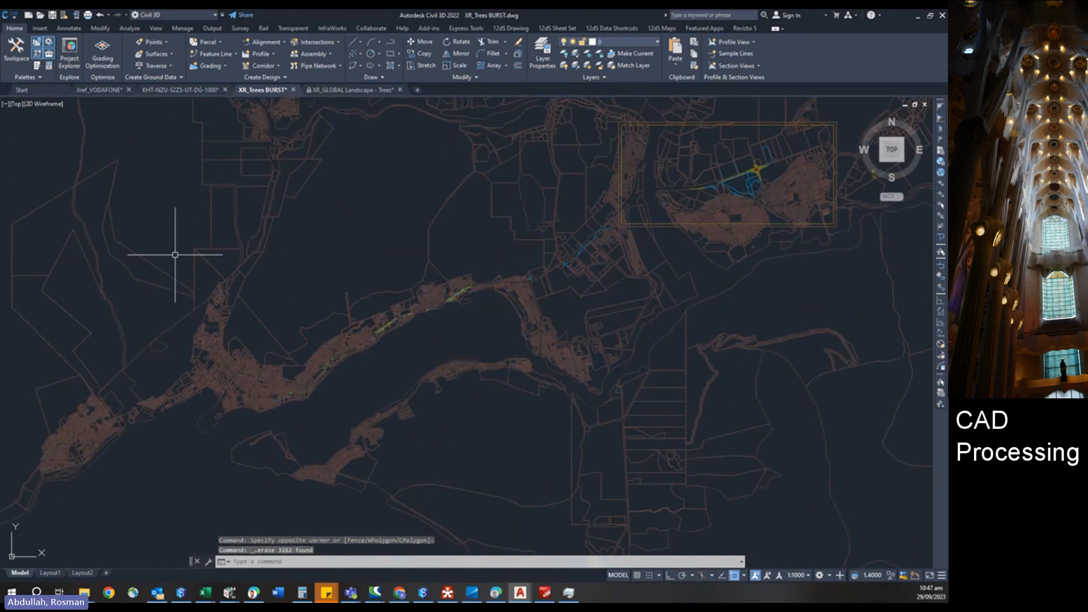
# Window-select the remaining tree objects along the western corridor and delete them.
pyautogui.click(160, 236)
pyautogui.click(541, 434)
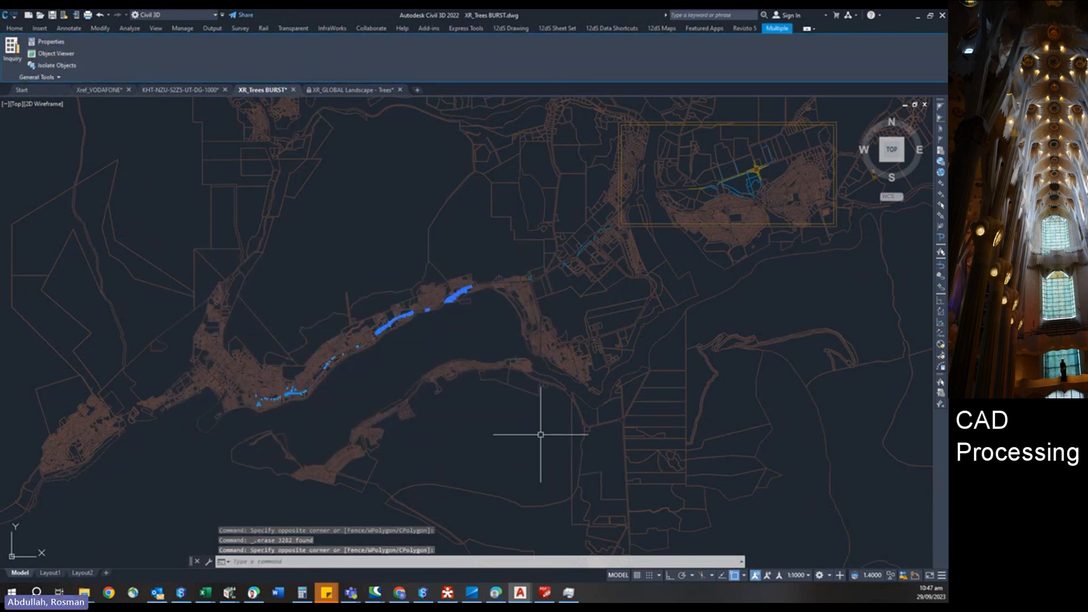
pyautogui.press('Delete')
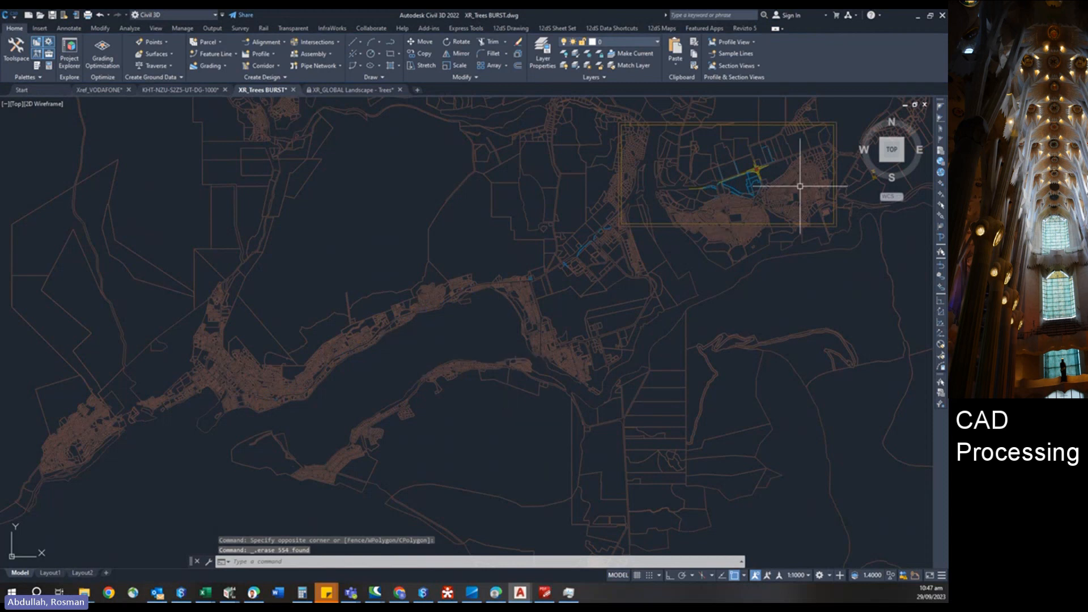
# Save the XR_Trees BURST drawing.
pyautogui.scroll(8, 736, 158)
pyautogui.scroll(-10, 717, 190)
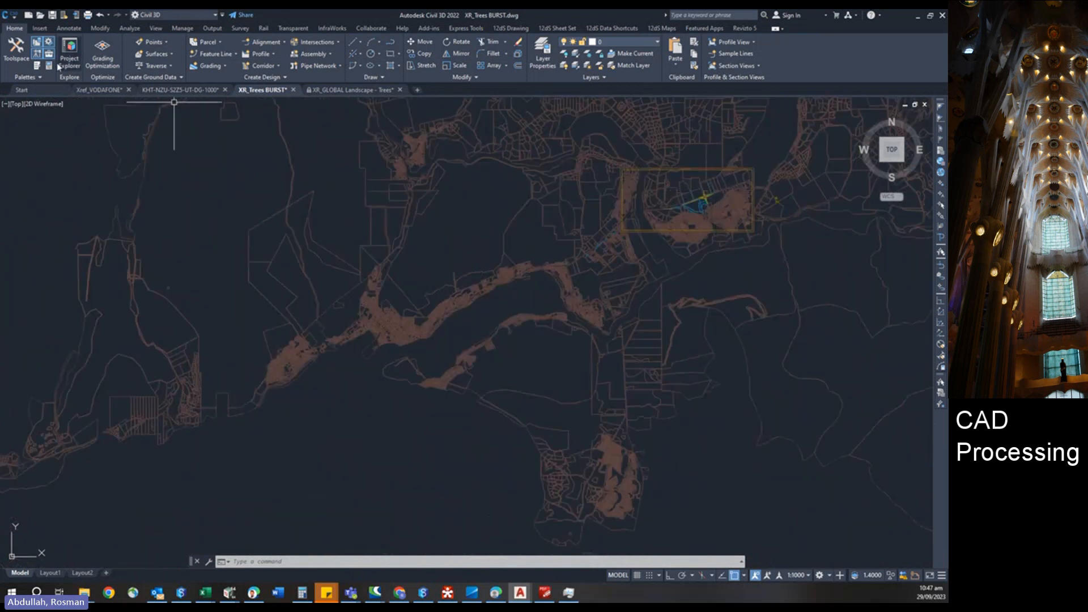
pyautogui.click(52, 15)
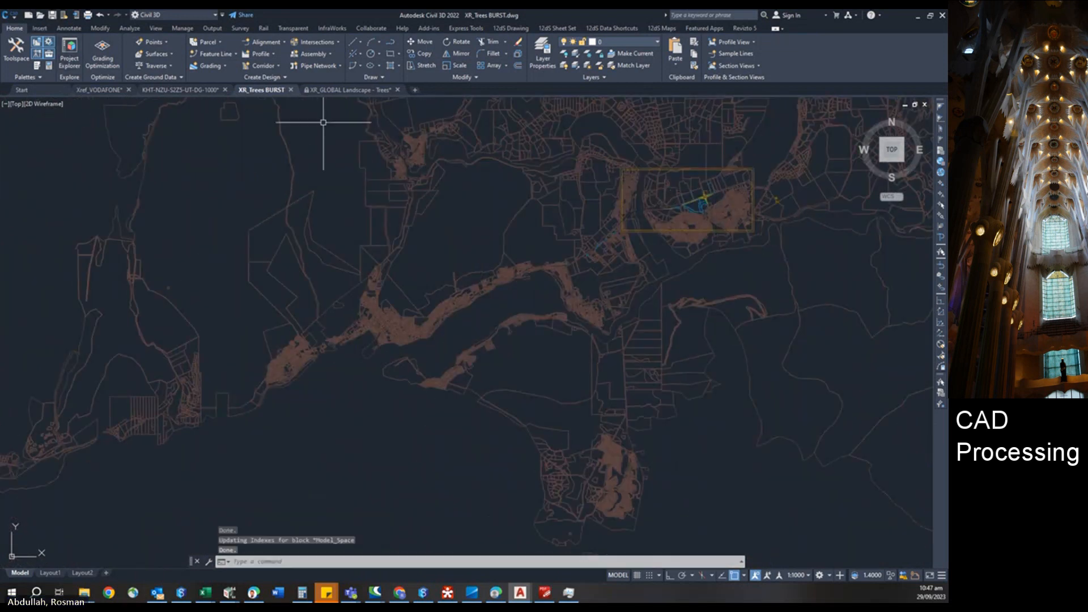
# Switch to the XR_GLOBAL Landscape - Trees drawing and window-select tree objects along the western and central corridor.
pyautogui.click(338, 89)
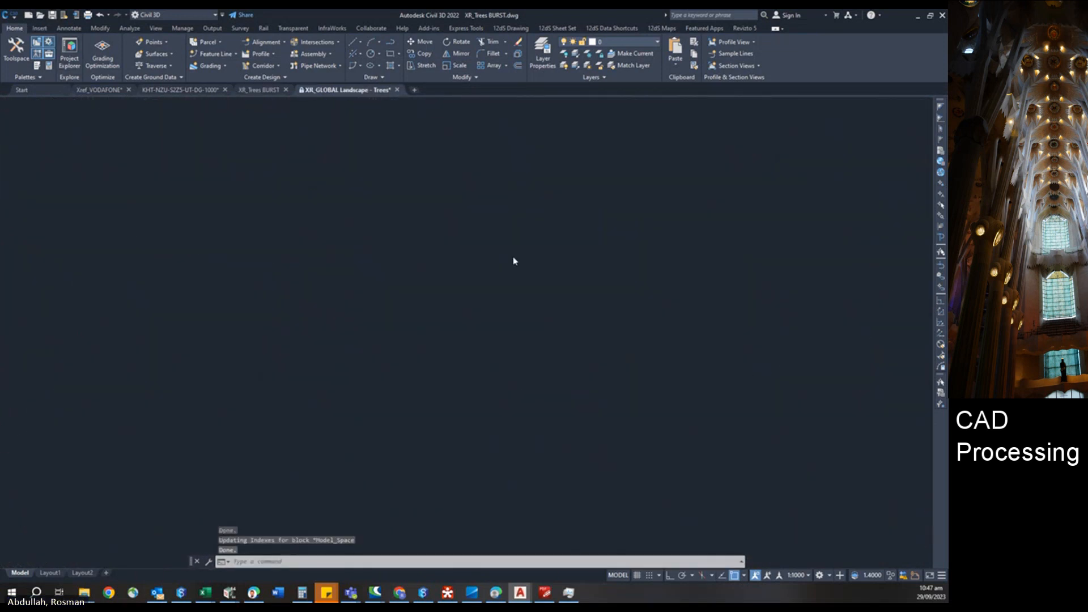
pyautogui.scroll(-10, 526, 272)
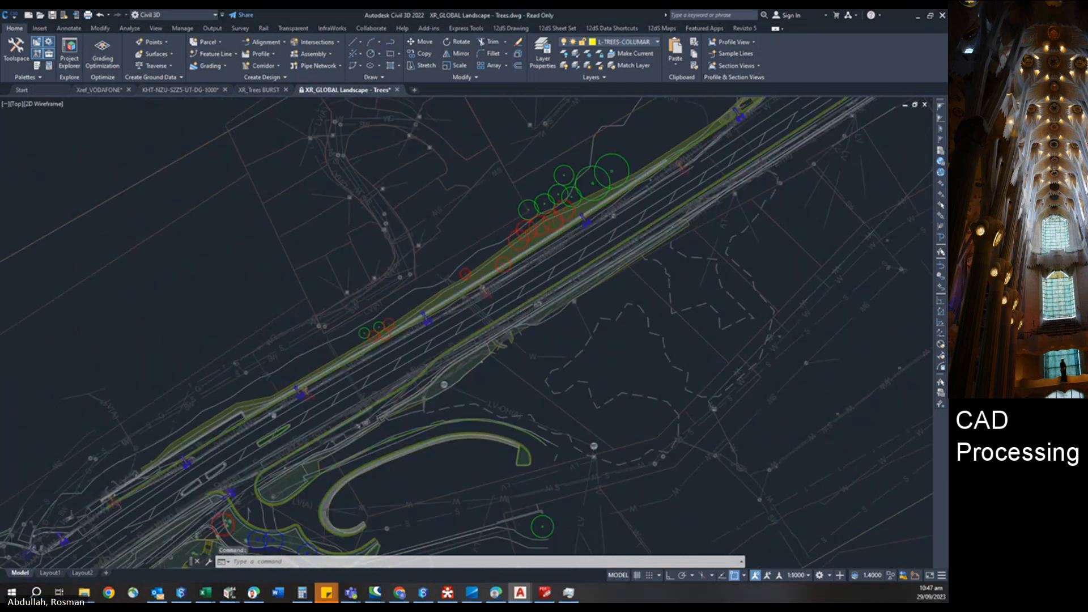
pyautogui.scroll(-2, 526, 272)
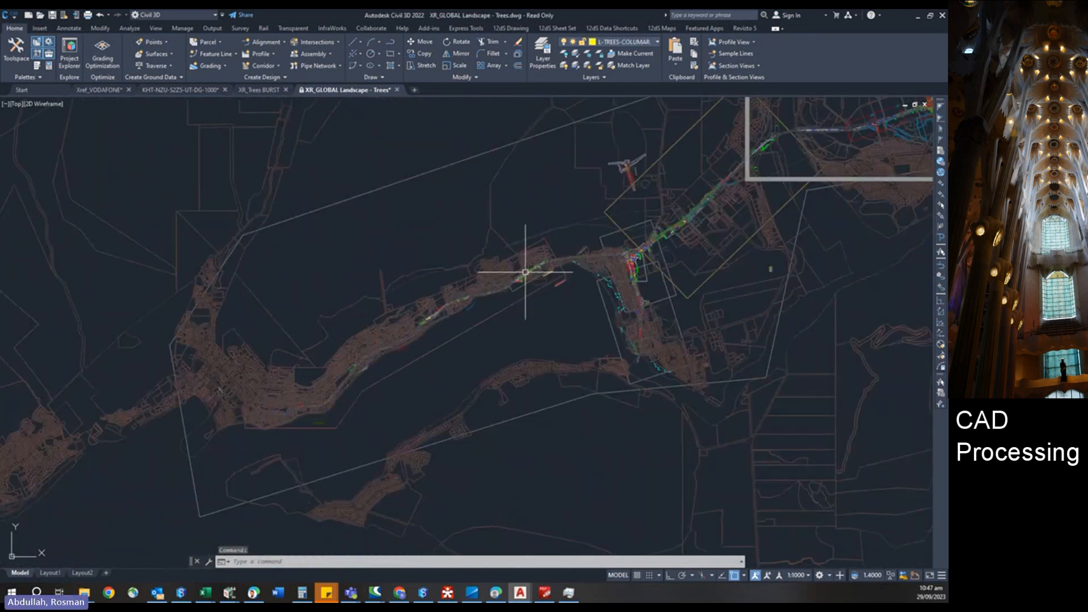
pyautogui.click(176, 303)
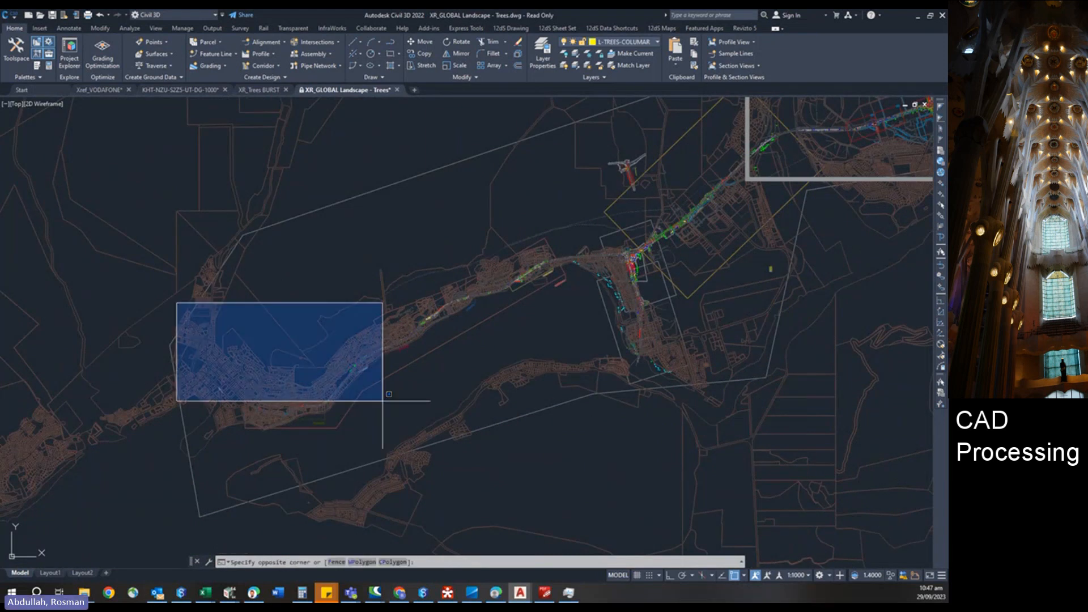
pyautogui.click(485, 460)
pyautogui.click(330, 220)
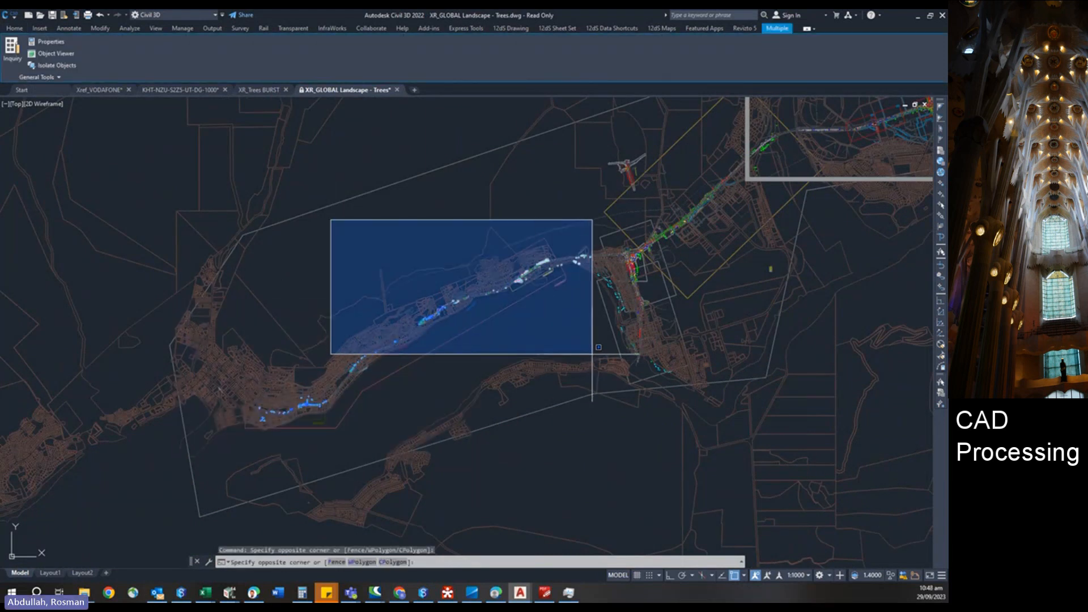
pyautogui.click(558, 185)
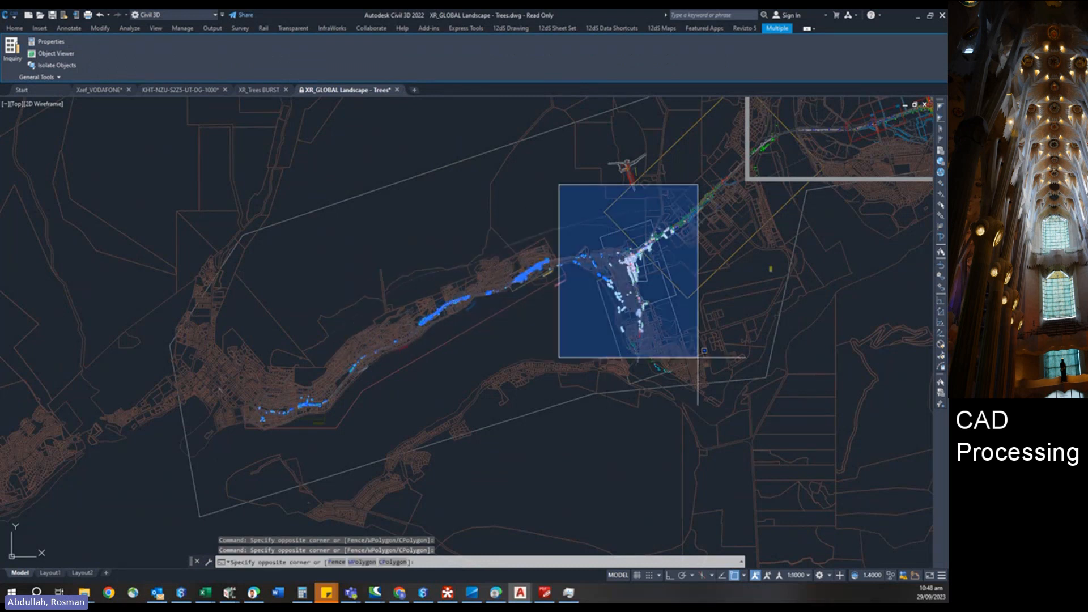
pyautogui.click(725, 389)
# Window-select the additional tree objects along the northern and eastern corridor in XR_GLOBAL Landscape - Trees.
pyautogui.scroll(5, 709, 371)
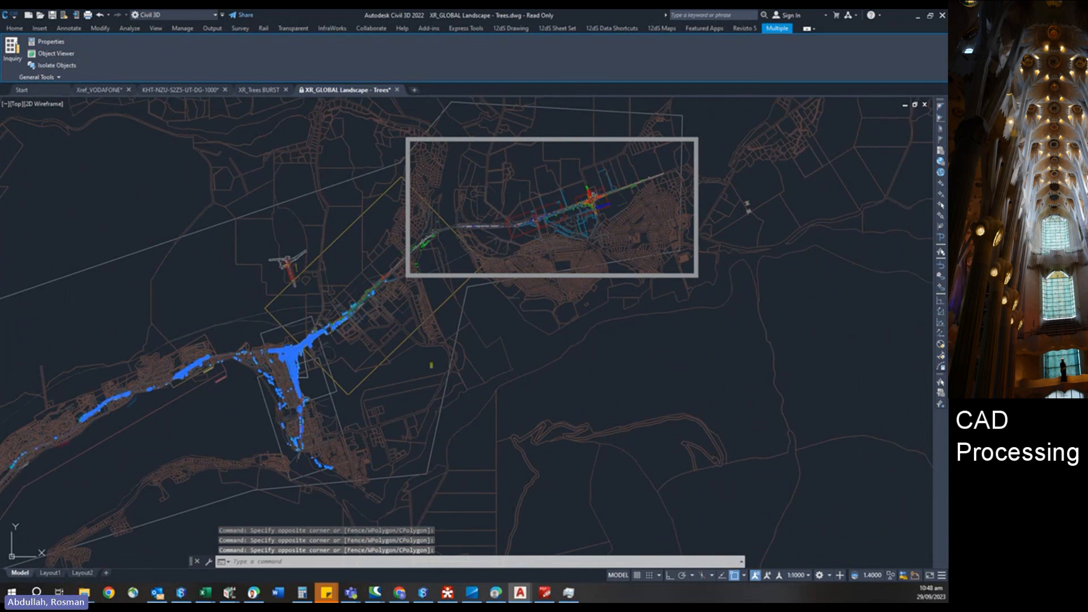
pyautogui.click(294, 176)
pyautogui.click(539, 343)
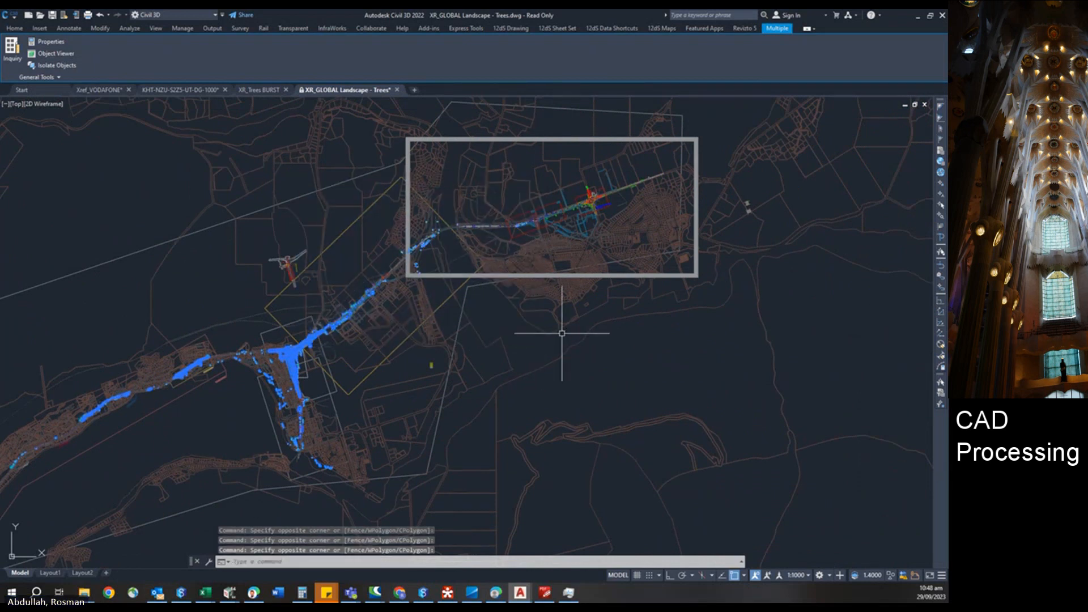
pyautogui.click(454, 149)
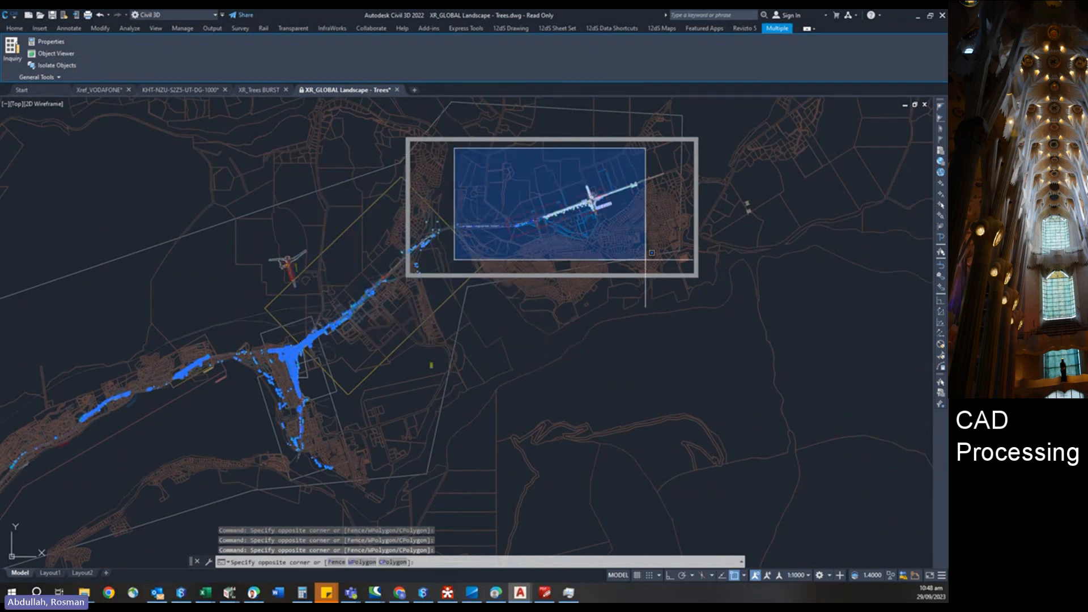
pyautogui.click(717, 311)
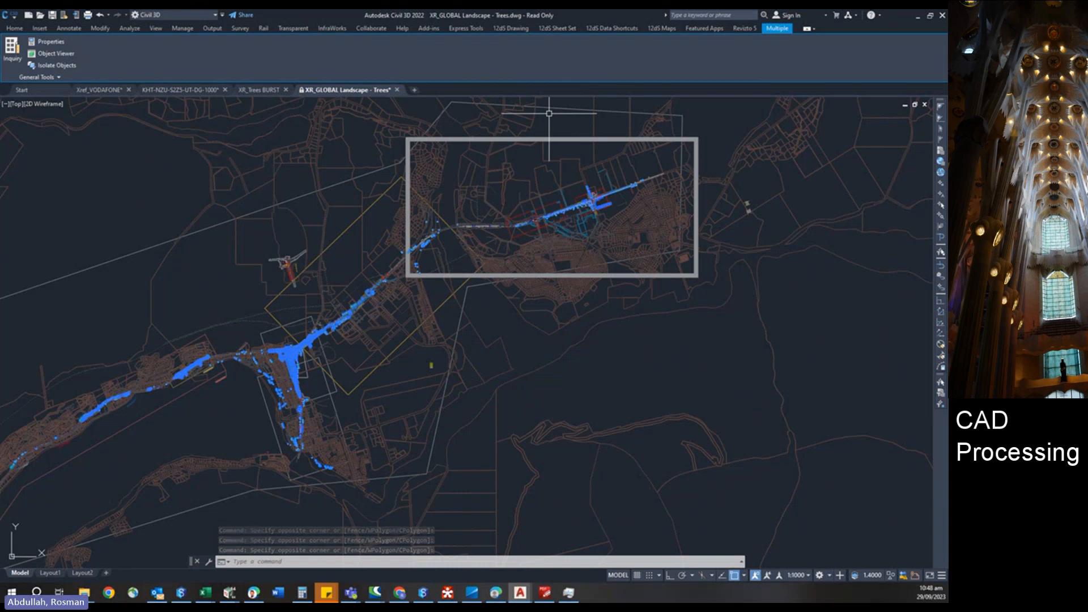
# Review the selected tree objects' properties and copy them to the clipboard.
pyautogui.hotkey('ctrl', '1')
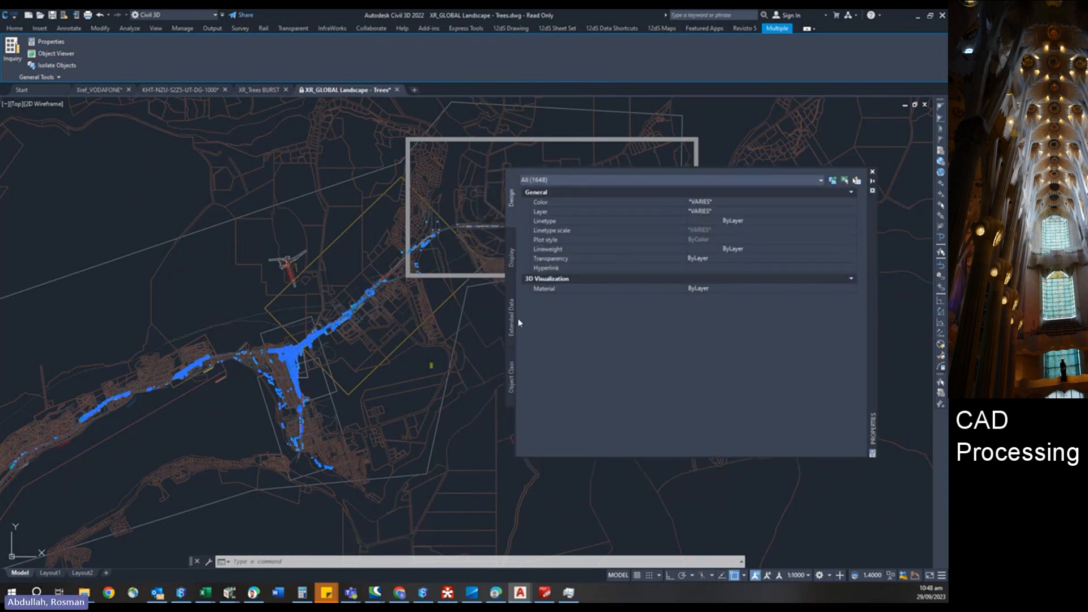
pyautogui.scroll(-2, 226, 230)
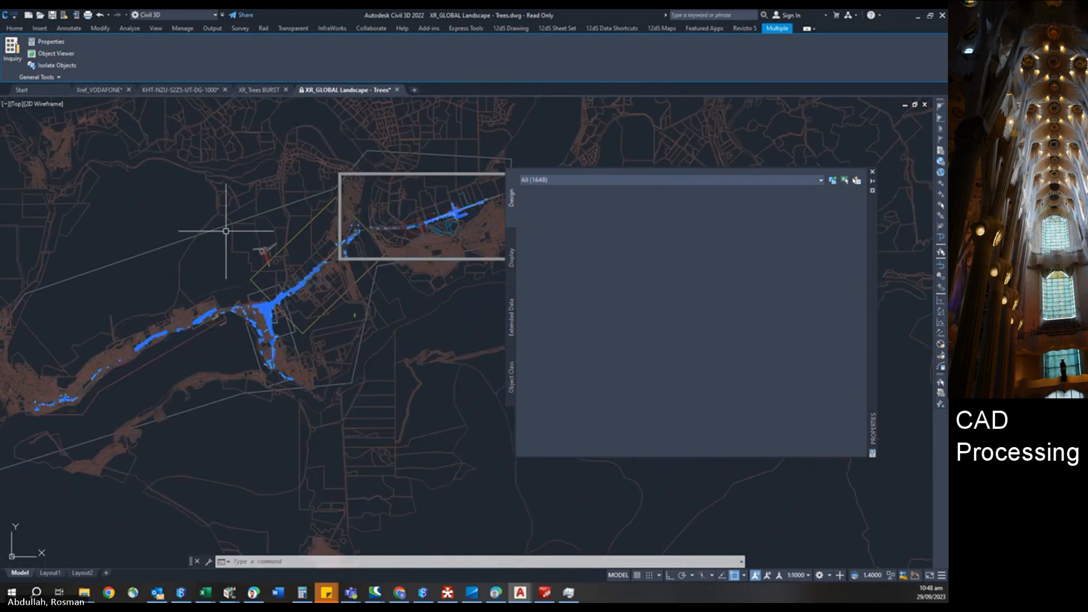
pyautogui.hotkey('ctrl', 'c')
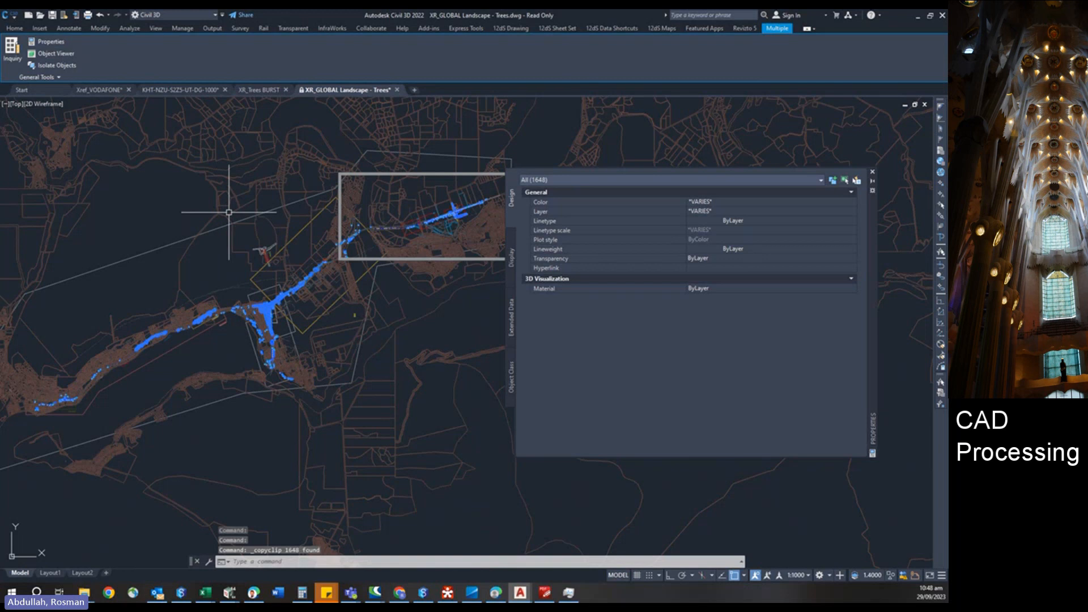
# Switch to the XR_Trees BURST drawing and paste the copied trees to original coordinates.
pyautogui.click(253, 90)
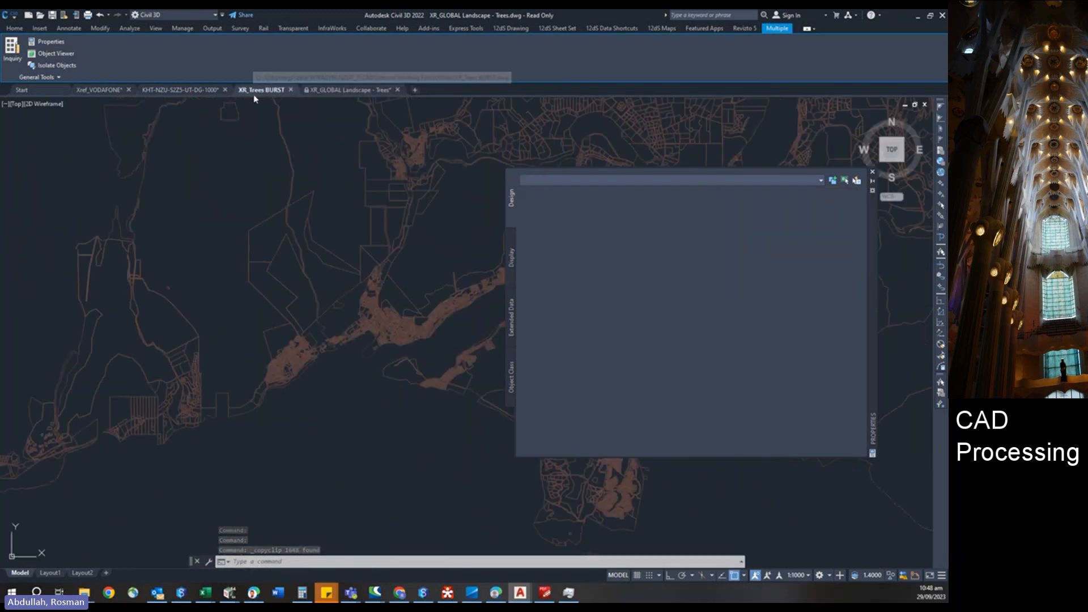
pyautogui.rightClick(255, 183)
pyautogui.moveTo(295, 214)
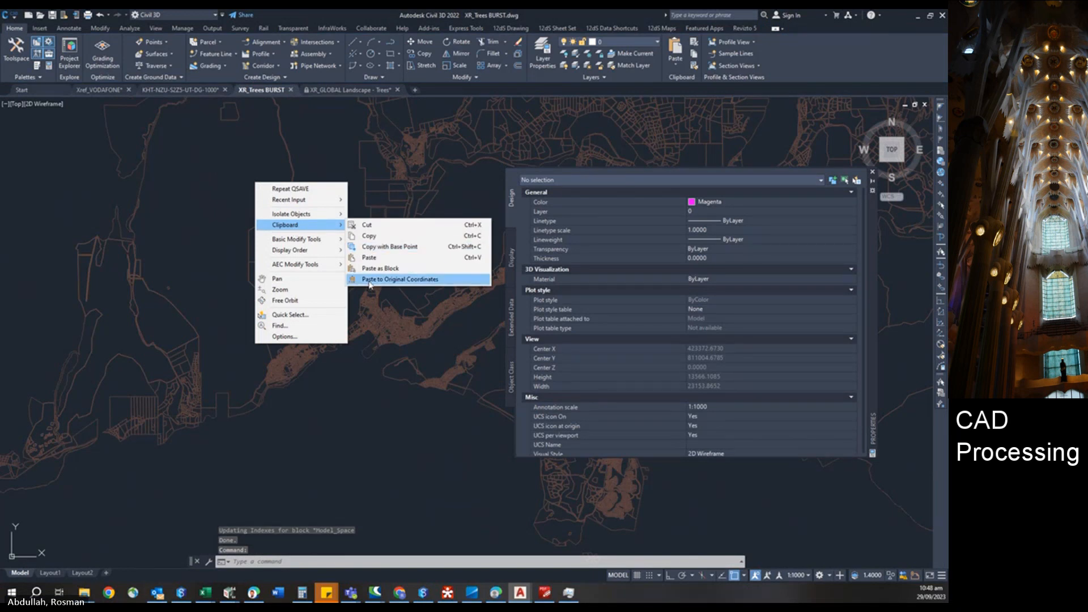
pyautogui.click(370, 279)
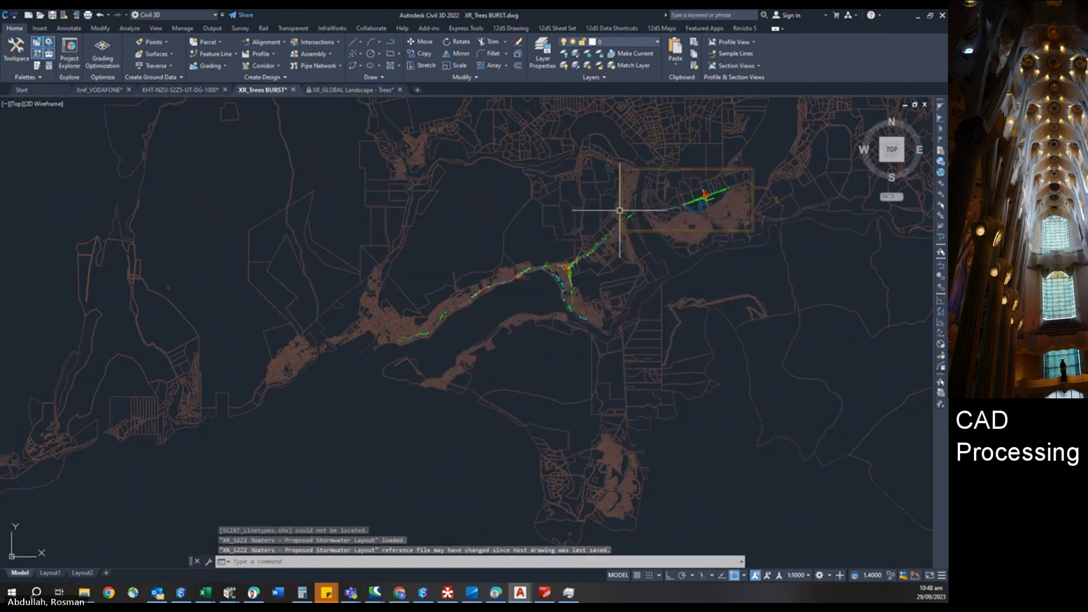
# Run BURST on all the pasted tree objects using a window selection across the corridor.
pyautogui.scroll(4, 705, 194)
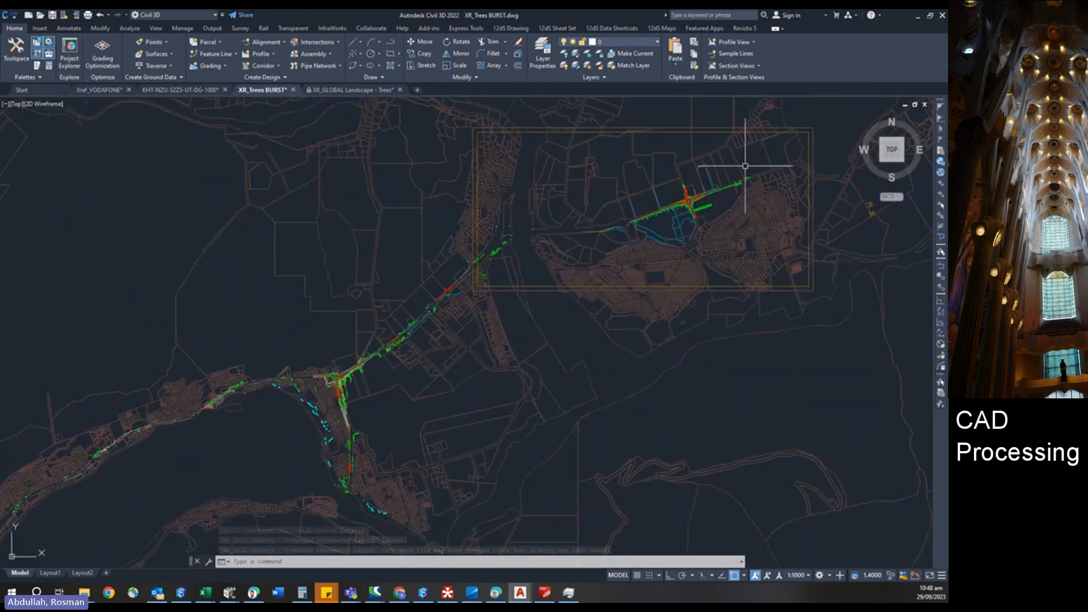
pyautogui.scroll(5, 720, 196)
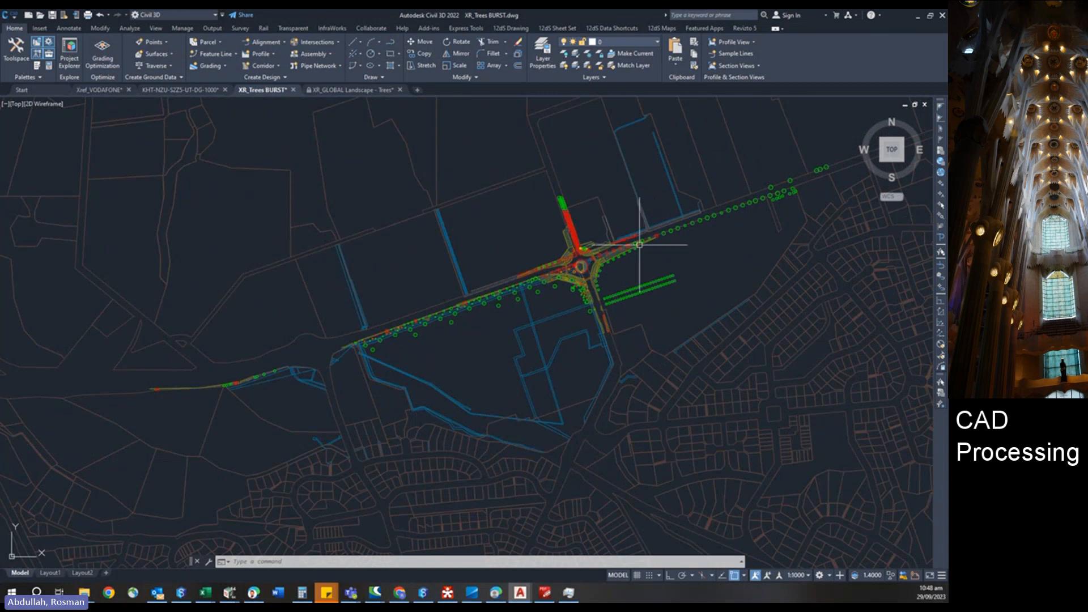
pyautogui.scroll(-7, 637, 244)
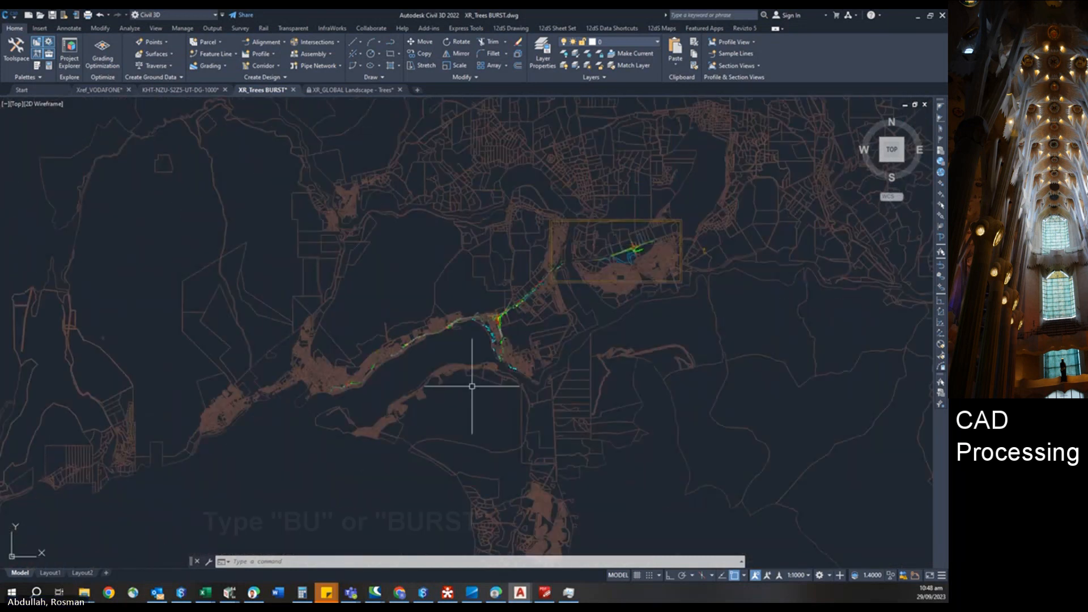
pyautogui.write('BURST')
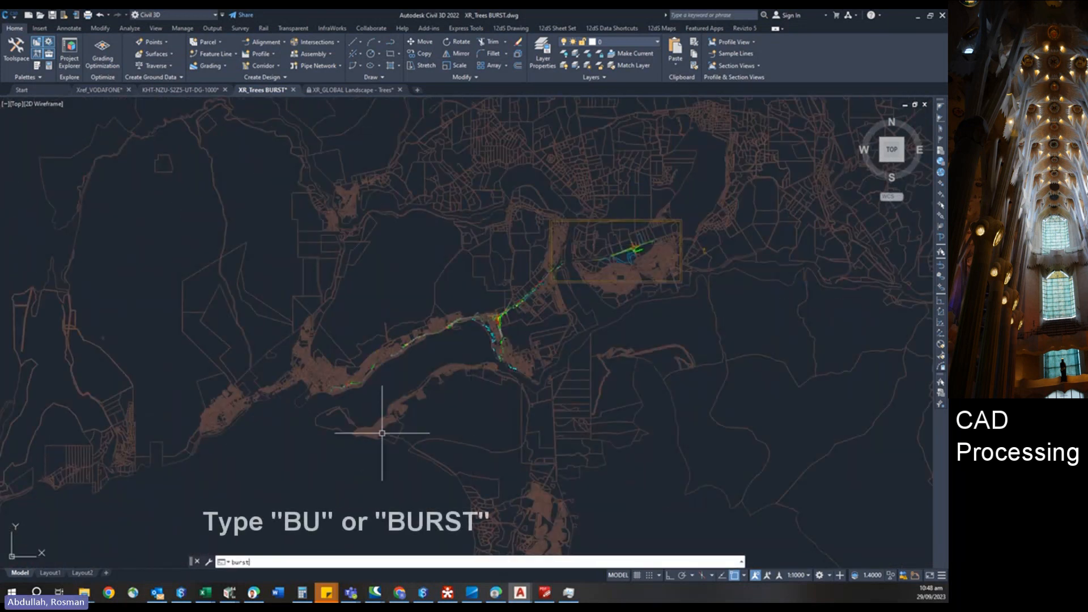
pyautogui.press('Return')
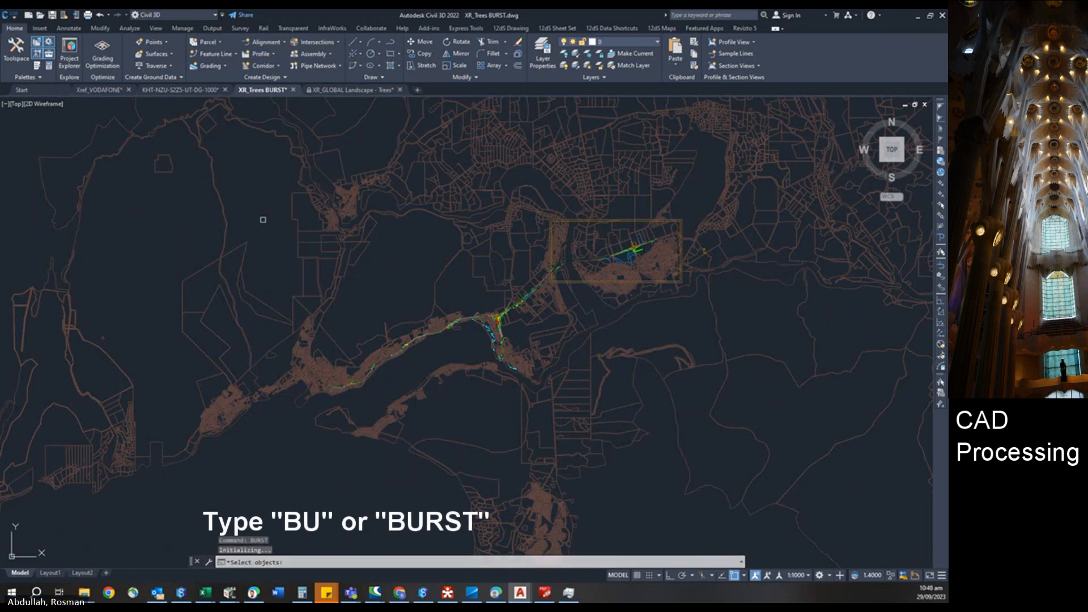
pyautogui.click(232, 168)
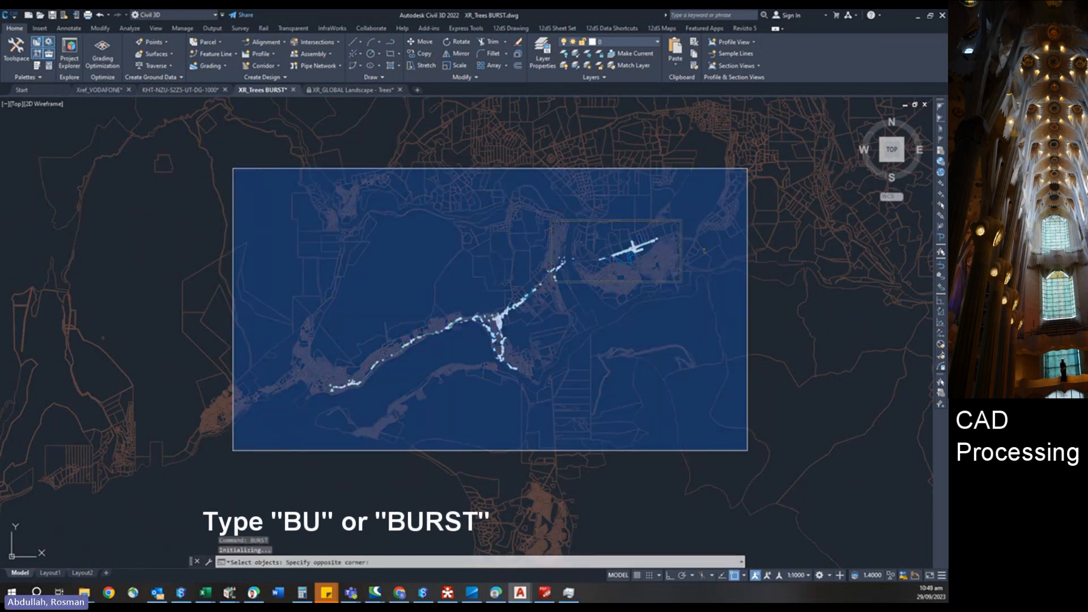
pyautogui.click(747, 450)
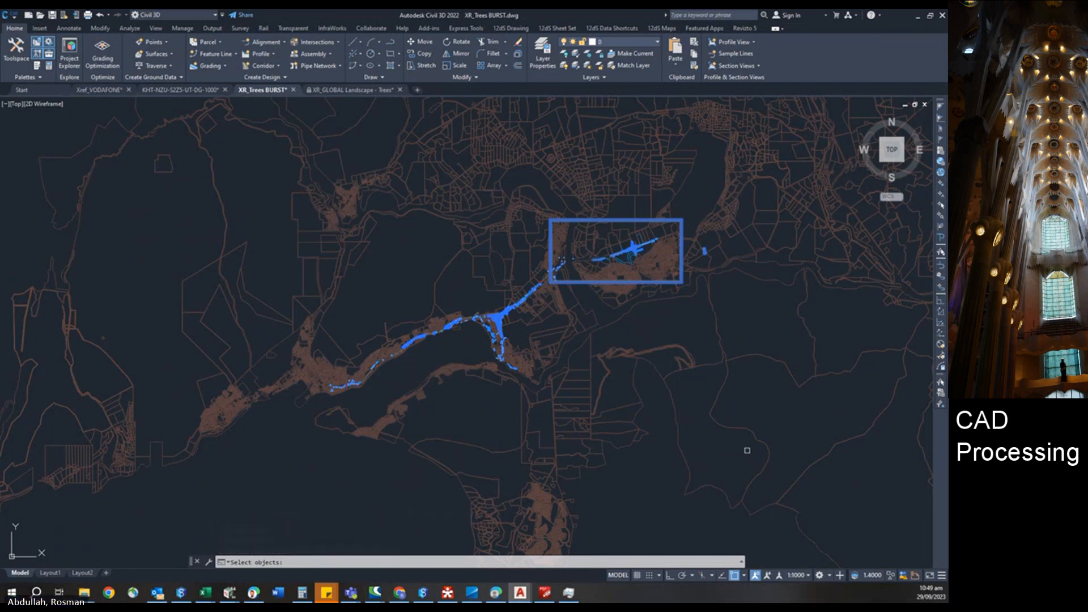
pyautogui.press('Return')
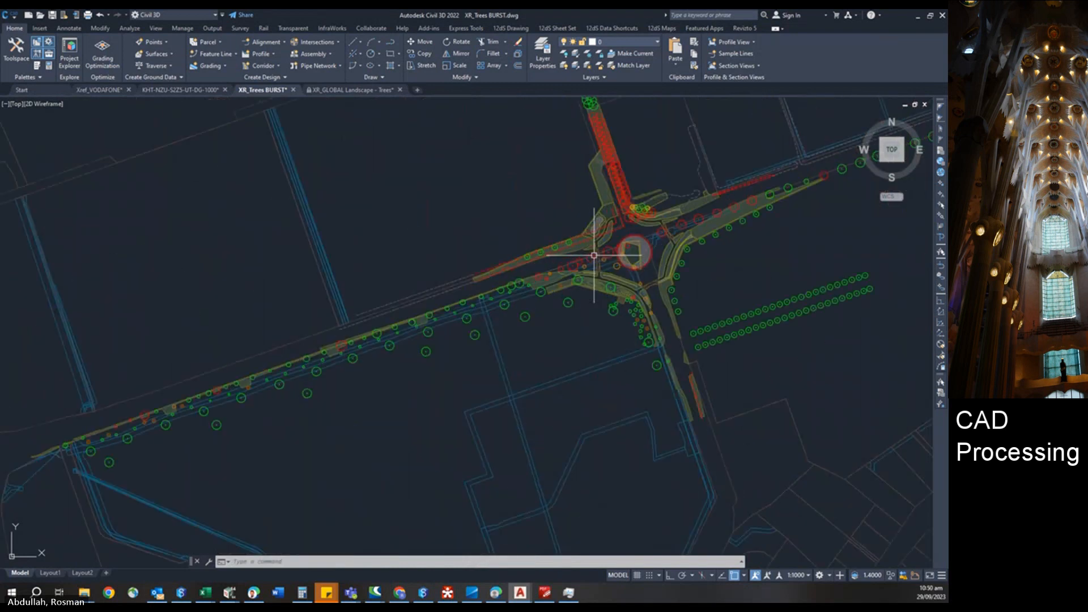
# Zoom into the junction and select a single pasted tree circle to examine it.
pyautogui.scroll(2, 570, 302)
pyautogui.scroll(3, 571, 302)
pyautogui.click(575, 301)
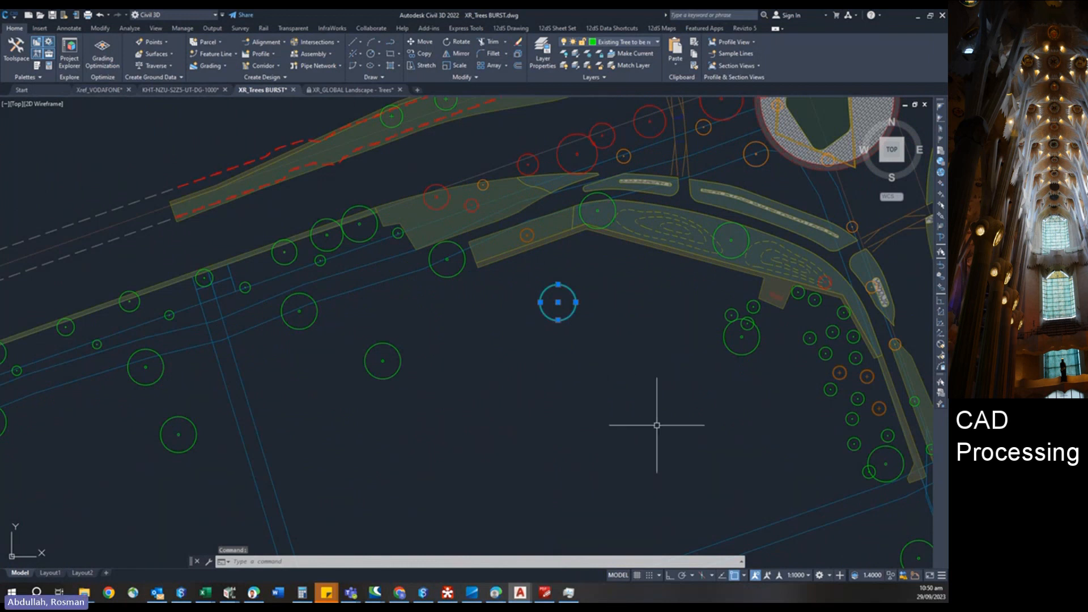
pyautogui.moveTo(566, 416); pyautogui.dragTo(543, 424, button='middle')
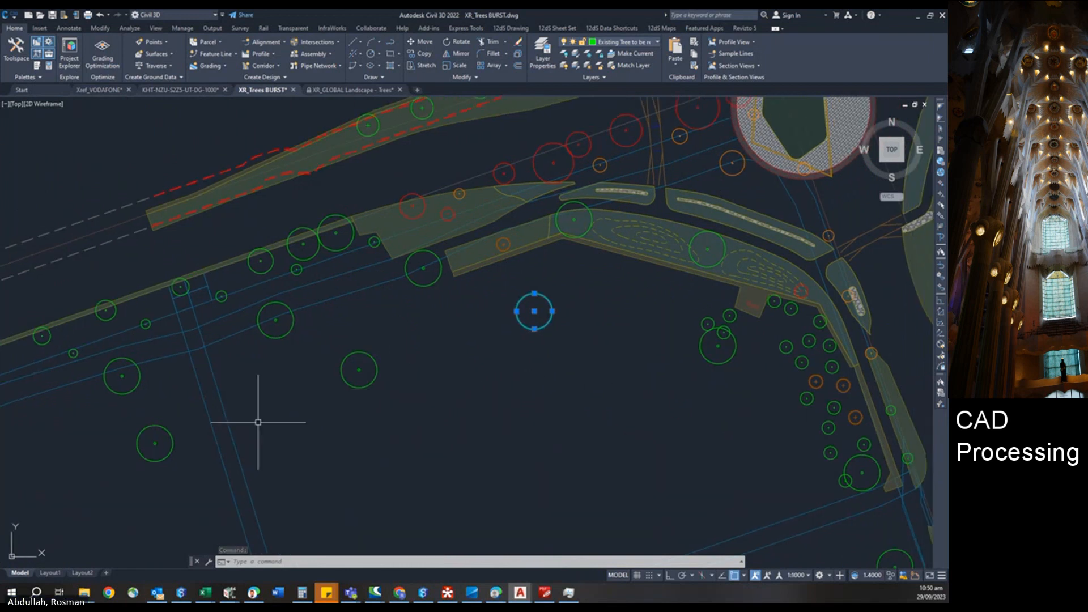
pyautogui.scroll(-4, 349, 445)
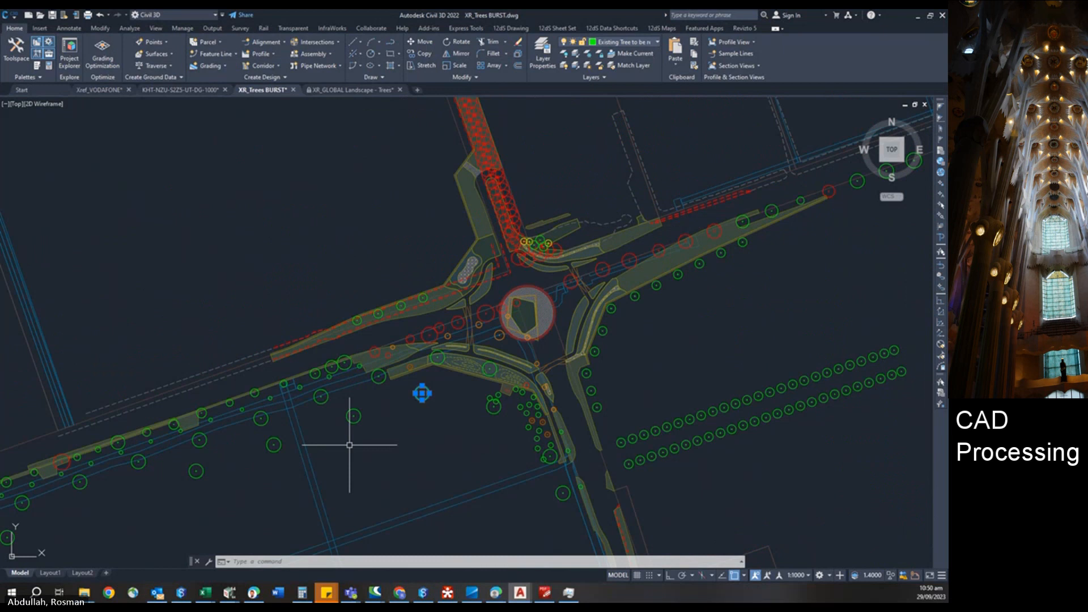
pyautogui.press('Escape')
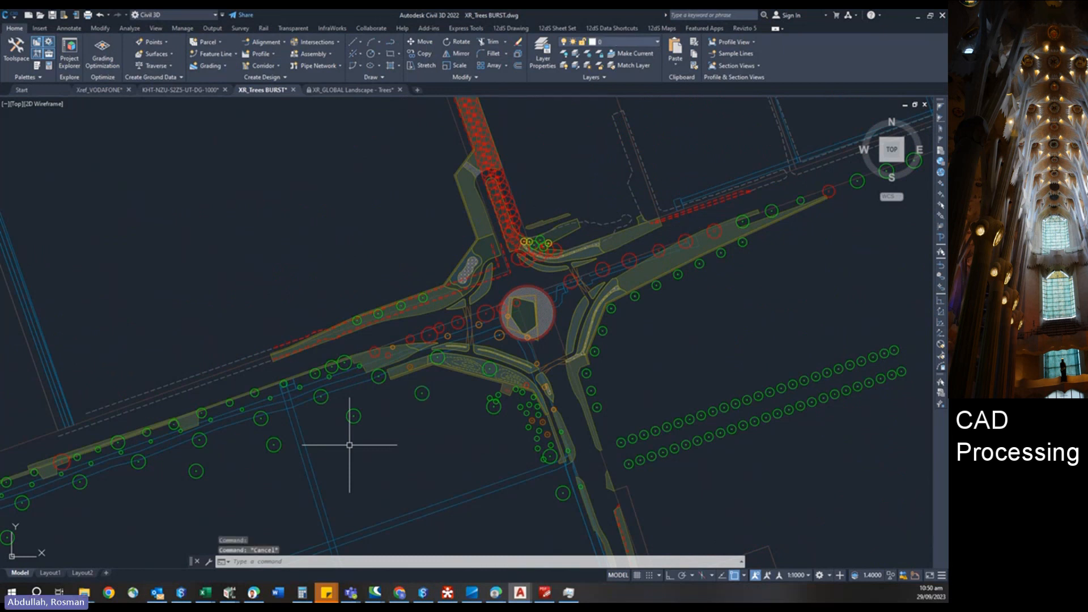
# Save the XR_Trees BURST drawing.
pyautogui.hotkey('ctrl', 's')
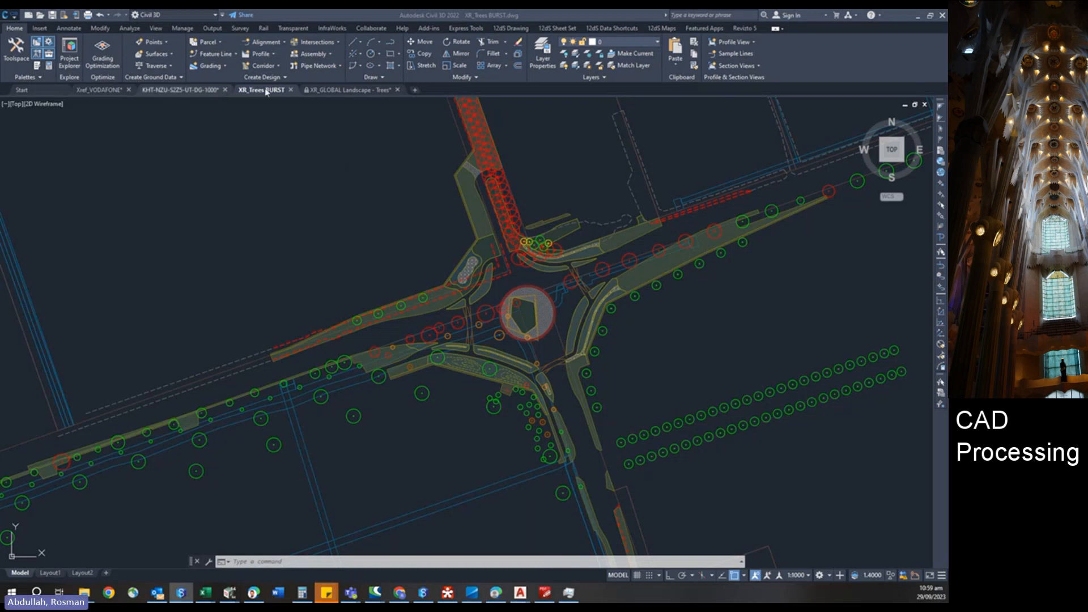
pyautogui.moveTo(262, 90)
pyautogui.moveTo(266, 141)
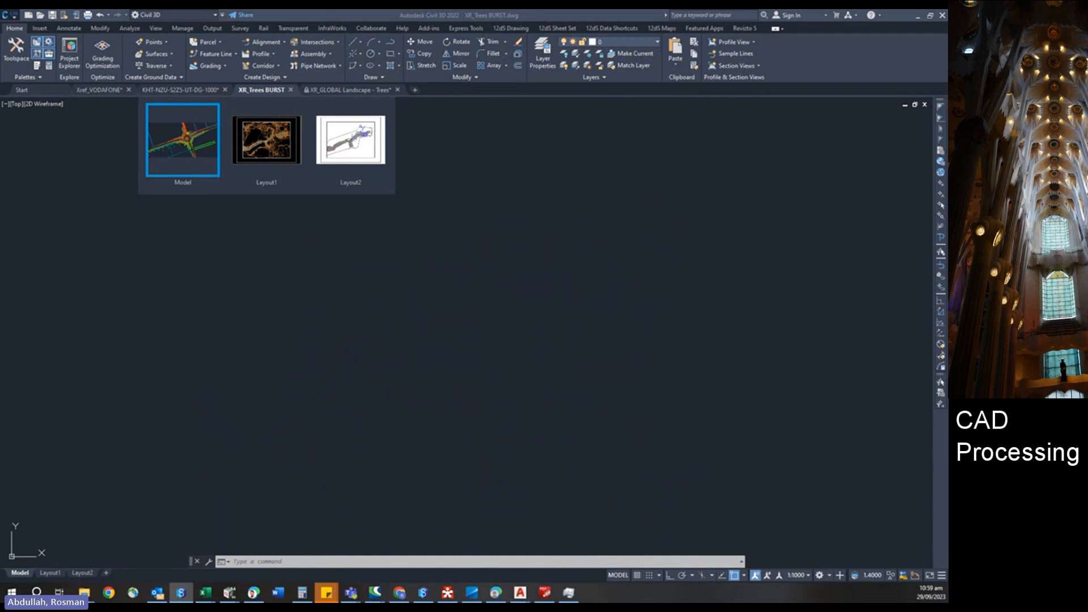
pyautogui.click(183, 140)
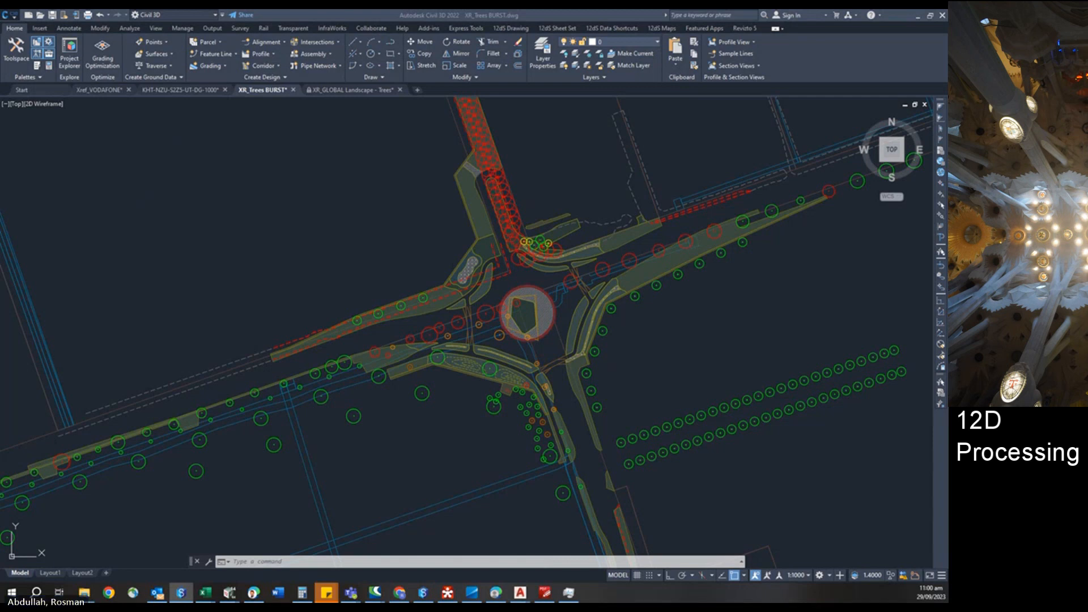
# Switch to 12d Synergy, maximize it and open the Utilities Existing project from the active items.
pyautogui.moveTo(943, 10)
pyautogui.mouseDown()
pyautogui.moveTo(449, 14)
pyautogui.moveTo(385, 53)
pyautogui.mouseUp()
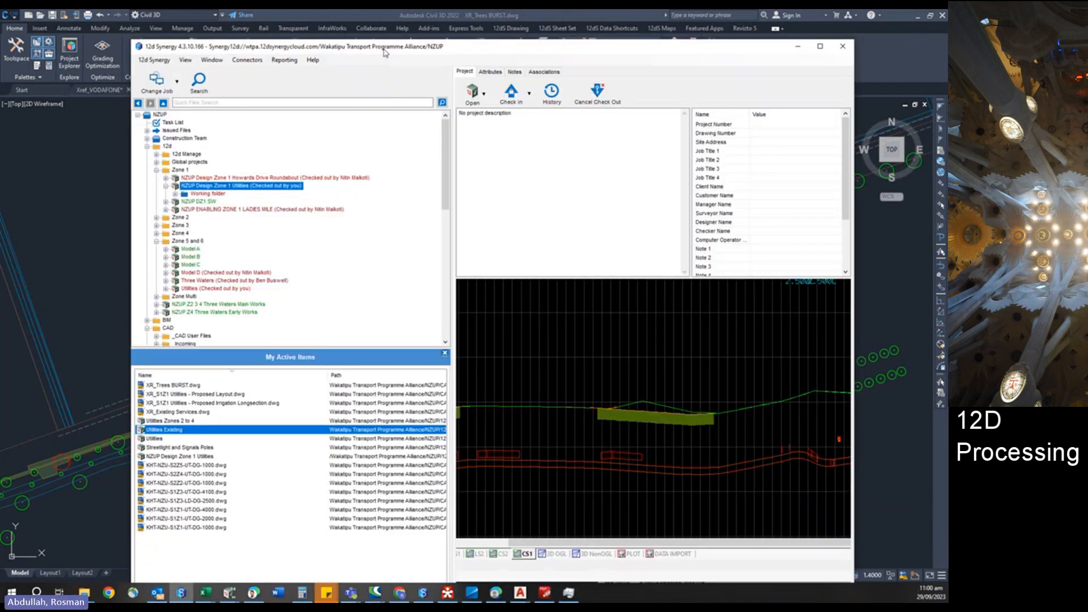
pyautogui.doubleClick(586, 49)
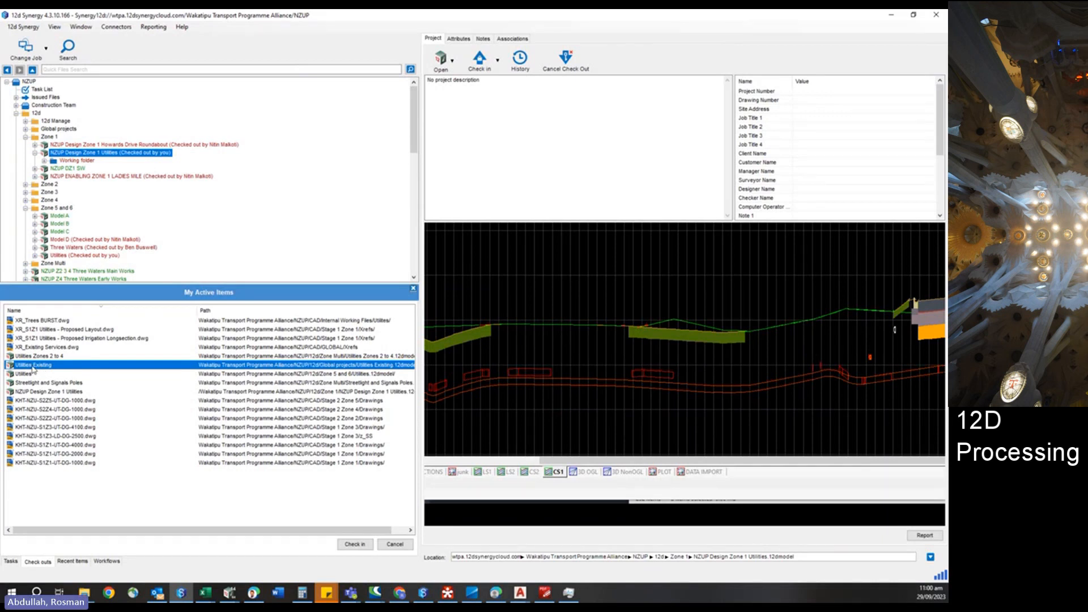
pyautogui.rightClick(34, 369)
pyautogui.click(50, 374)
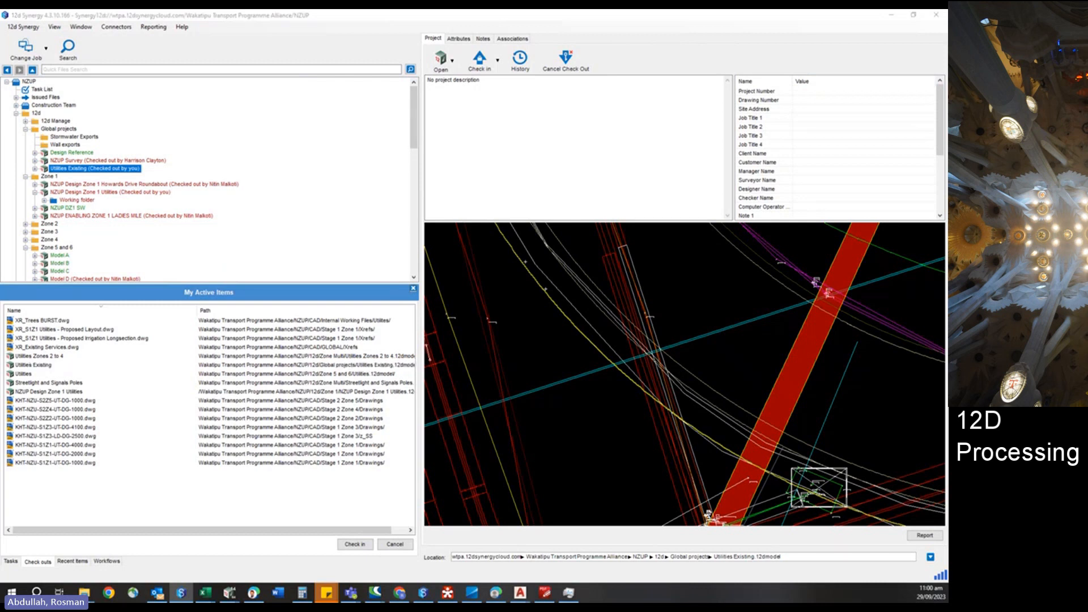
# Maximize the EX TREES plan view in 12d Model and examine the existing tree points along the corridor.
pyautogui.moveTo(557, 9); pyautogui.dragTo(454, 10)
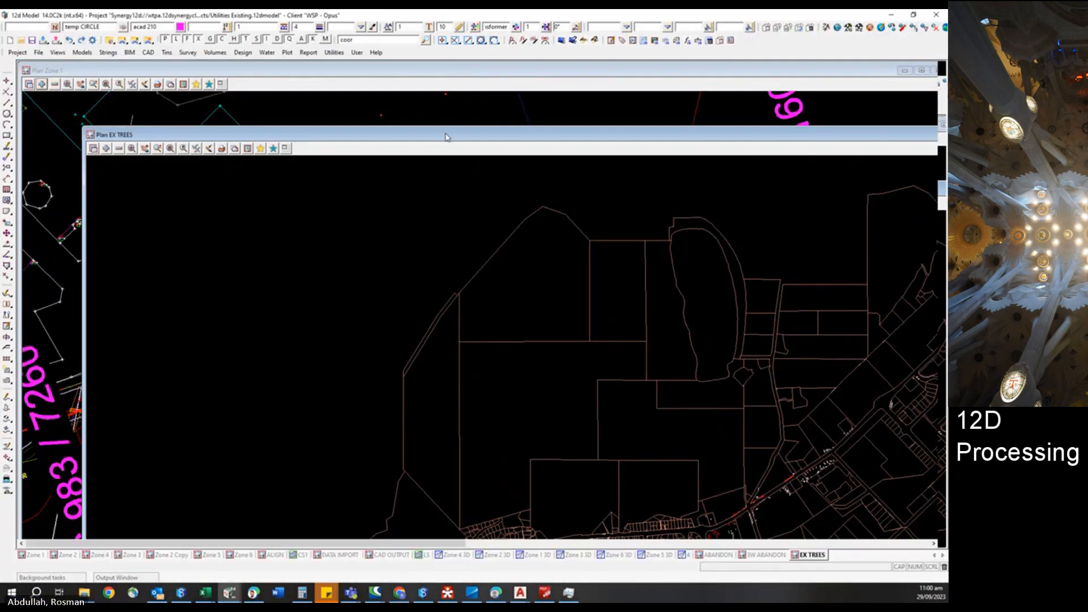
pyautogui.doubleClick(371, 138)
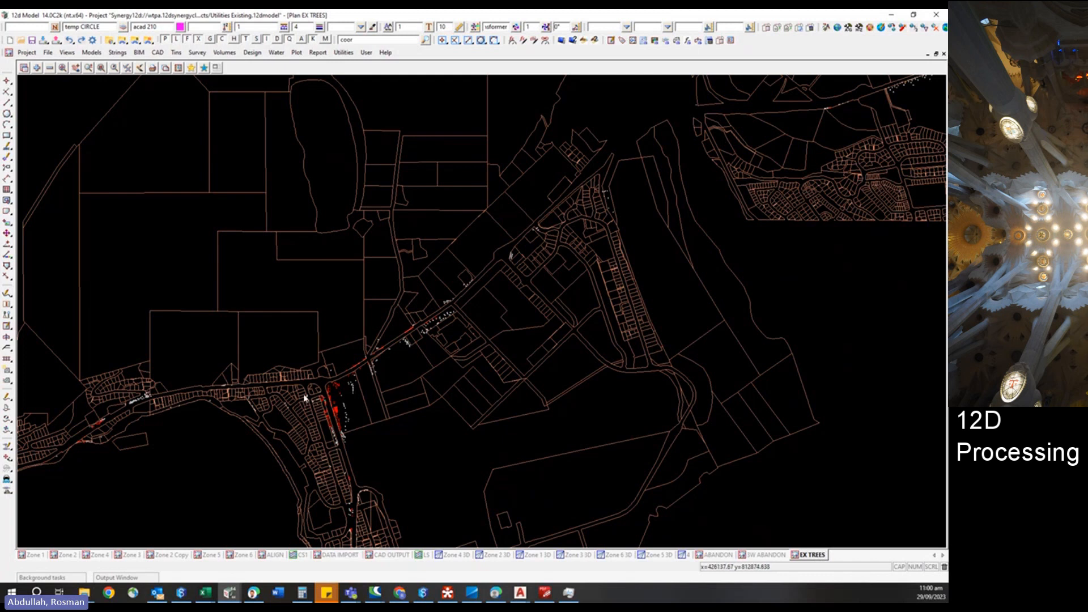
pyautogui.scroll(3, 326, 435)
pyautogui.scroll(2, 326, 434)
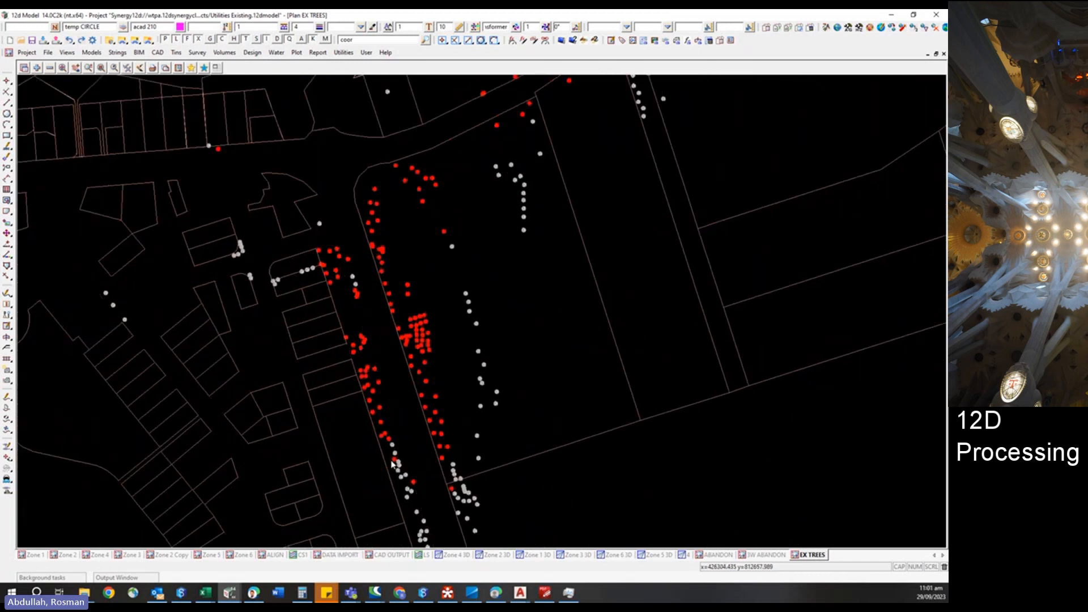
pyautogui.scroll(2, 356, 315)
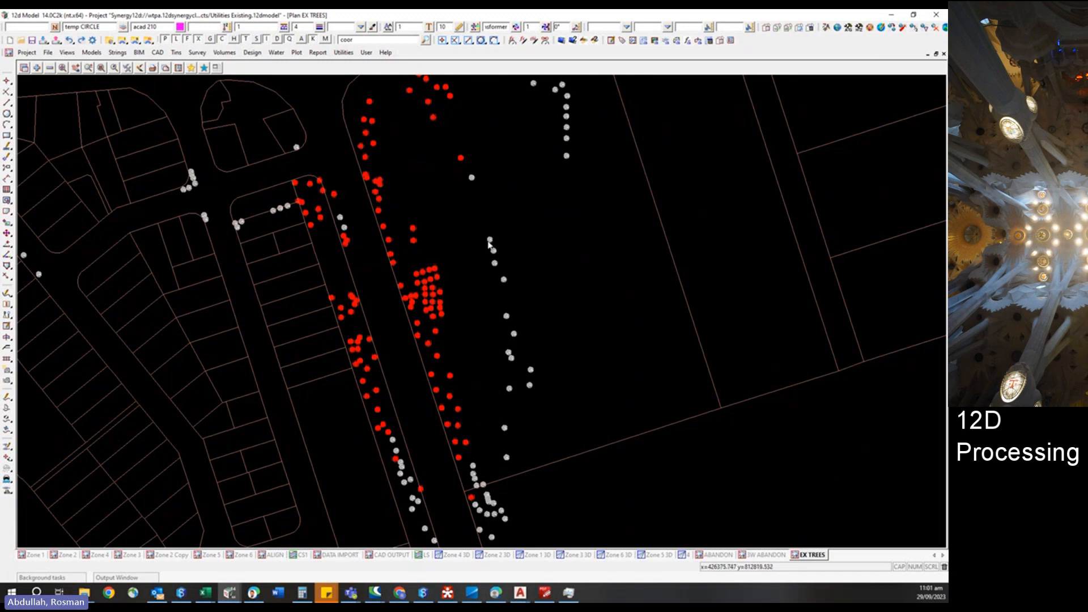
pyautogui.scroll(2, 490, 238)
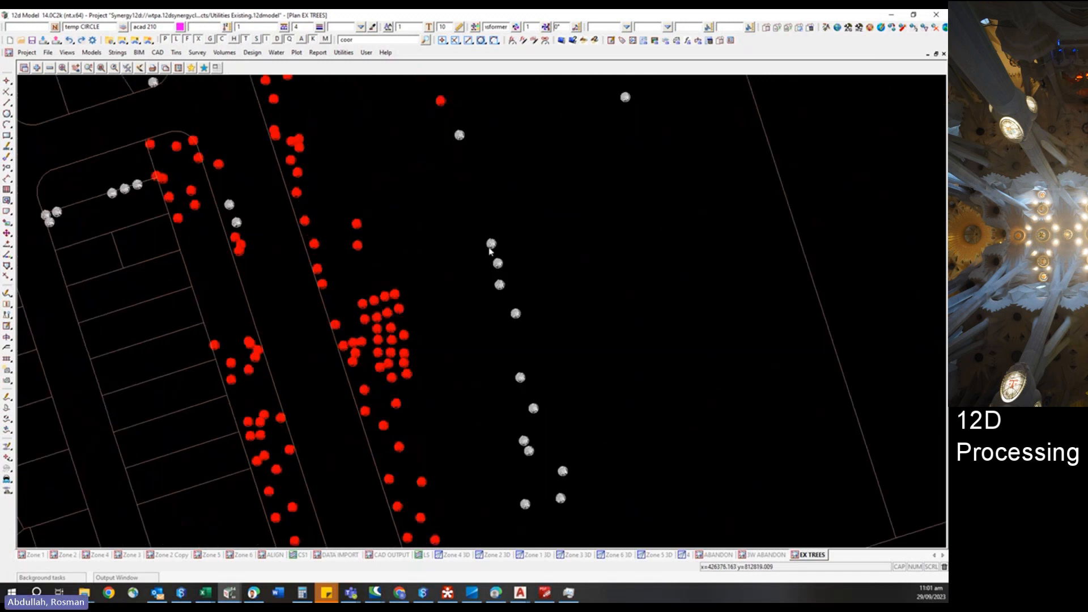
pyautogui.scroll(-3, 239, 432)
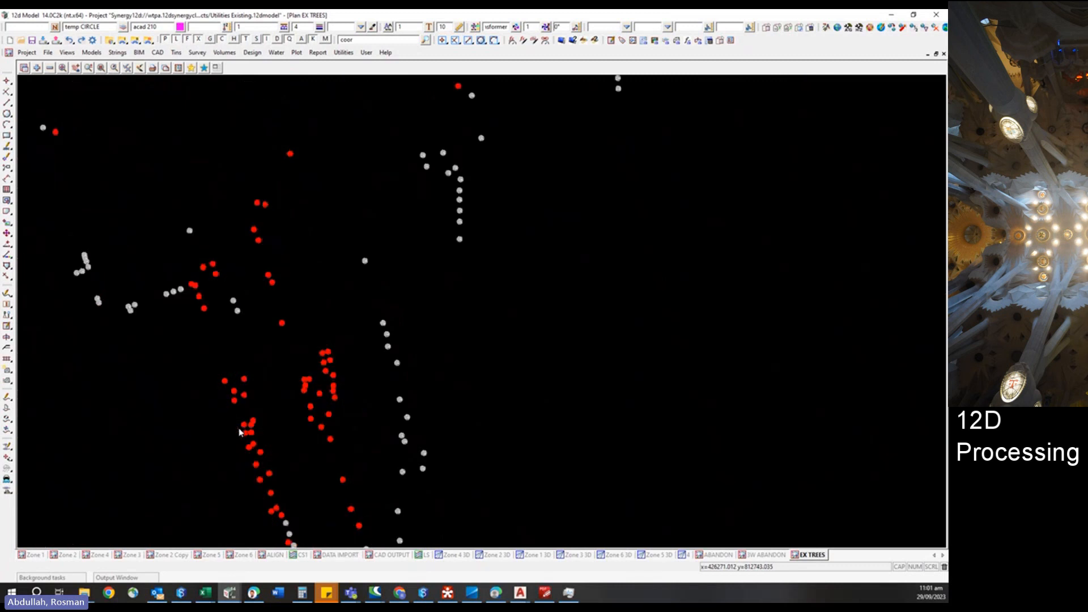
pyautogui.scroll(-4, 239, 431)
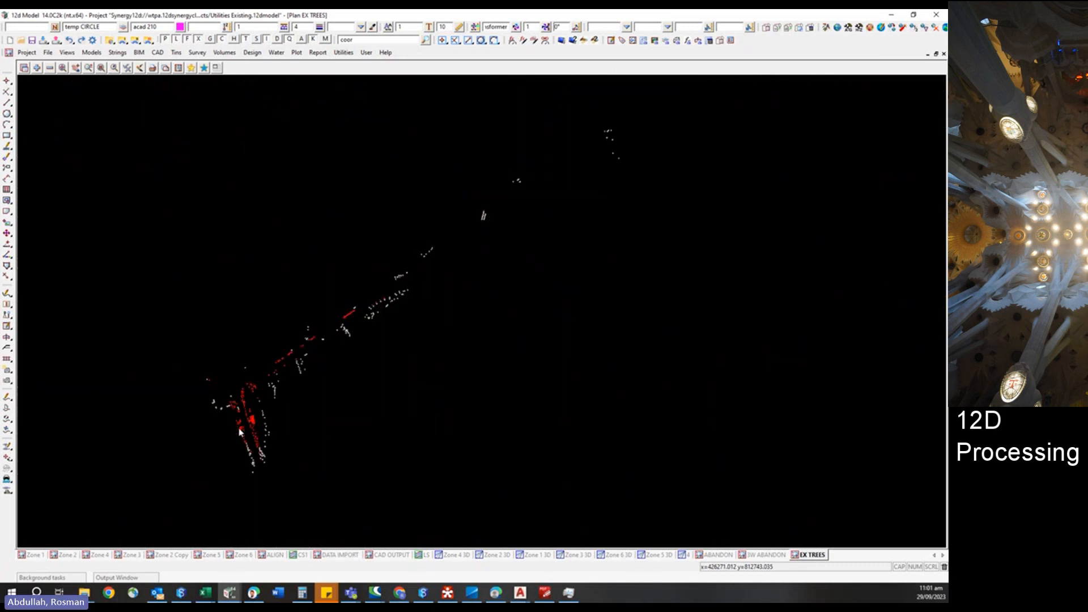
# Zoom in and out around the junction to inspect the red and white tree points in the EX TREES view.
pyautogui.scroll(-1, 240, 431)
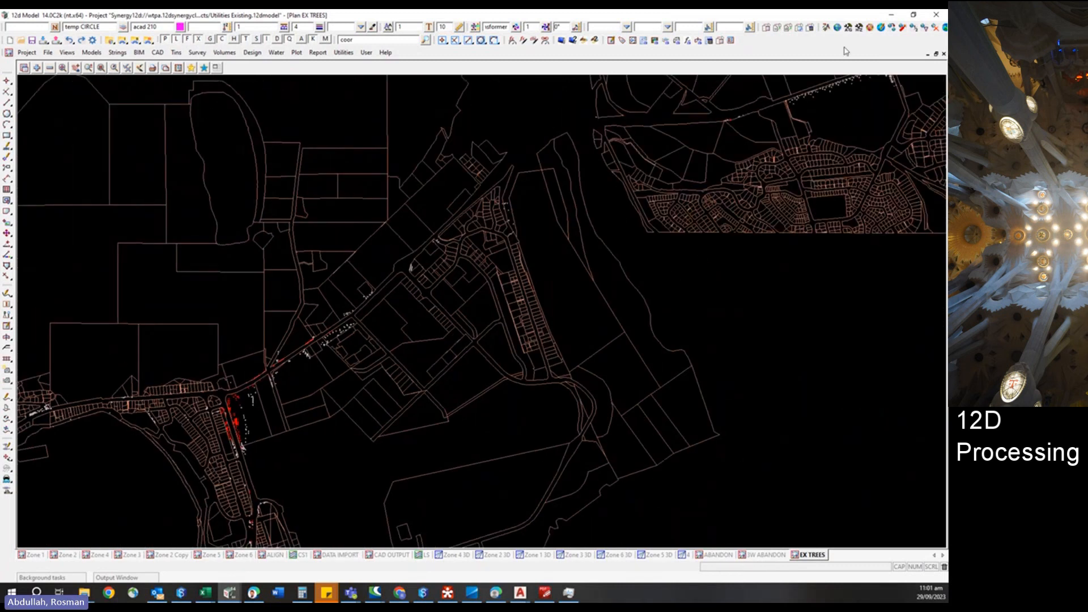
pyautogui.scroll(-1, 321, 393)
pyautogui.scroll(6, 759, 181)
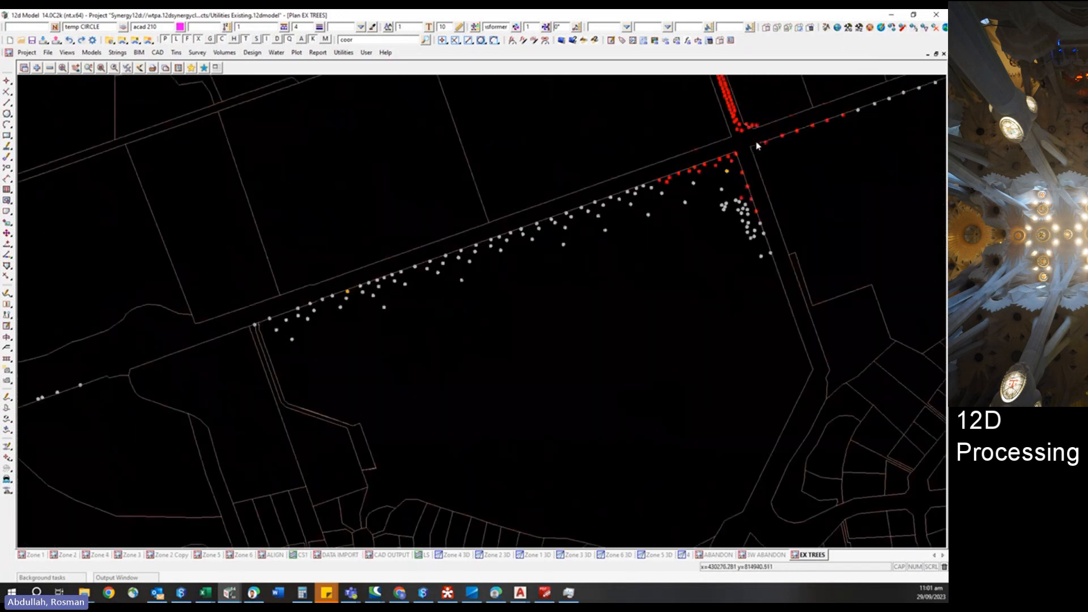
pyautogui.scroll(4, 760, 182)
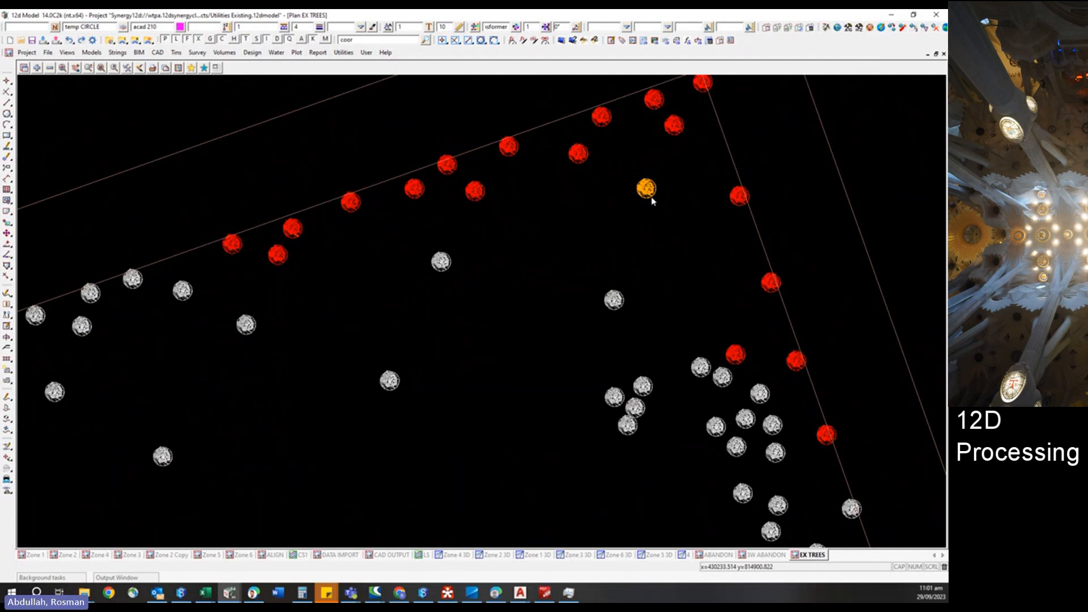
pyautogui.scroll(-8, 576, 379)
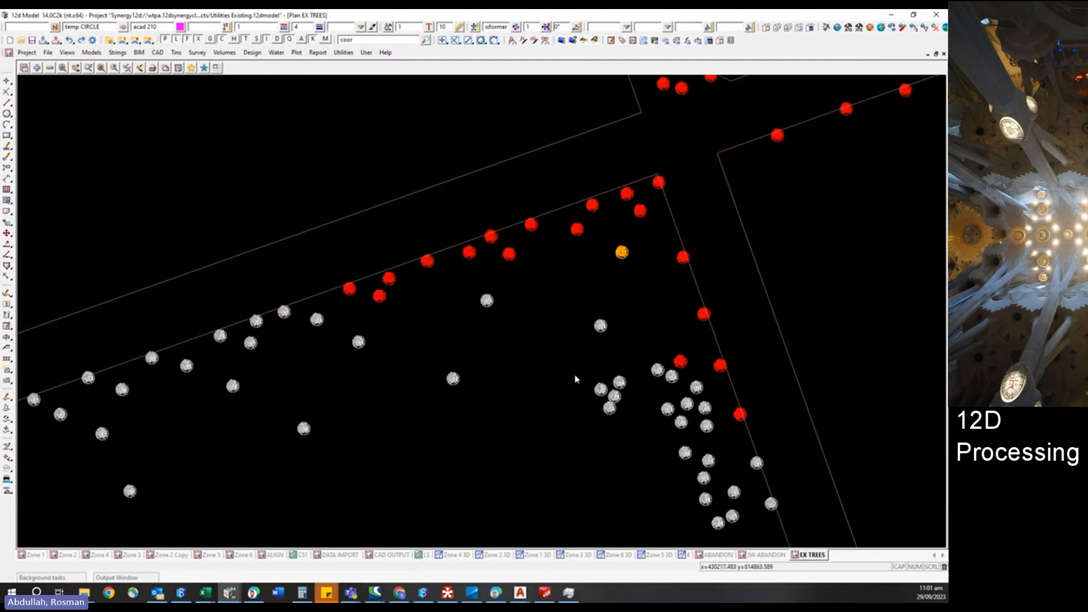
pyautogui.scroll(-4, 859, 110)
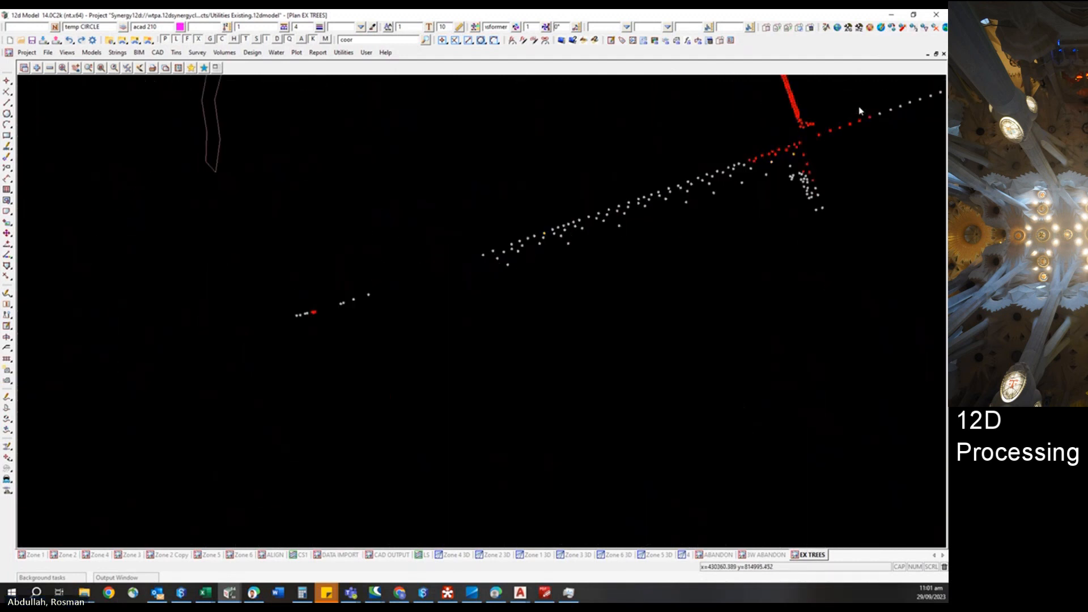
pyautogui.scroll(2, 184, 507)
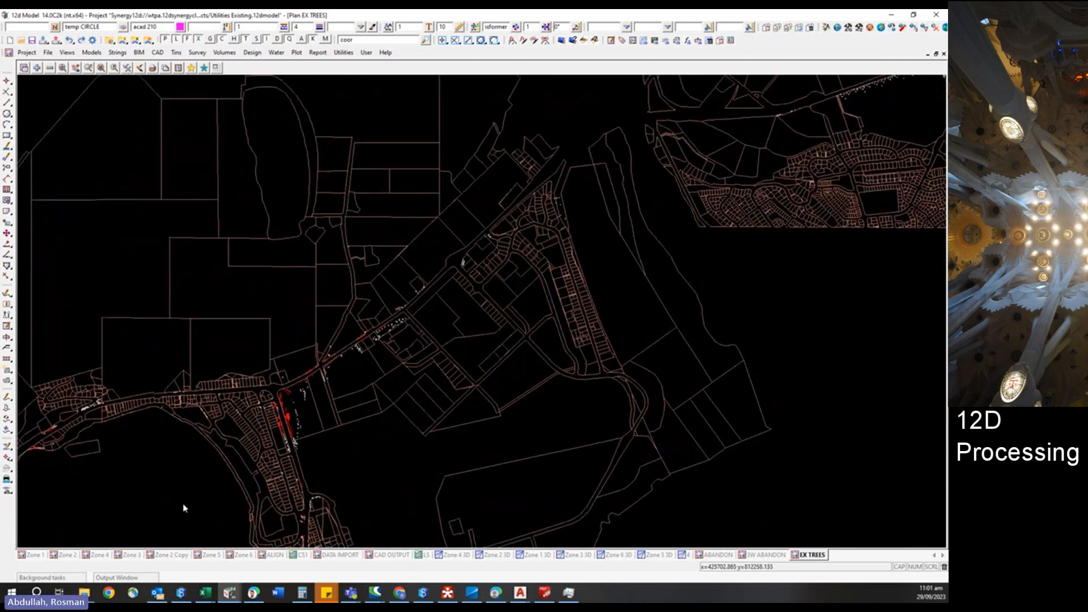
# Open EX TREES.chain for editing from the chain utilities and reposition the chain editor.
pyautogui.click(343, 53)
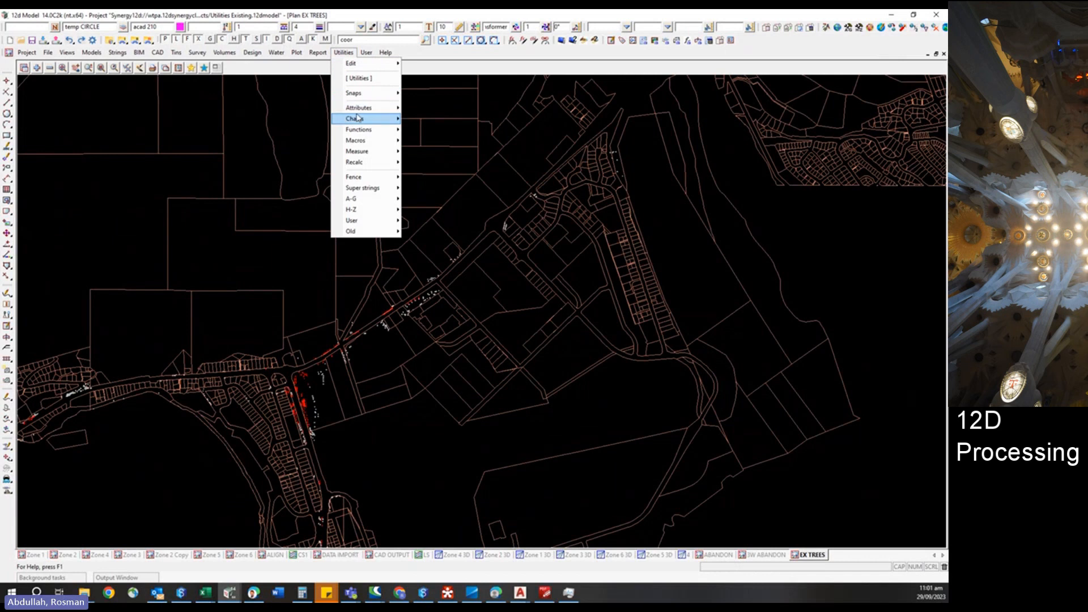
pyautogui.moveTo(359, 119)
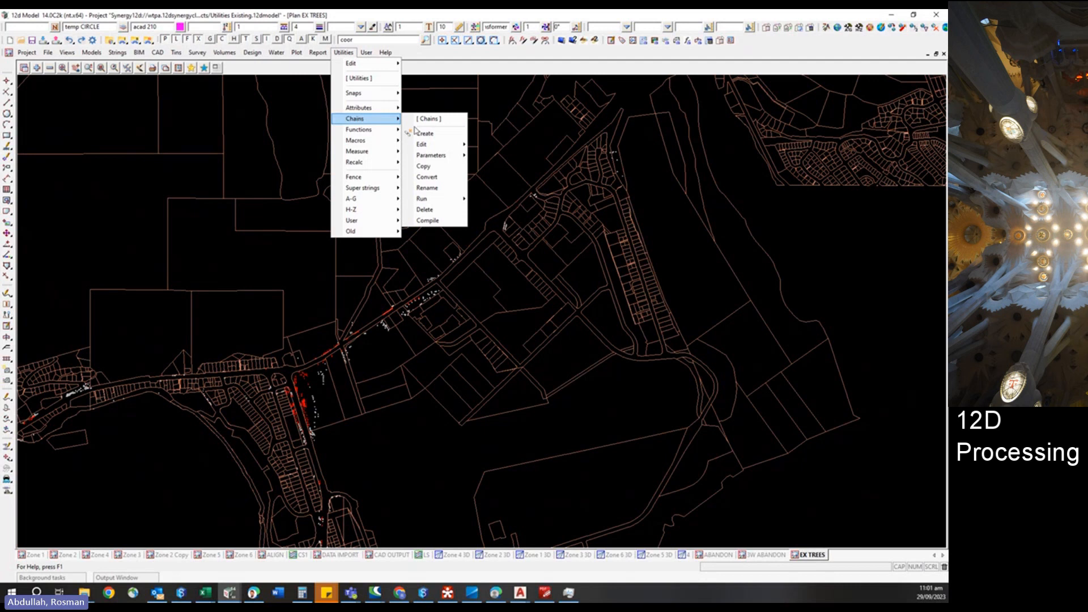
pyautogui.moveTo(437, 144)
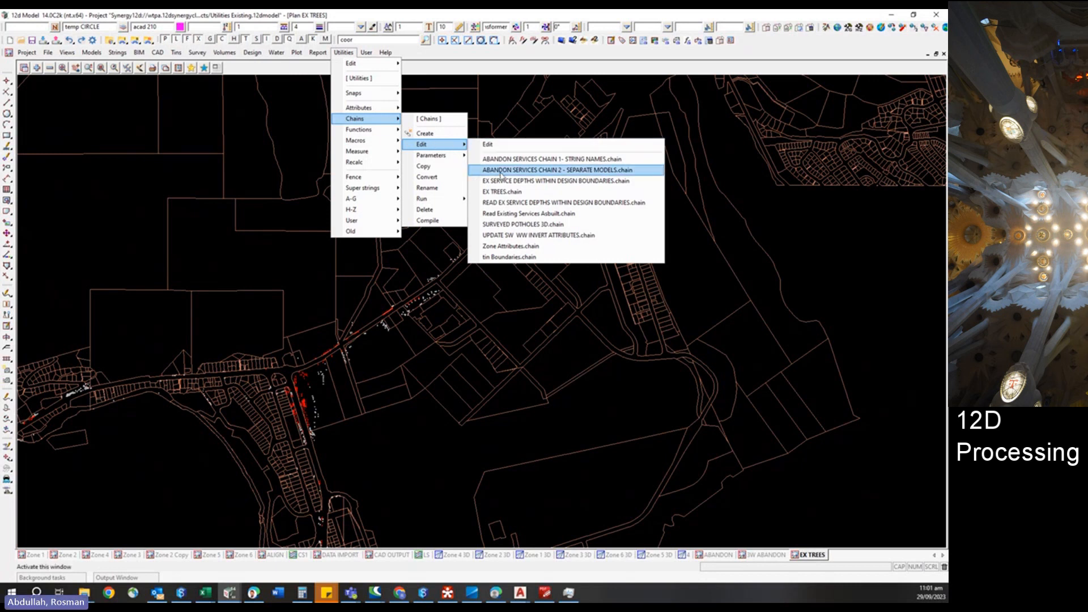
pyautogui.click(513, 193)
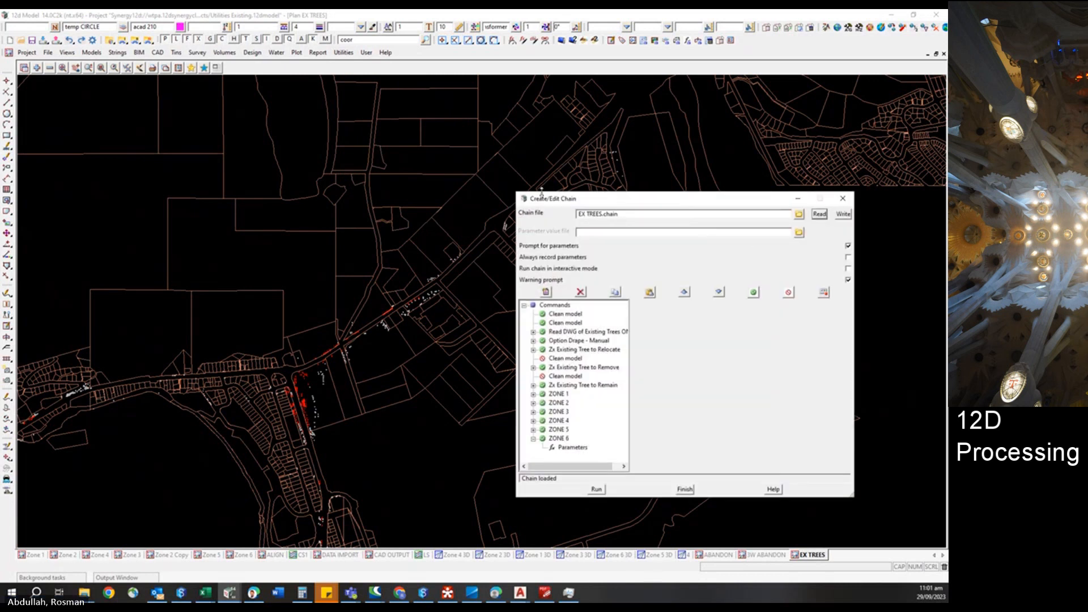
pyautogui.moveTo(516, 193); pyautogui.dragTo(361, 90)
pyautogui.moveTo(475, 256); pyautogui.dragTo(545, 256)
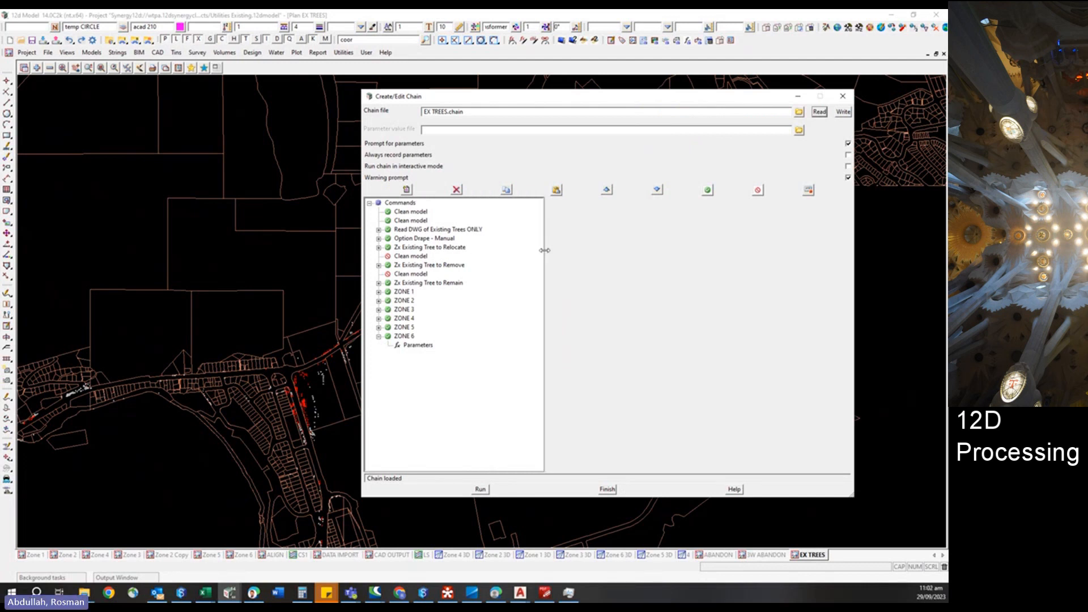
# Review the chain's Clean model commands and preview the Read DWG of Existing Trees ONLY panel settings.
pyautogui.click(411, 212)
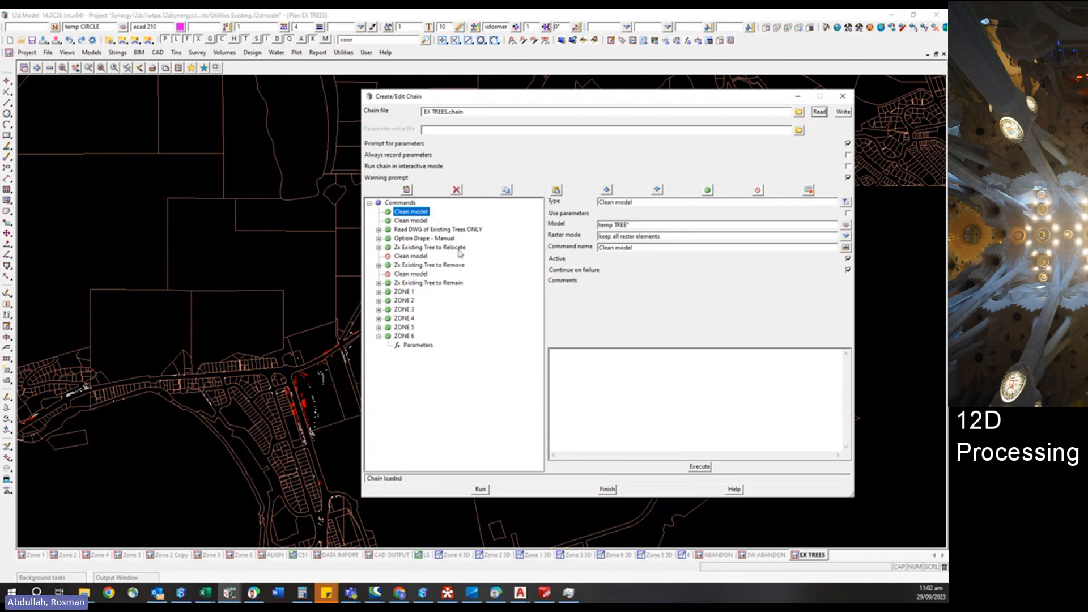
pyautogui.click(409, 221)
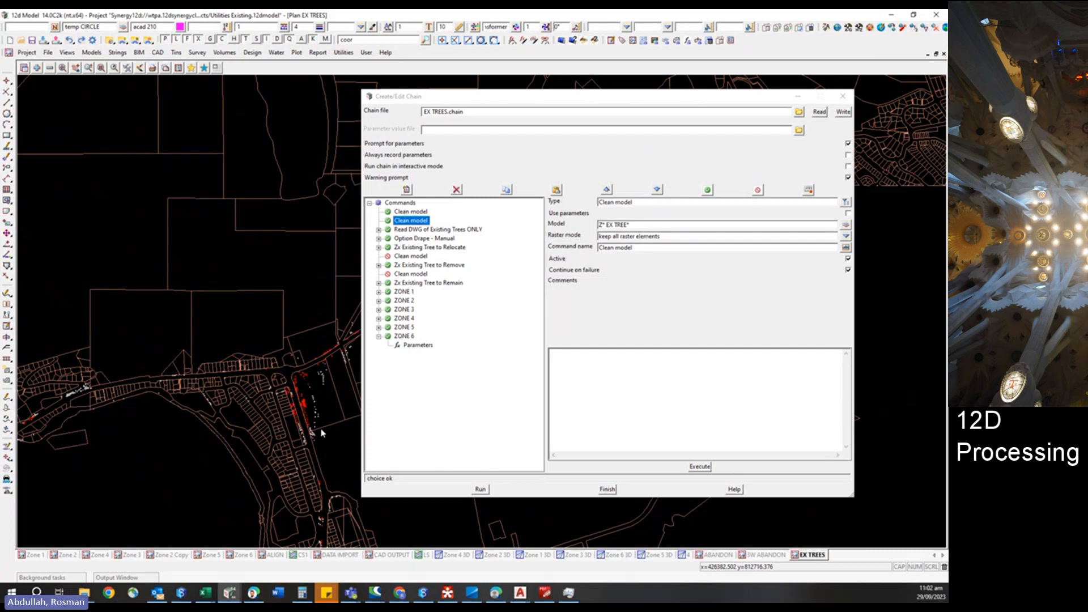
pyautogui.scroll(5, 307, 402)
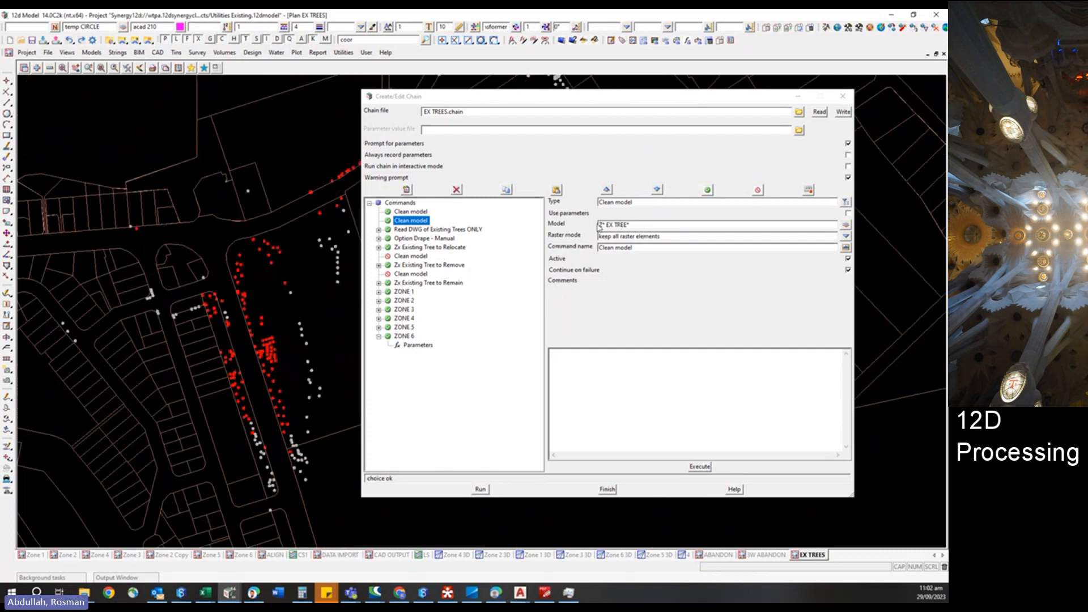
pyautogui.click(459, 230)
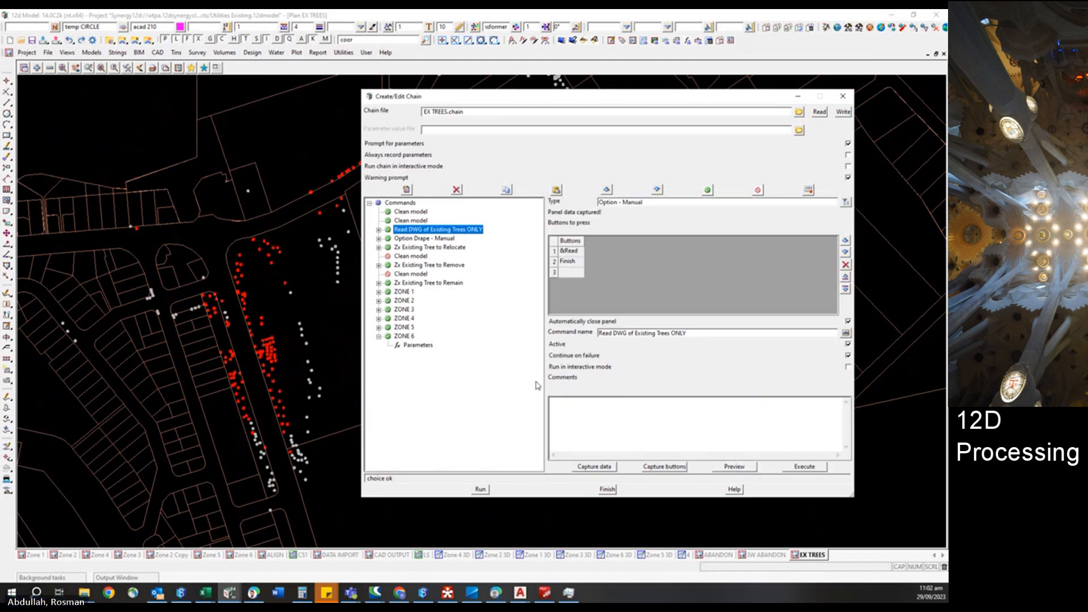
pyautogui.click(728, 467)
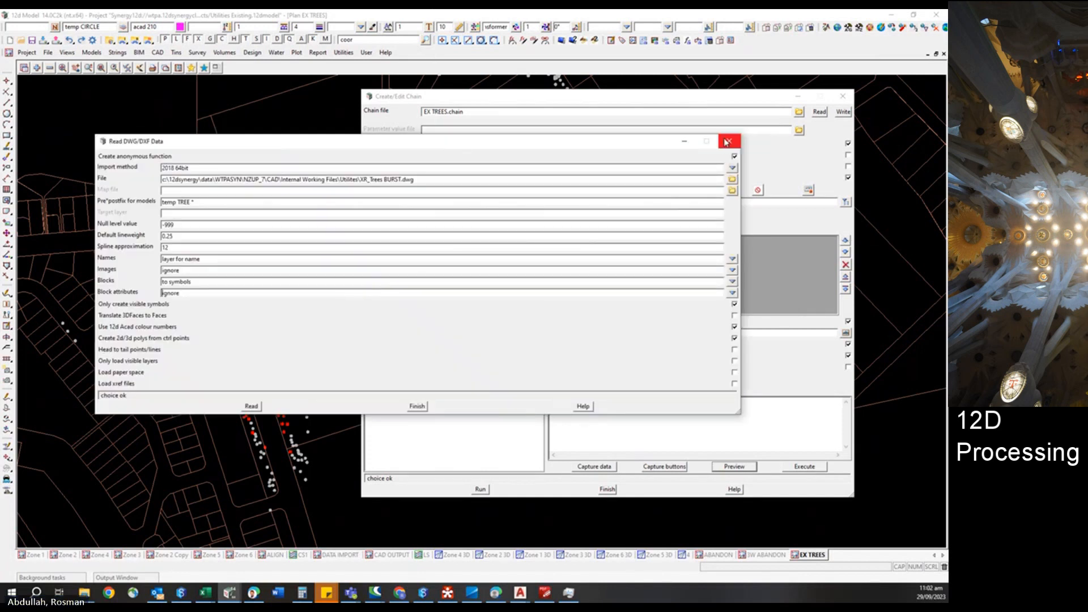
pyautogui.click(729, 141)
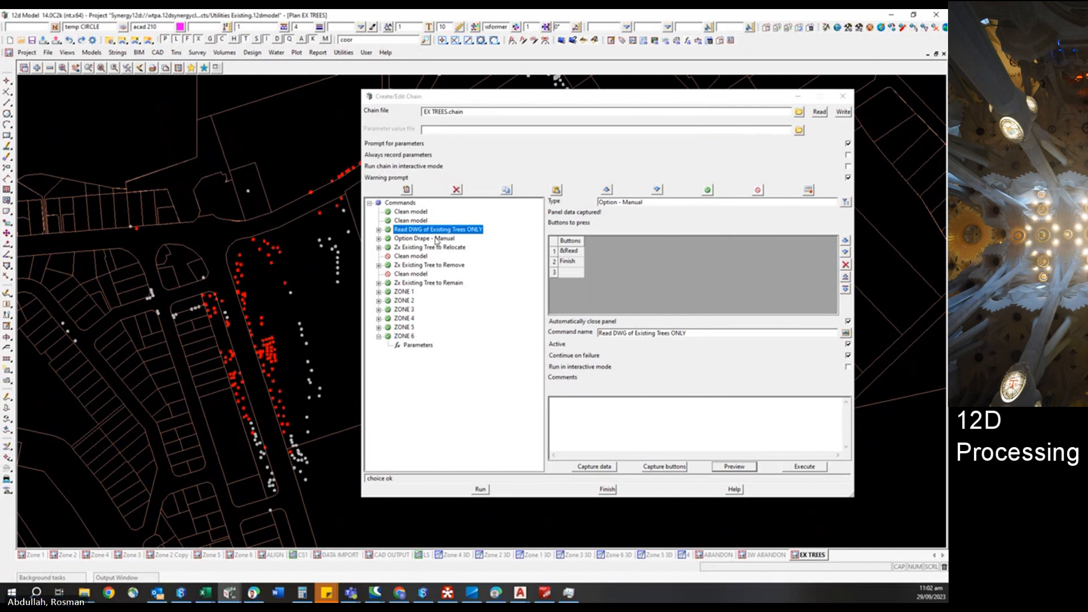
# Preview the Zx Existing Tree to Relocate command's Trimesh panel, then close it discarding changes.
pyautogui.click(446, 239)
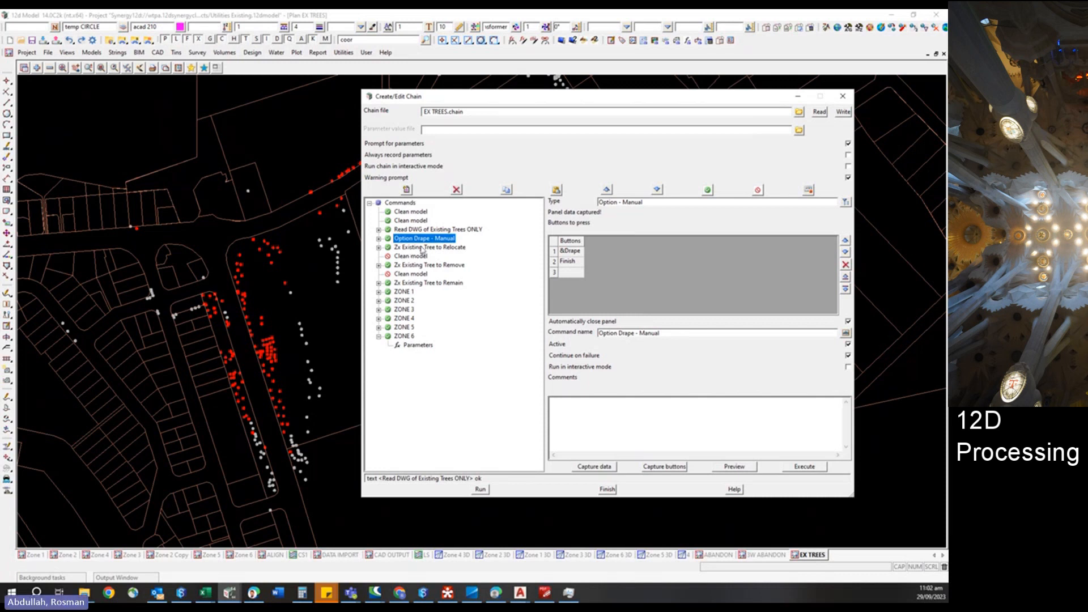
pyautogui.click(422, 247)
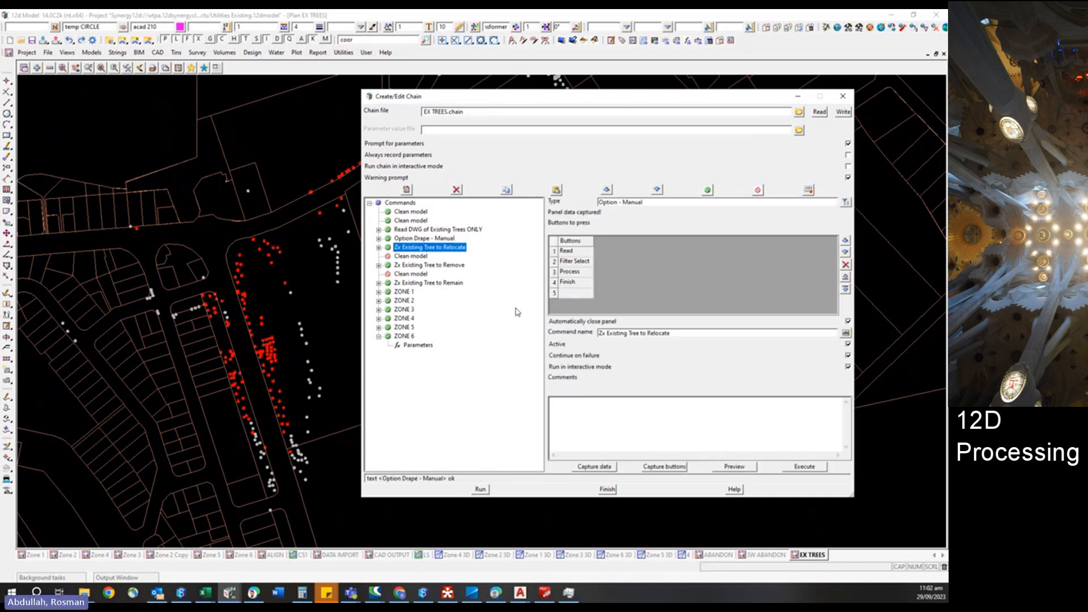
pyautogui.click(743, 469)
pyautogui.moveTo(907, 9); pyautogui.dragTo(180, 76)
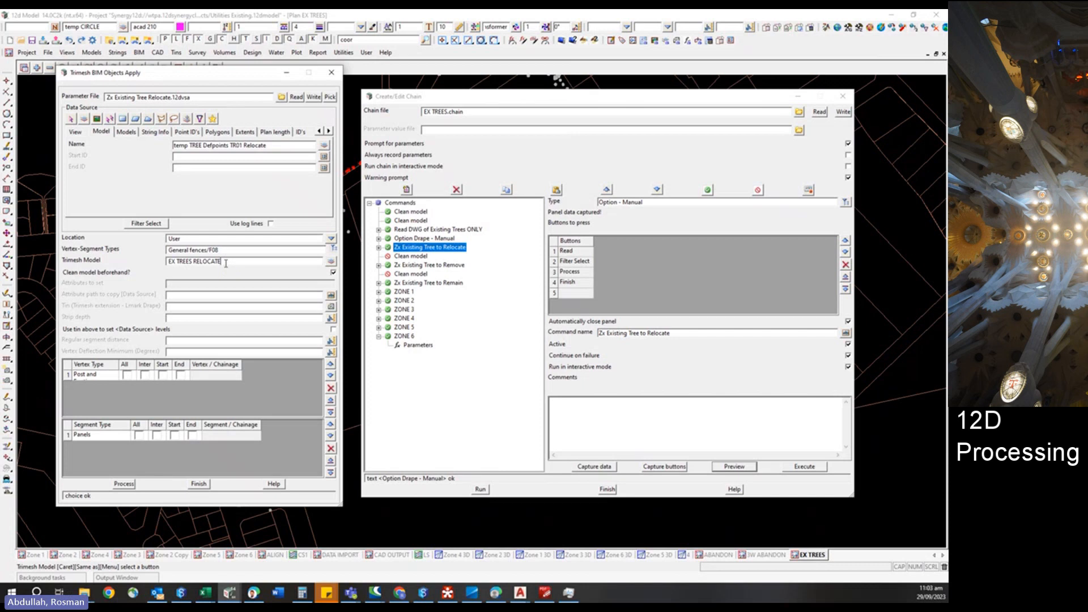
pyautogui.moveTo(226, 262); pyautogui.dragTo(111, 268)
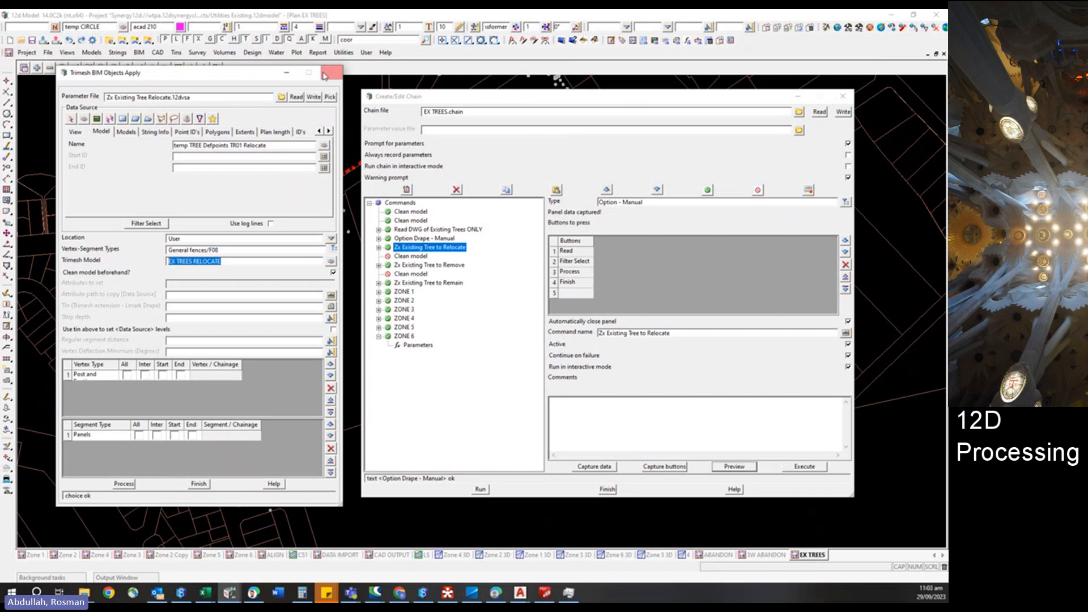
pyautogui.click(380, 160)
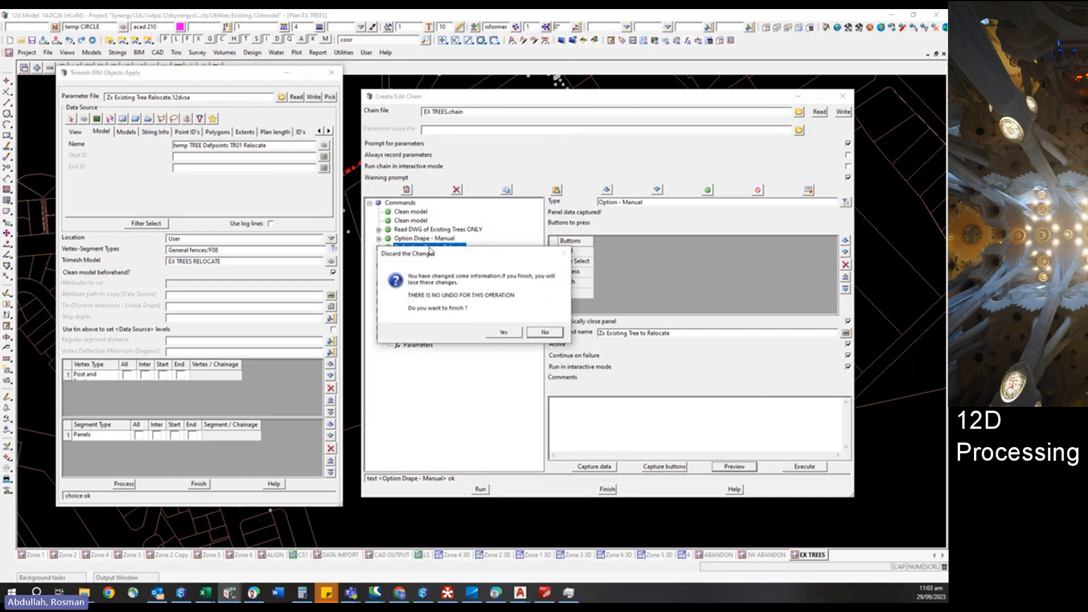
pyautogui.click(503, 333)
pyautogui.click(503, 333)
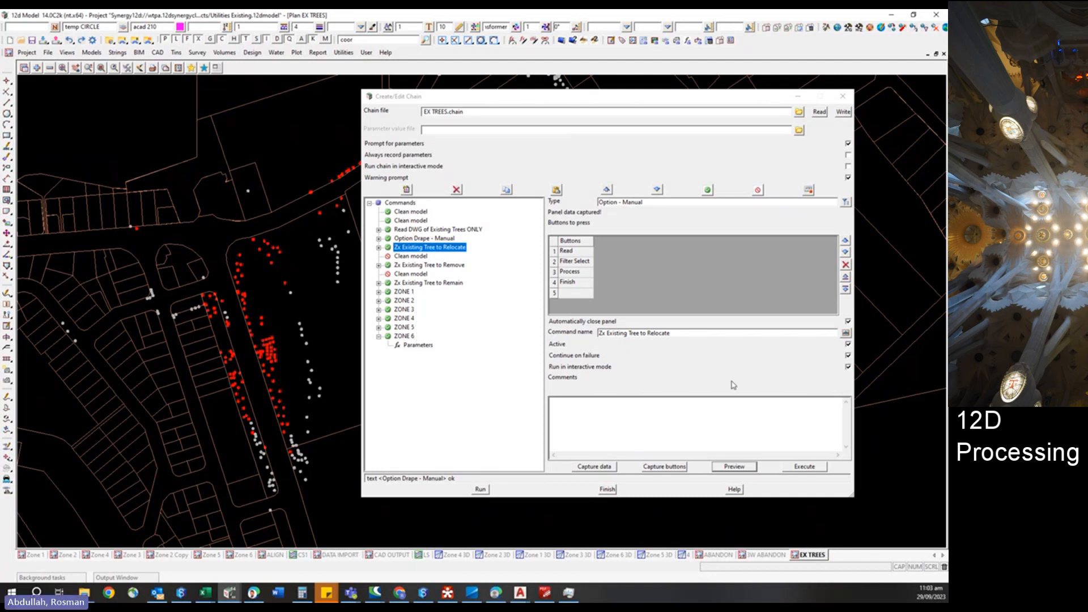
# Run the EX TREES chain and zoom out over the refreshed tree points in the plan view.
pyautogui.click(480, 489)
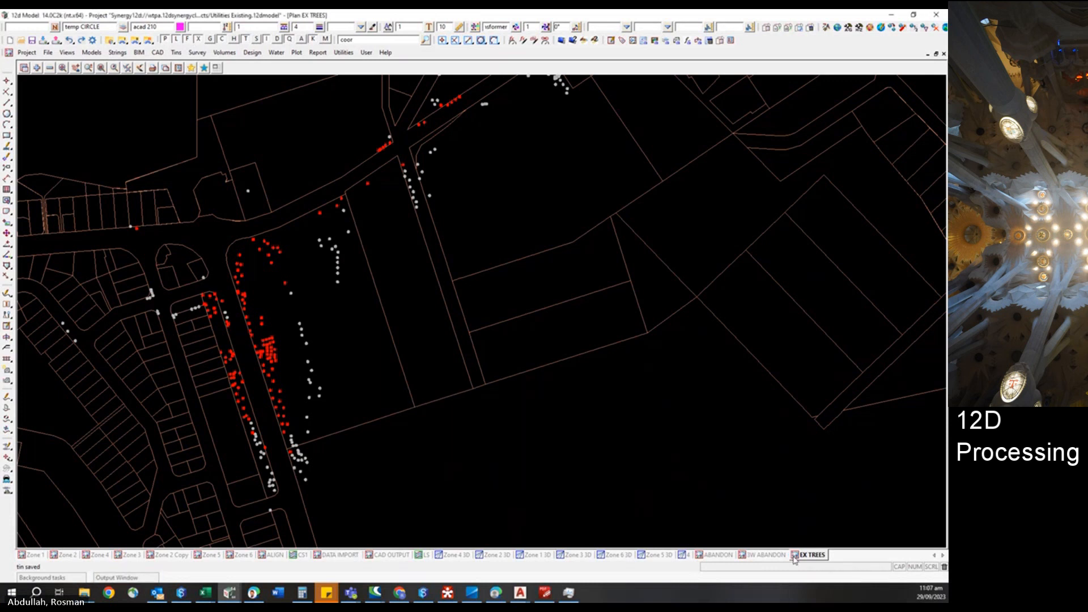
pyautogui.scroll(-1, 398, 344)
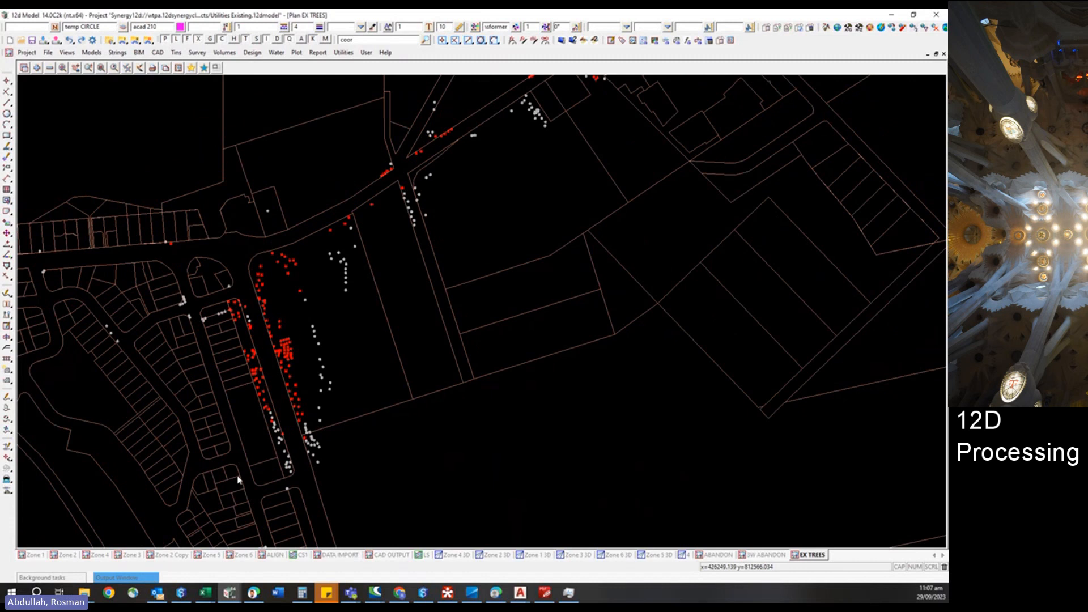
pyautogui.scroll(-2, 235, 480)
pyautogui.scroll(-2, 452, 359)
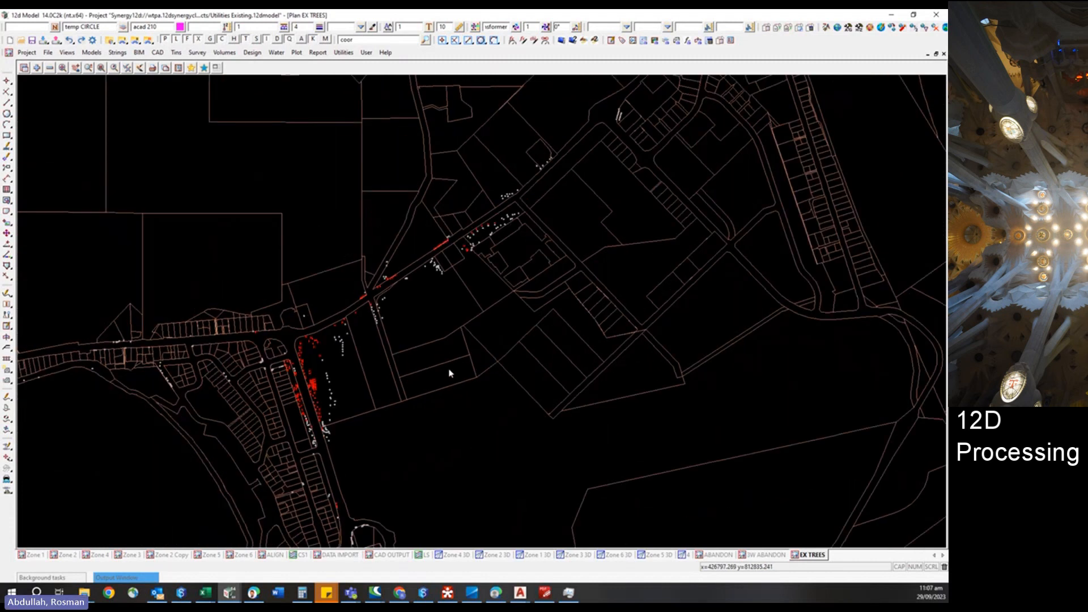
pyautogui.scroll(-1, 447, 377)
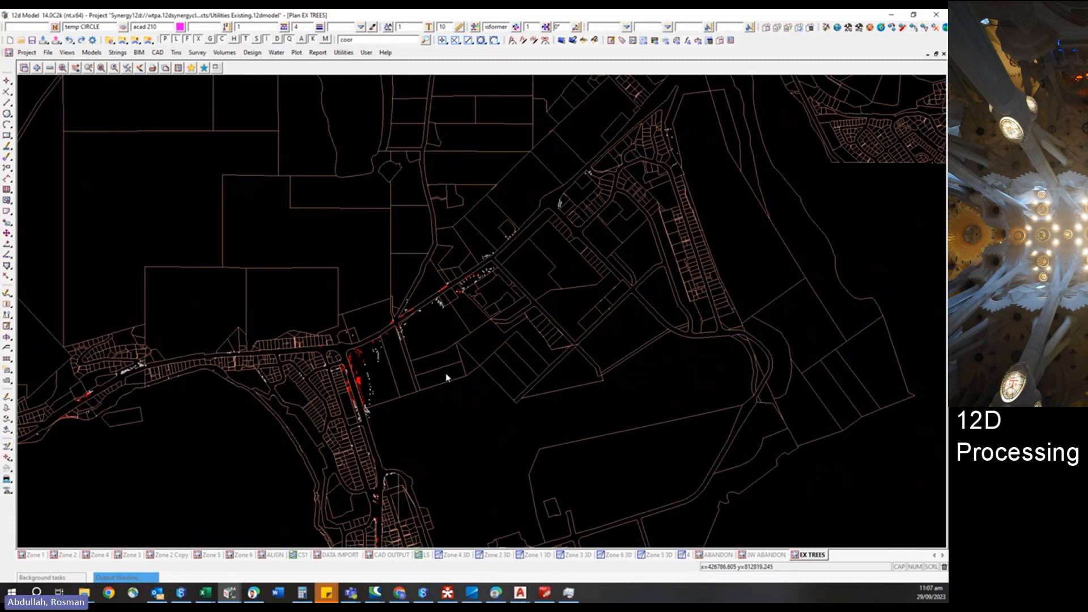
pyautogui.scroll(-1, 447, 378)
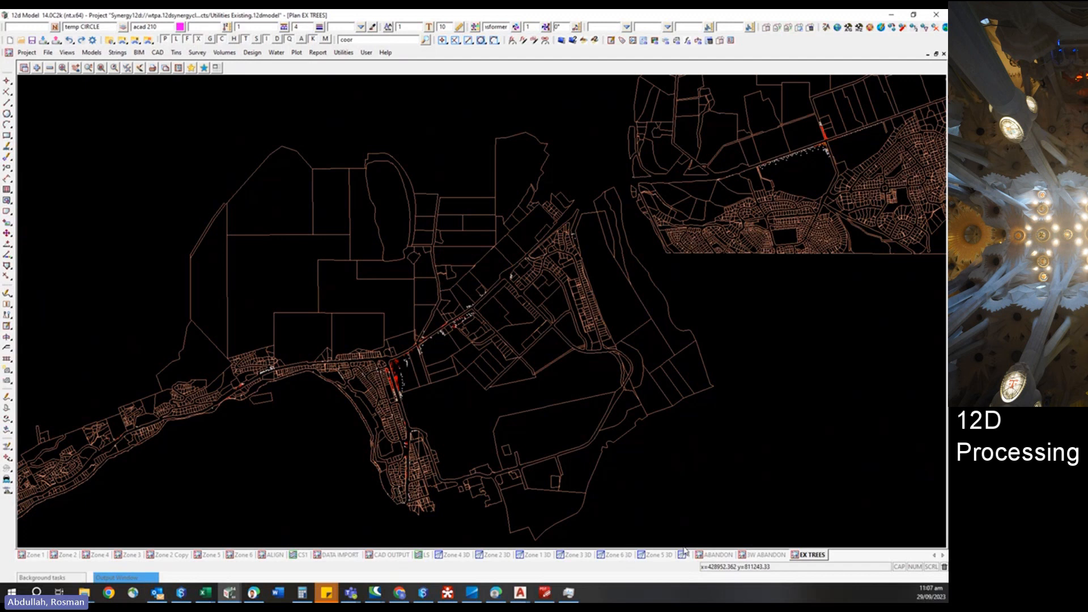
# Switch to the Zone 3 3D view and zoom around to inspect the 3D tree objects along the road.
pyautogui.click(576, 555)
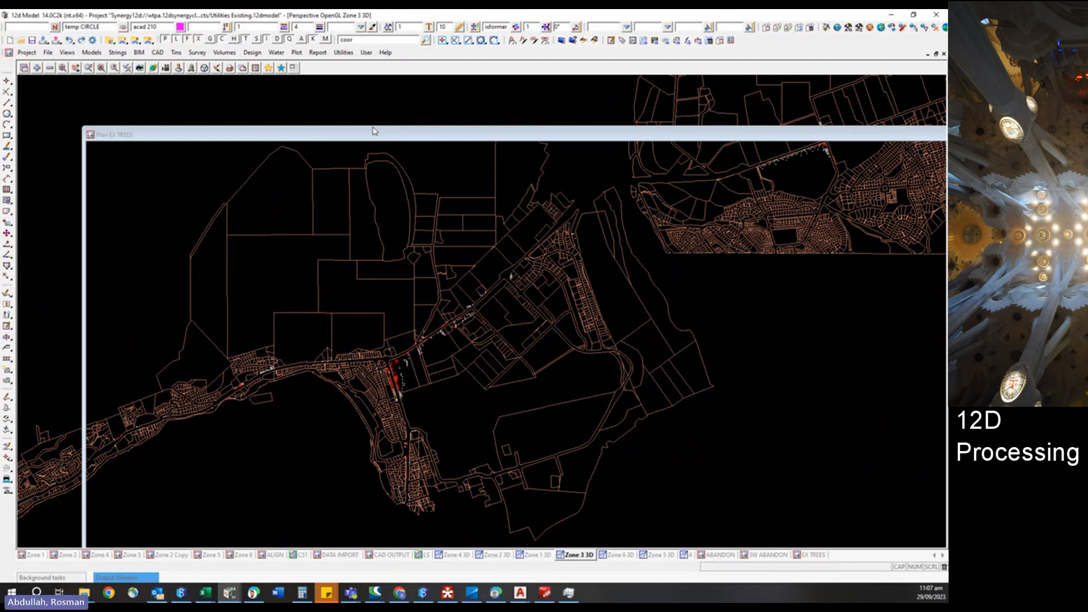
pyautogui.scroll(-7, 309, 513)
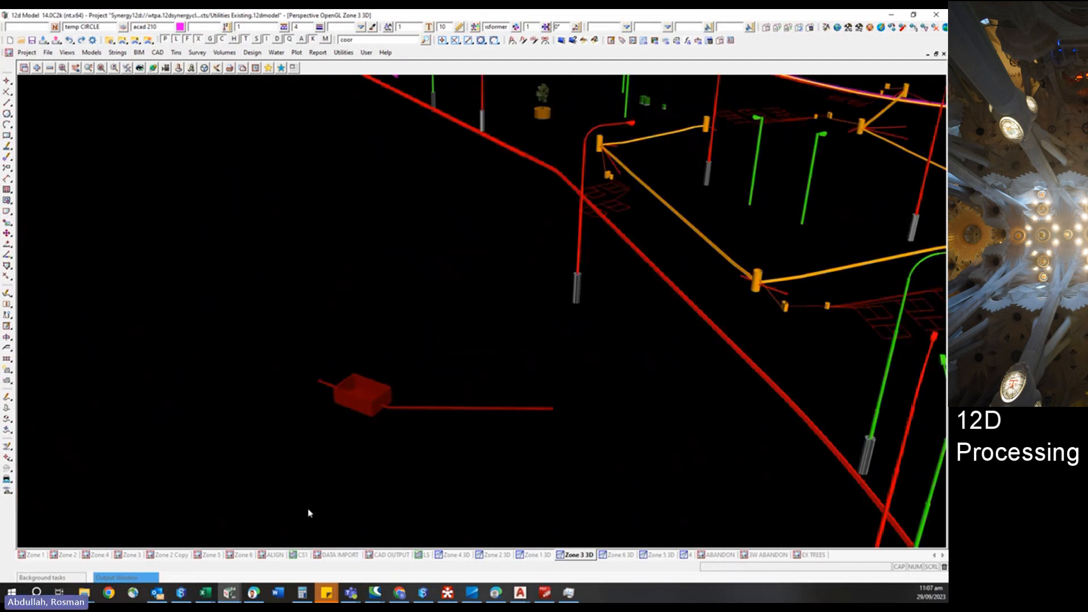
pyautogui.scroll(-4, 241, 246)
pyautogui.scroll(-8, 226, 218)
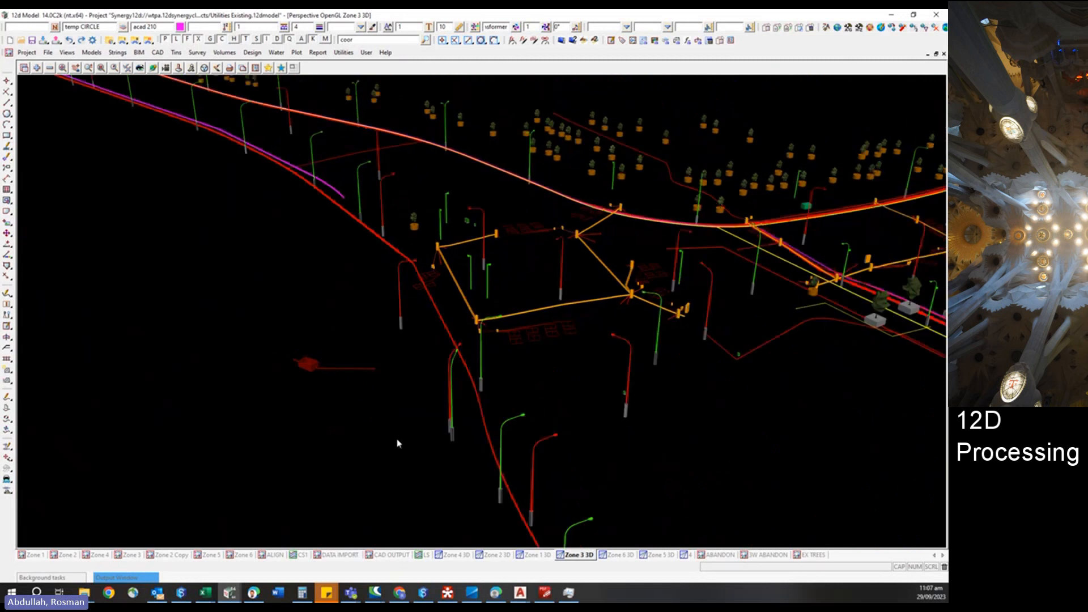
pyautogui.scroll(-2, 227, 222)
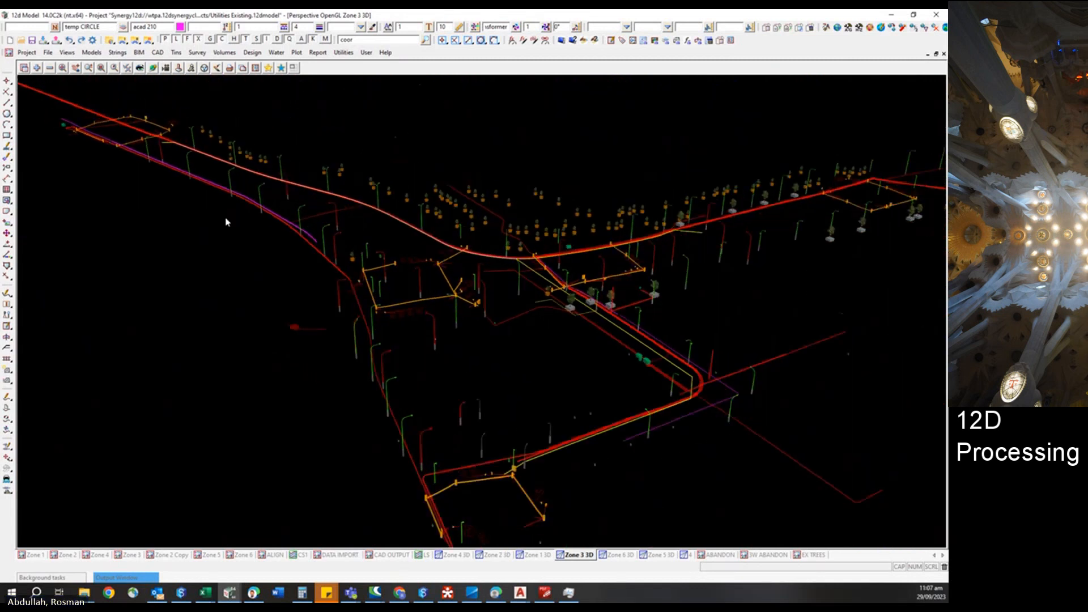
pyautogui.scroll(10, 557, 213)
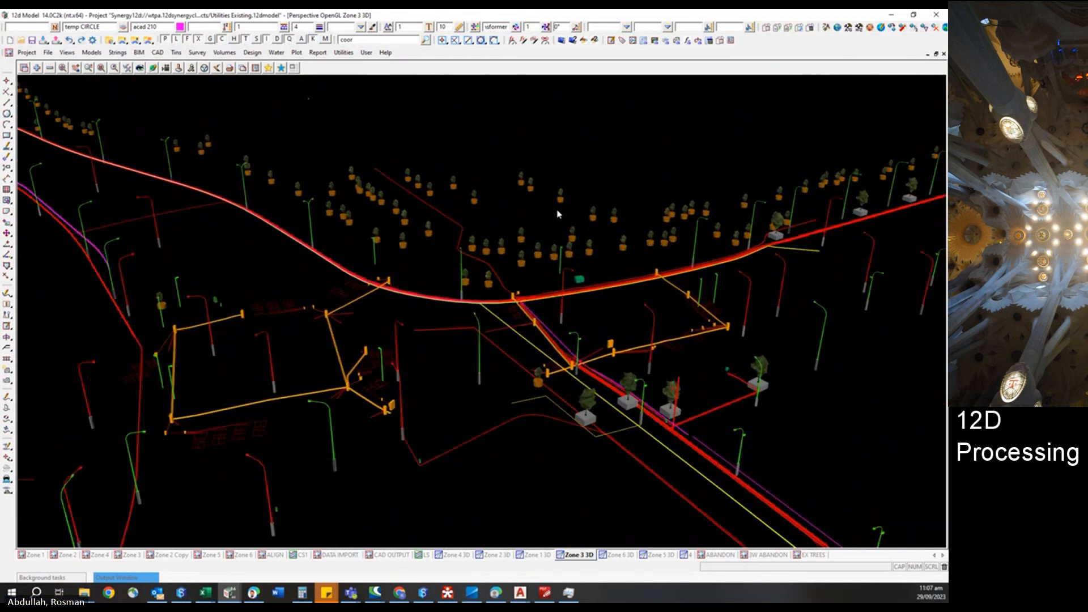
# Inquire on a tree object in the 3D view, then cancel the inquiry.
pyautogui.click(684, 273)
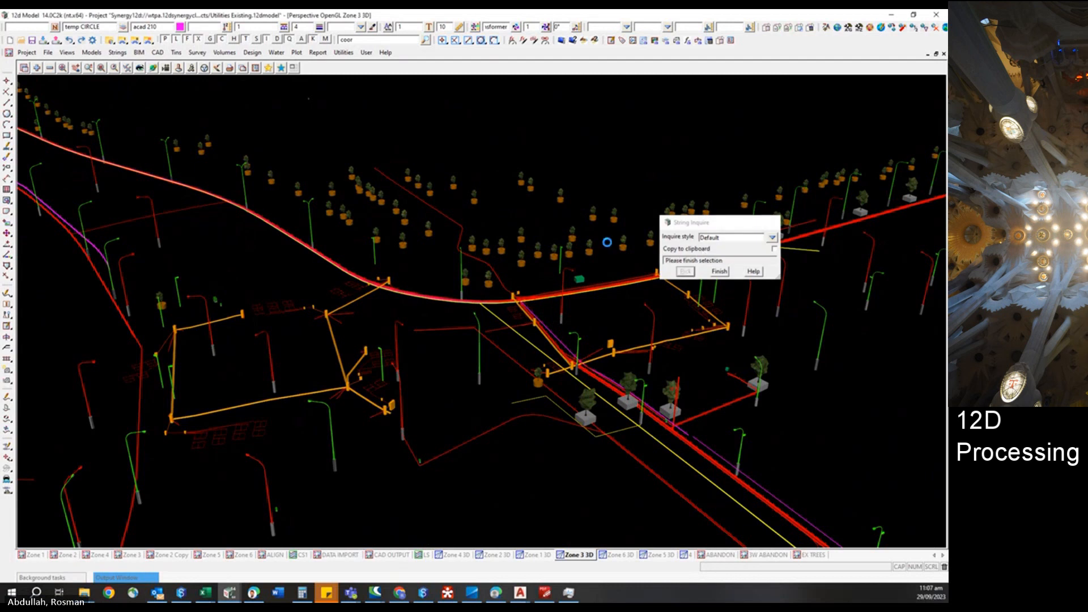
pyautogui.click(575, 236)
pyautogui.press('Escape')
pyautogui.press('Escape')
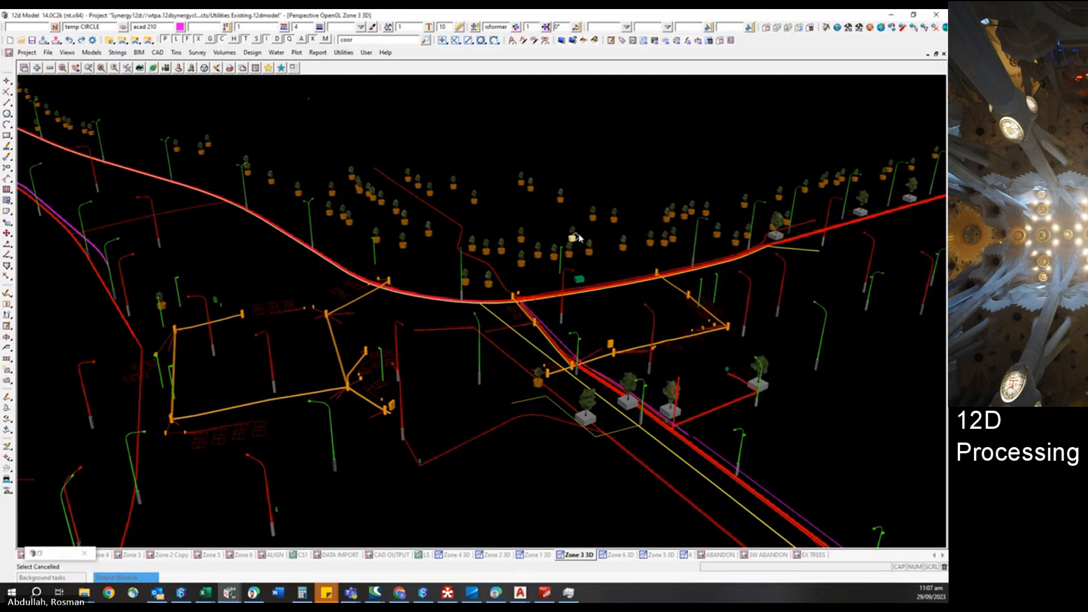
# Search the models for trees and add the Z1 to Z6 EX TREES, RELOCATE and REMOVE models to the Zone 3 3D view.
pyautogui.click(37, 67)
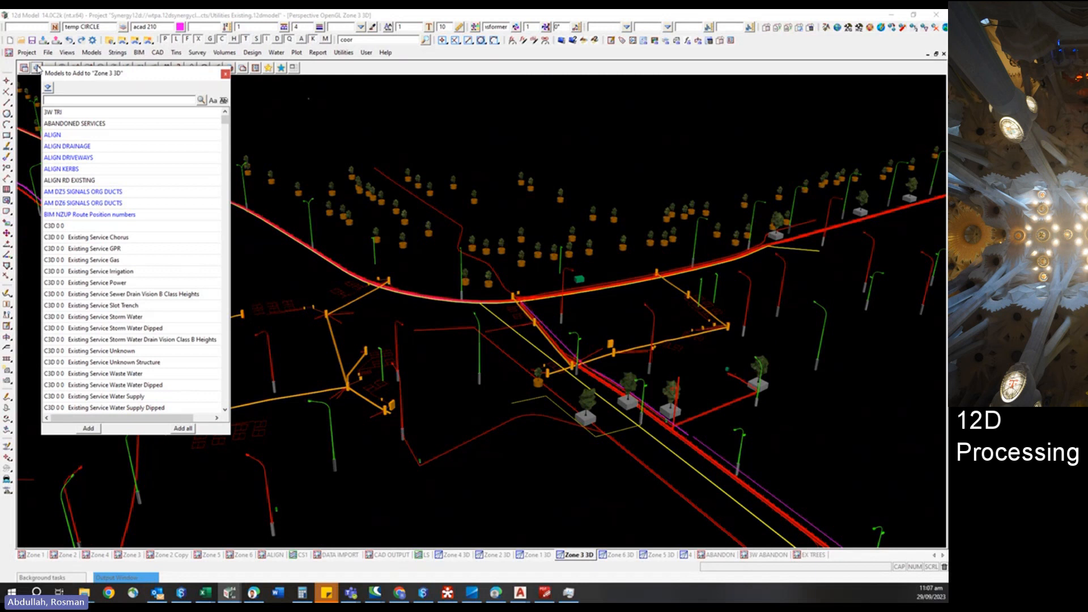
pyautogui.write('exi')
pyautogui.write('s')
pyautogui.press('BackSpace')
pyautogui.press('BackSpace')
pyautogui.press('BackSpace')
pyautogui.press('BackSpace')
pyautogui.write('trees')
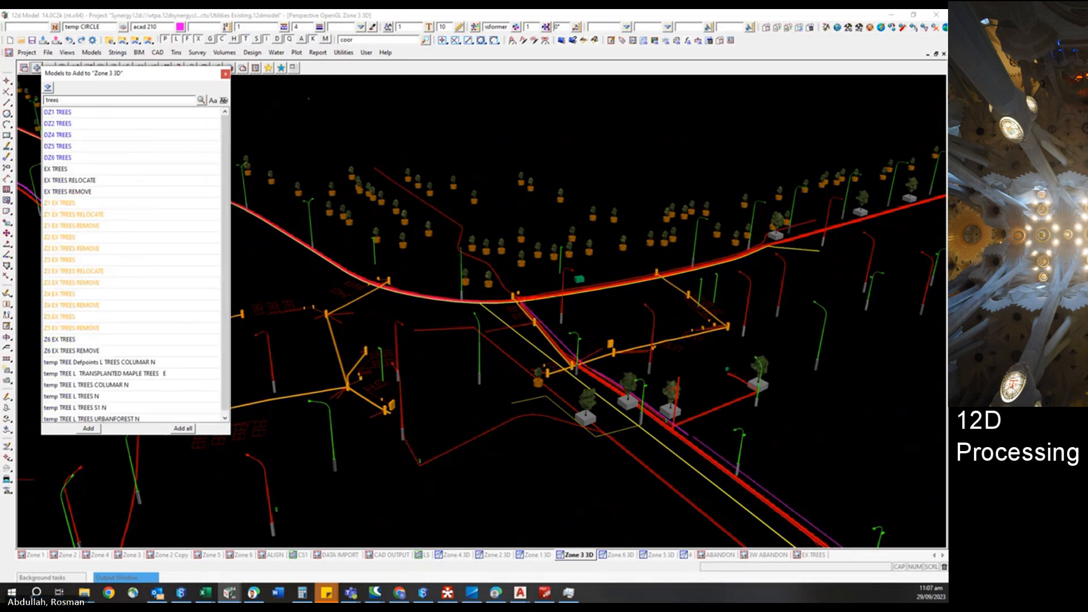
pyautogui.moveTo(57, 209); pyautogui.dragTo(94, 329)
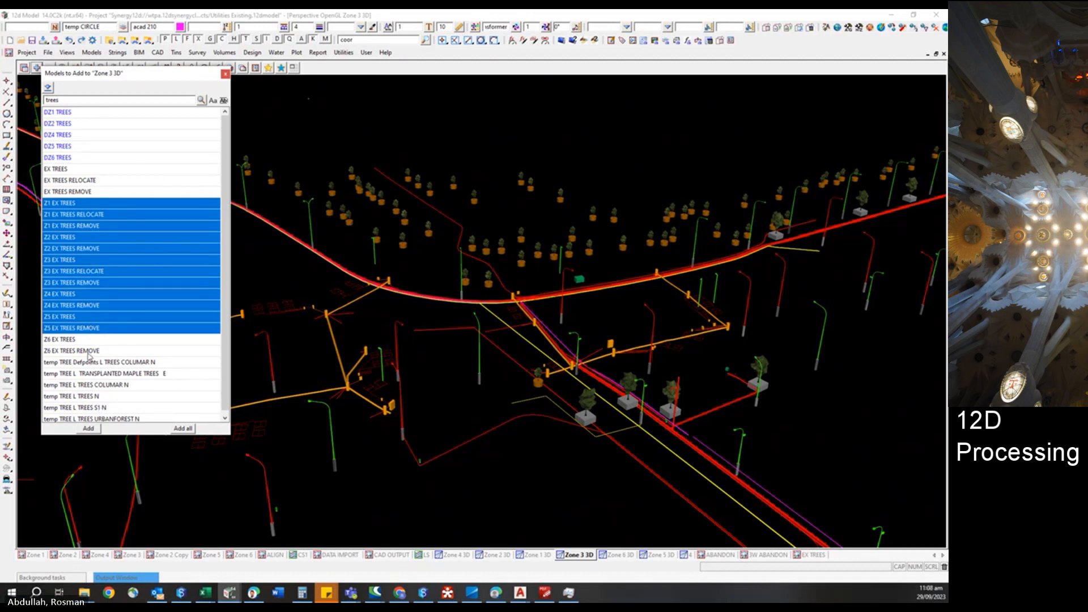
pyautogui.click(91, 428)
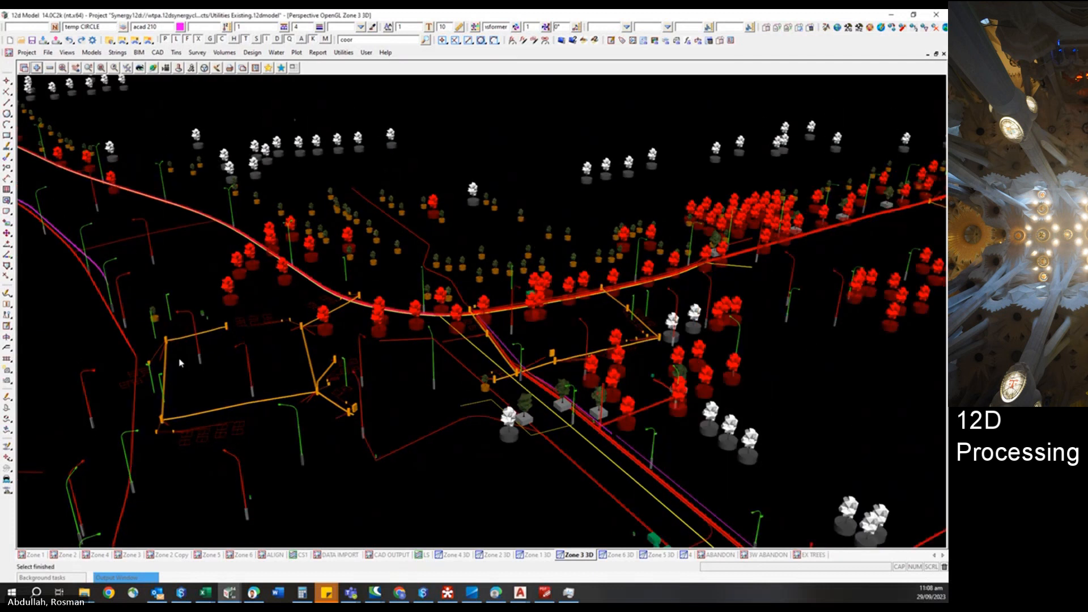
# Zoom in and out across the 3D view to inspect the added tree models over all zones.
pyautogui.scroll(-4, 179, 360)
pyautogui.scroll(-3, 203, 294)
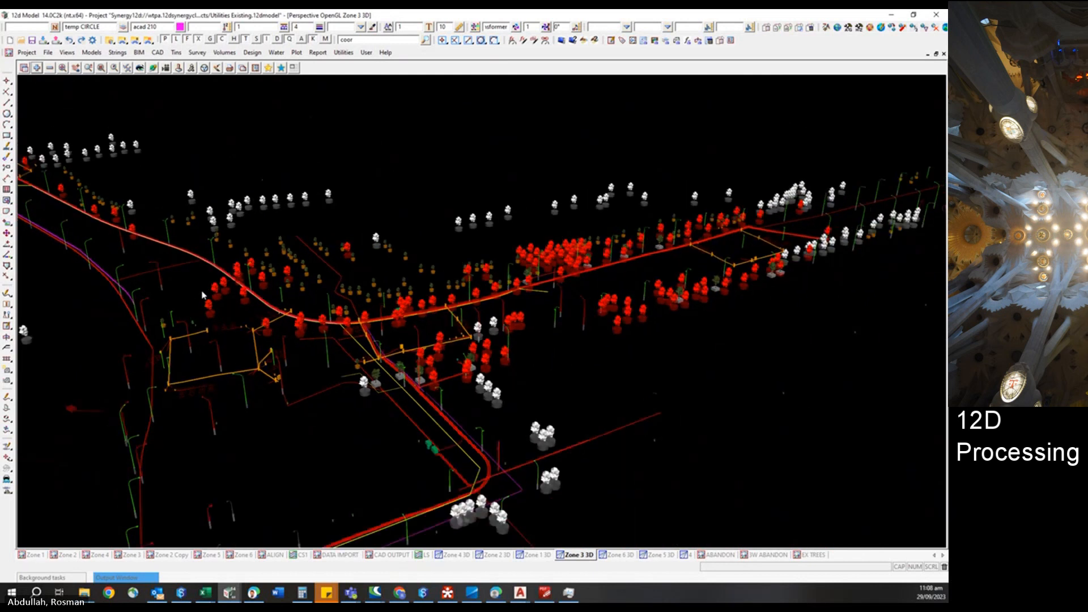
pyautogui.scroll(-4, 441, 208)
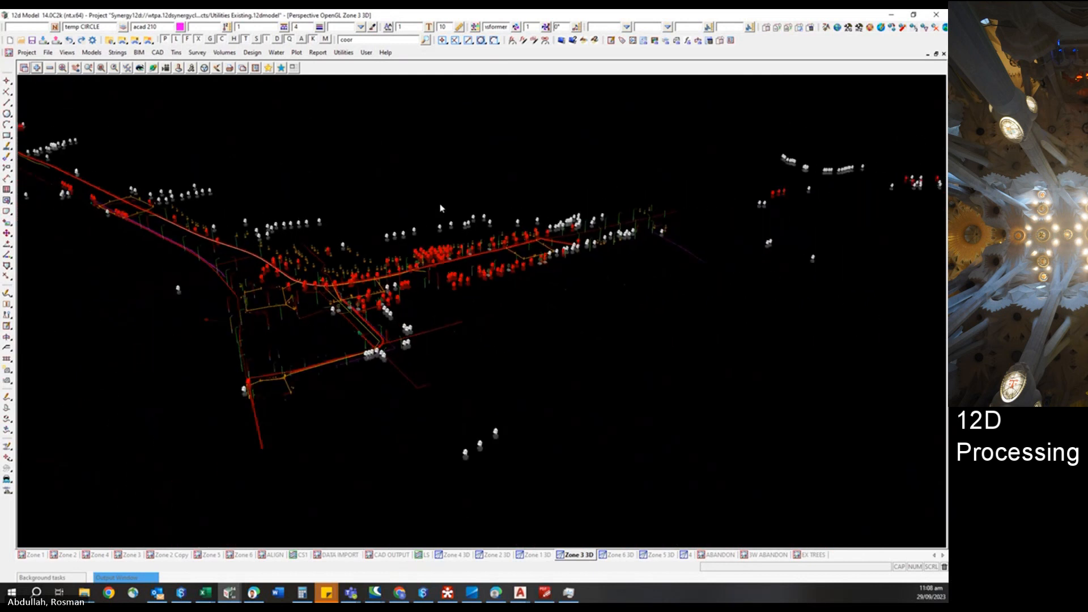
pyautogui.scroll(-4, 441, 208)
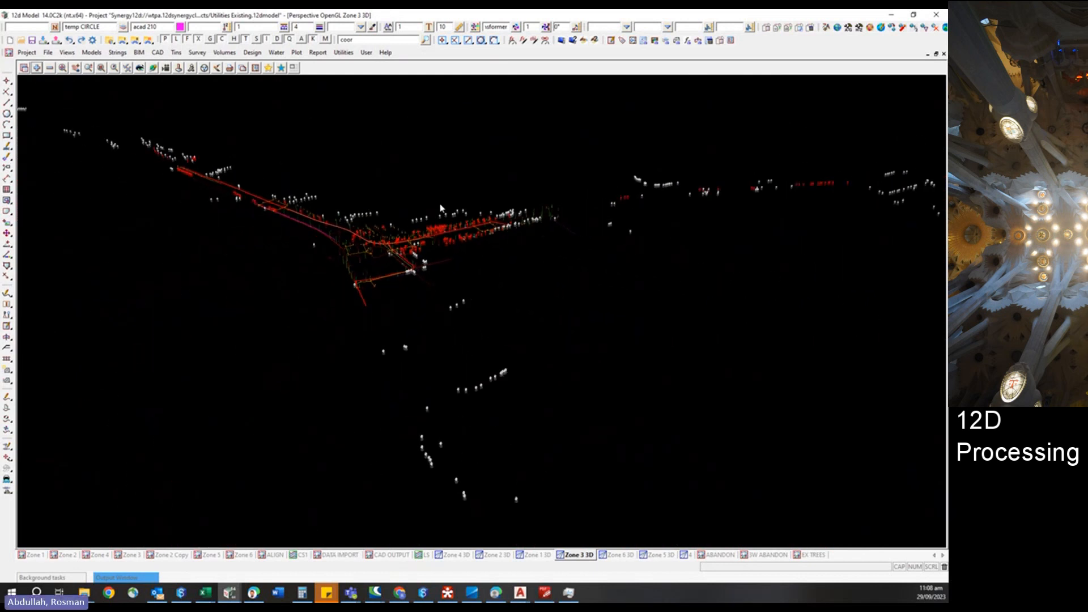
pyautogui.scroll(-5, 441, 208)
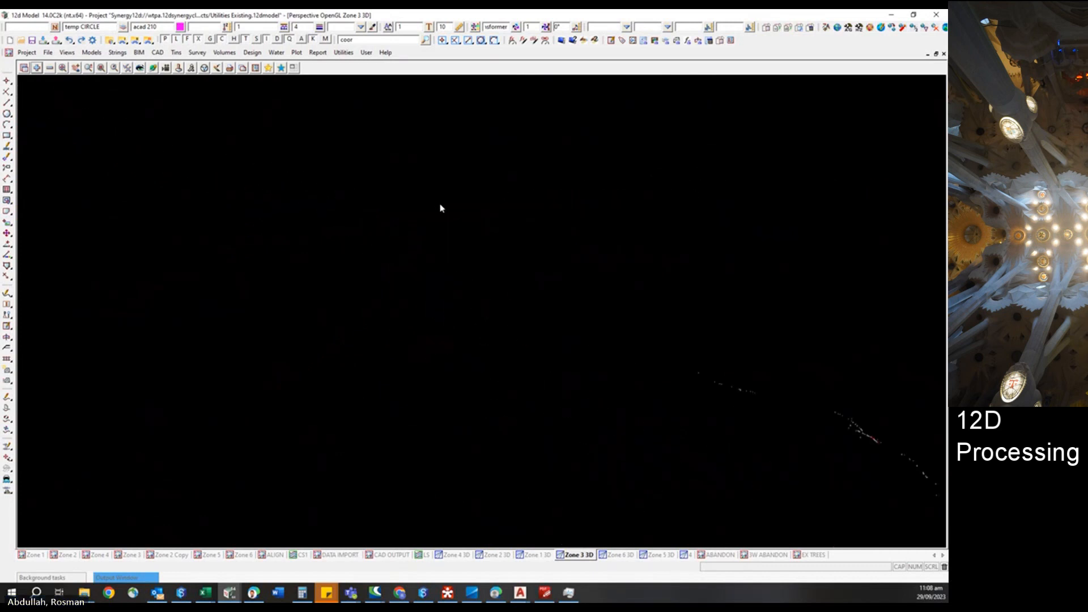
pyautogui.scroll(5, 923, 472)
pyautogui.scroll(3, 922, 472)
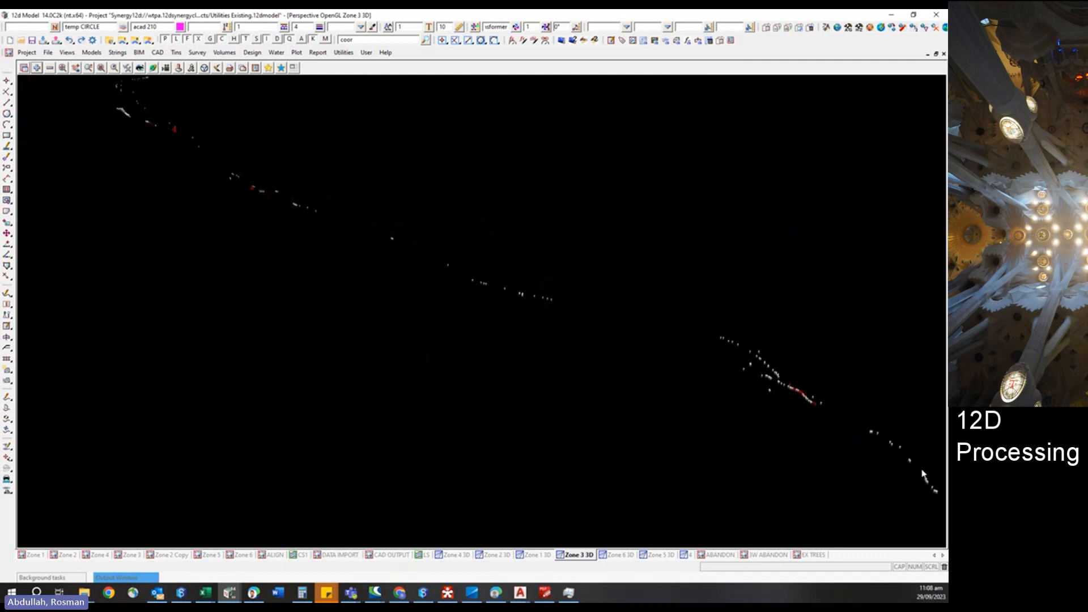
pyautogui.scroll(-3, 547, 308)
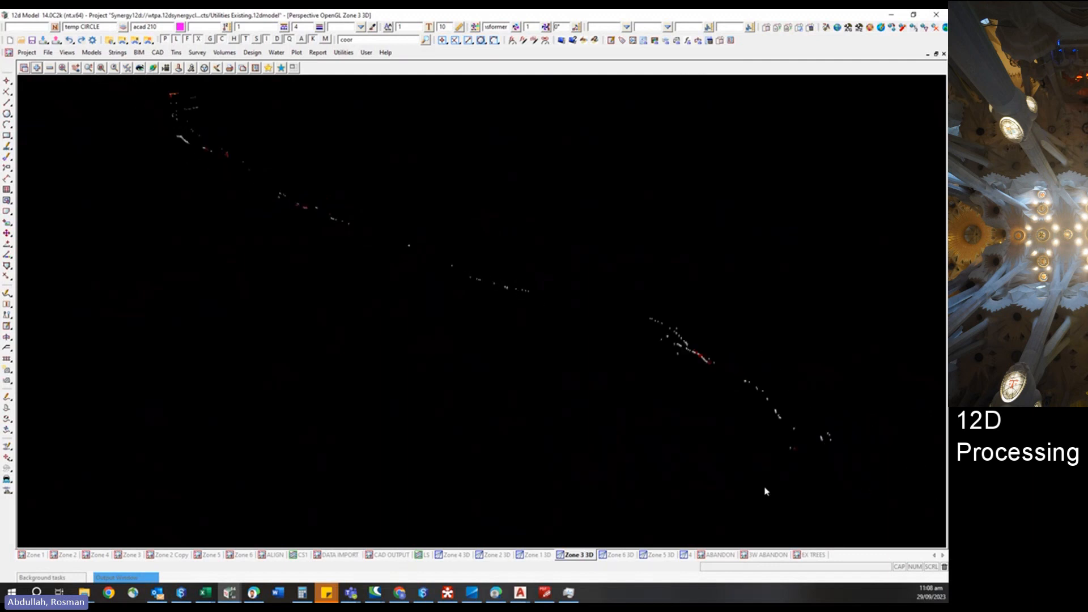
pyautogui.scroll(3, 789, 498)
pyautogui.scroll(-3, 507, 245)
pyautogui.scroll(3, 226, 158)
pyautogui.scroll(2, 152, 147)
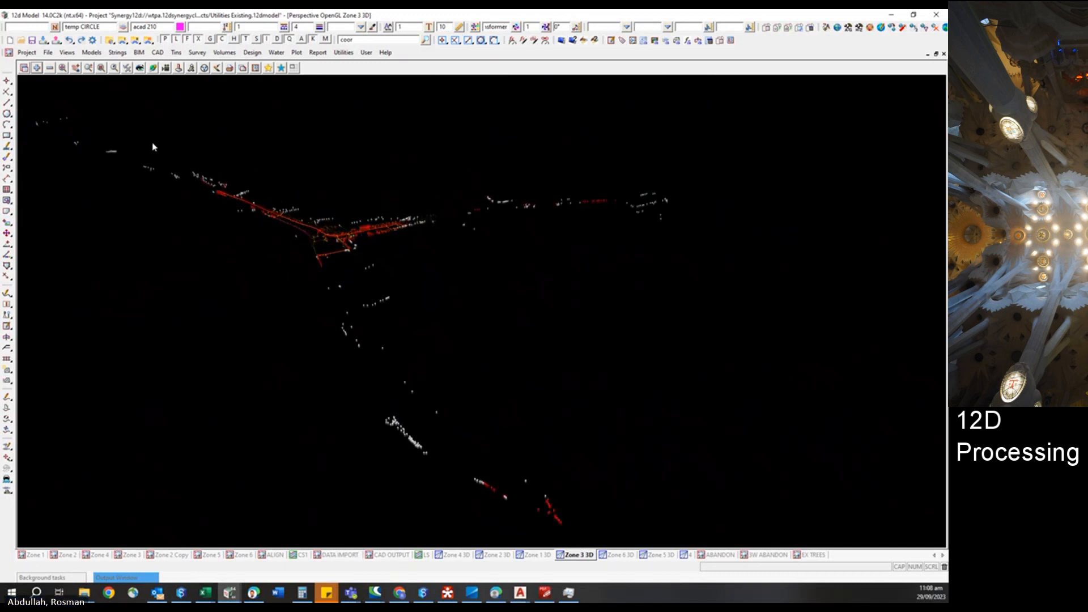
pyautogui.scroll(-3, 674, 460)
pyautogui.scroll(-5, 674, 458)
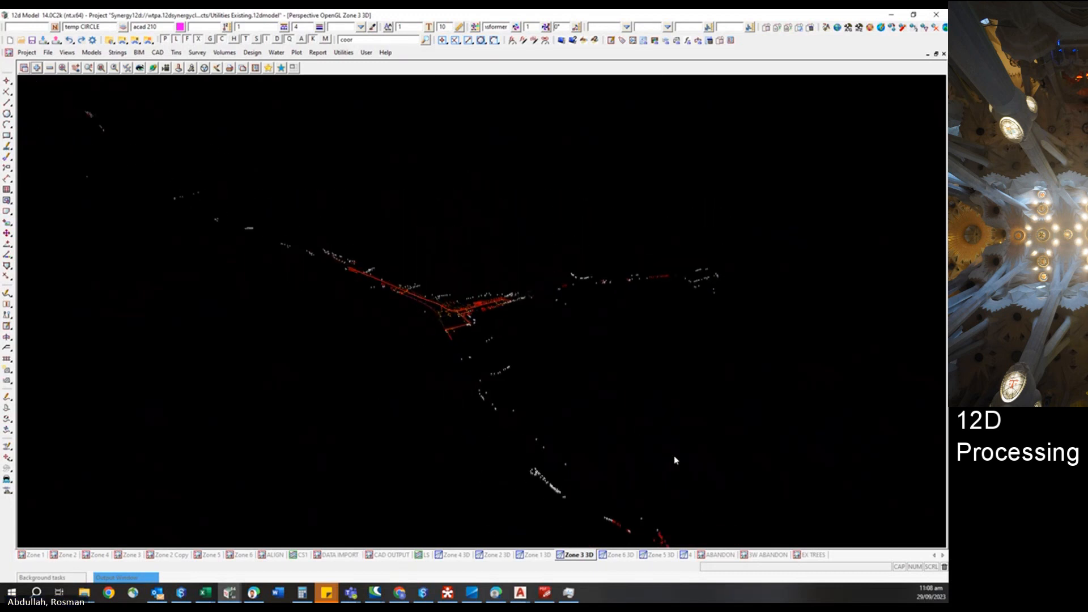
pyautogui.scroll(2, 188, 183)
pyautogui.scroll(2, 188, 182)
pyautogui.scroll(3, 96, 114)
pyautogui.scroll(3, 94, 114)
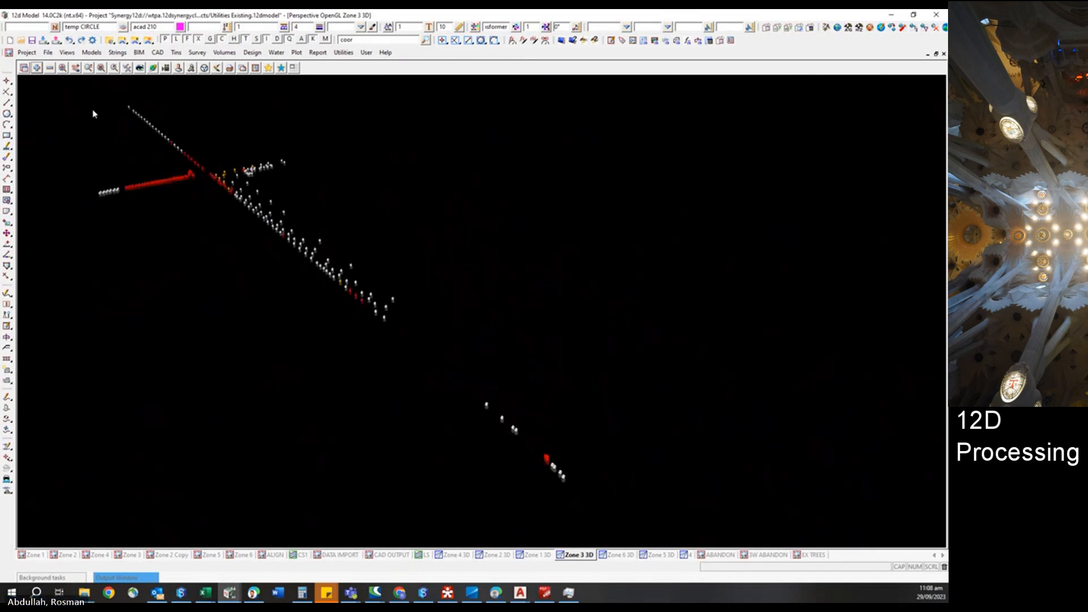
pyautogui.scroll(-4, 93, 114)
pyautogui.scroll(-5, 94, 113)
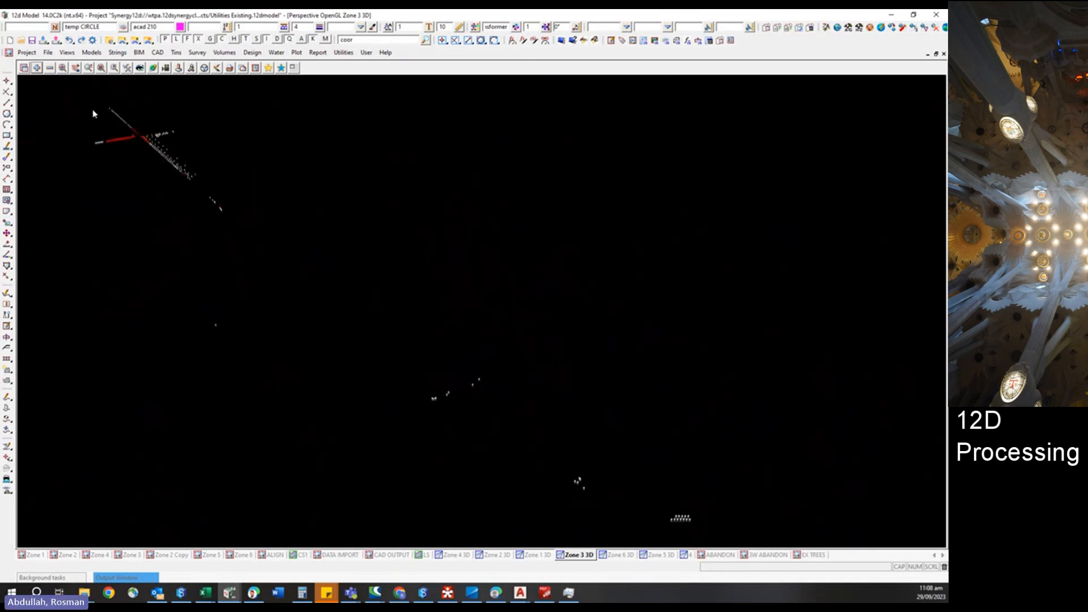
pyautogui.scroll(-2, 123, 141)
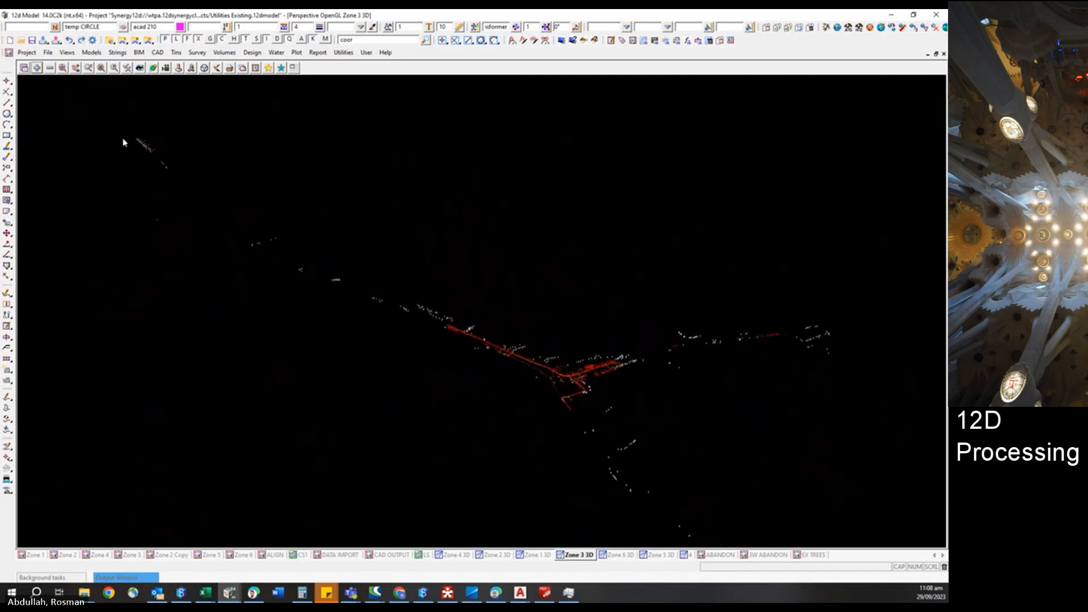
pyautogui.scroll(2, 568, 321)
pyautogui.scroll(3, 569, 321)
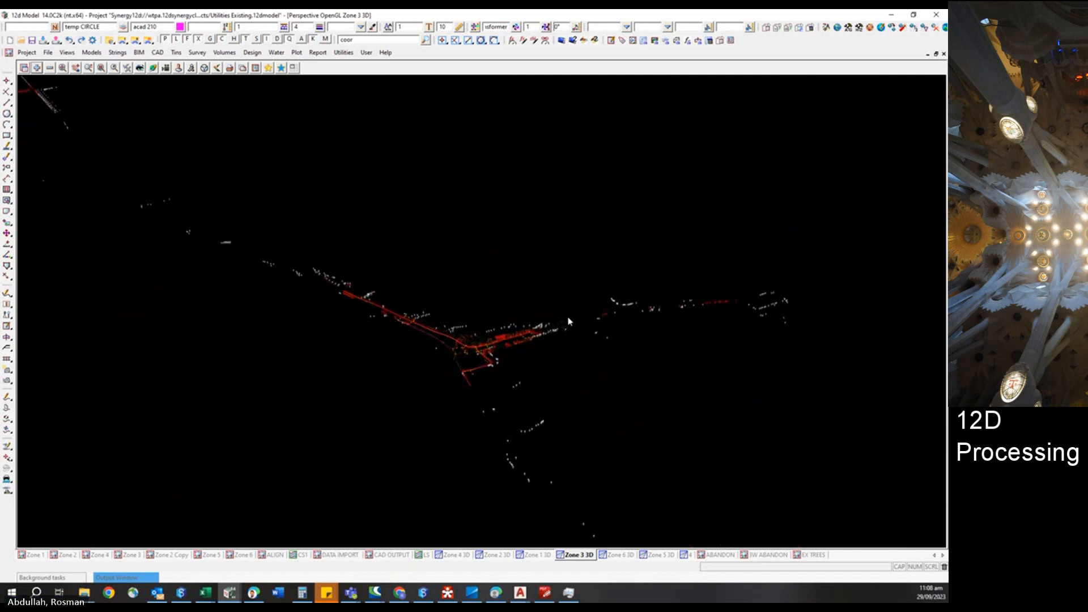
# Check the project into 12d Synergy, saving the project list, with the manual description 'updates to existing trees as advised by UDLA'.
pyautogui.click(29, 53)
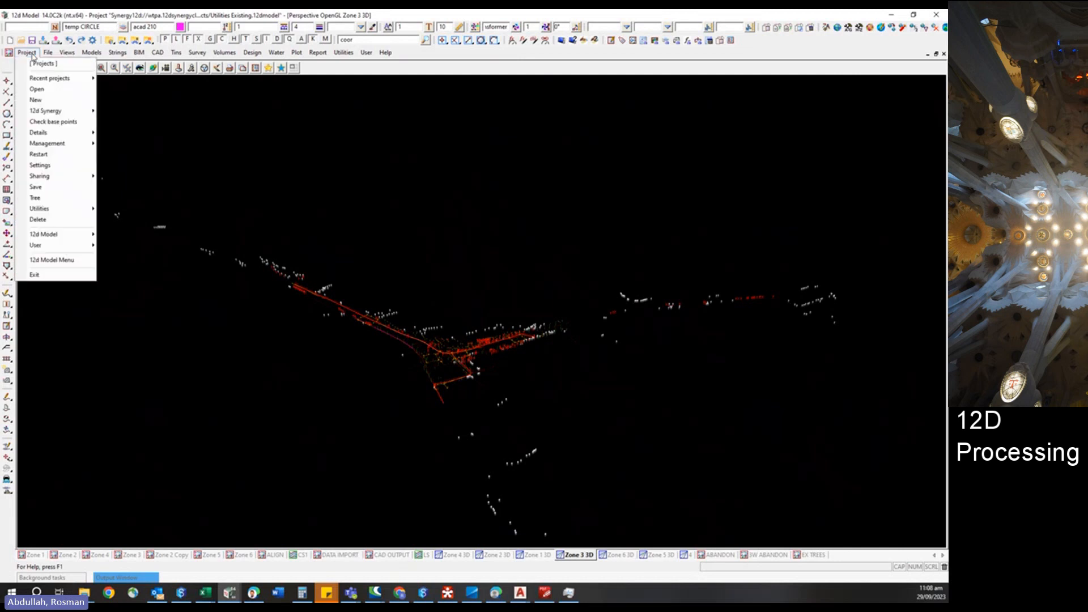
pyautogui.moveTo(70, 113)
pyautogui.click(126, 134)
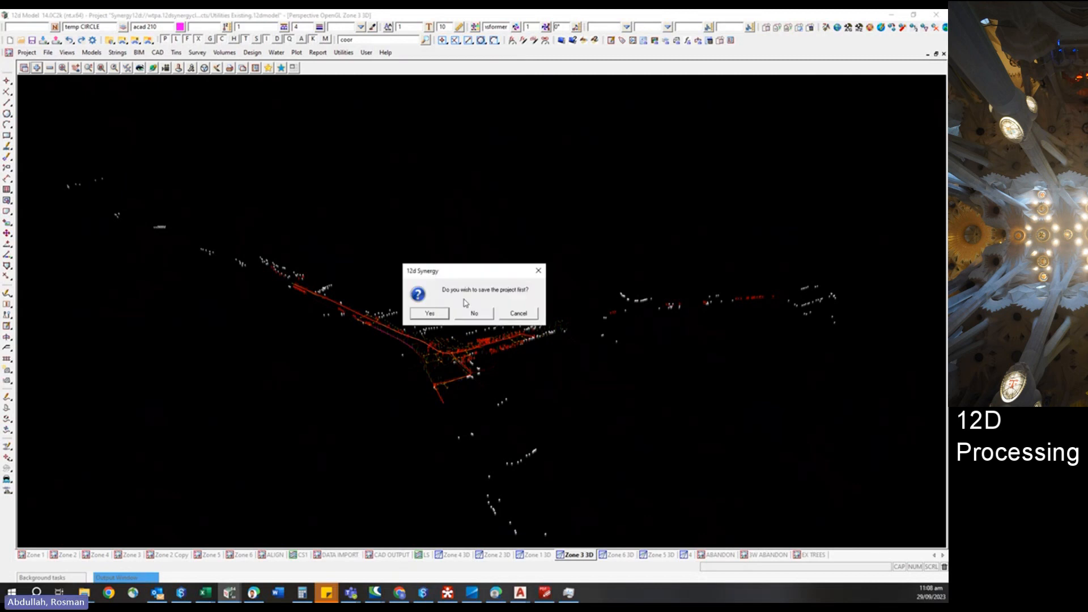
pyautogui.click(439, 314)
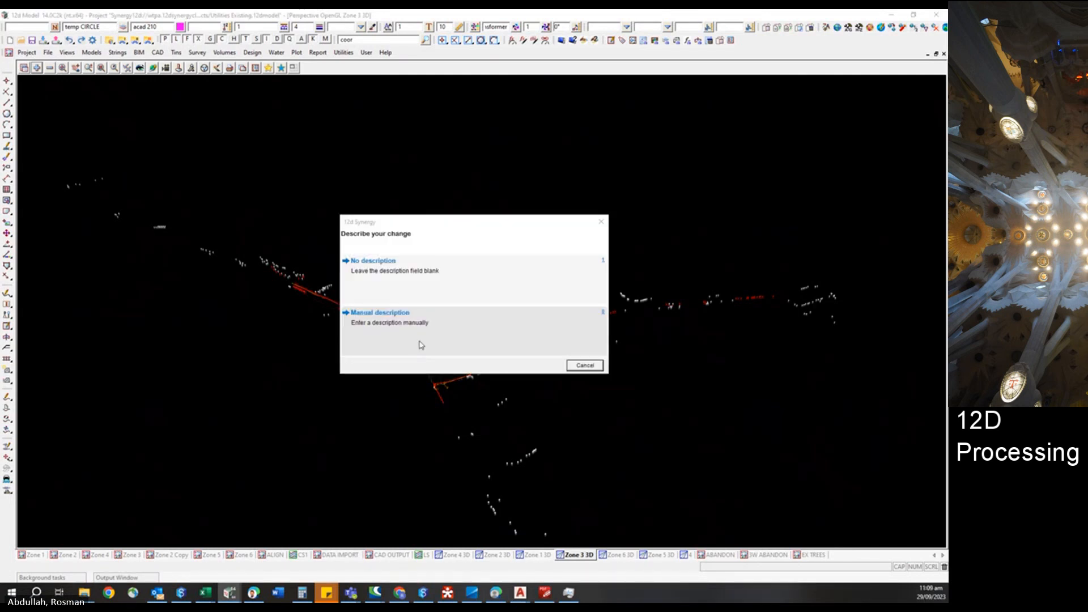
pyautogui.click(418, 343)
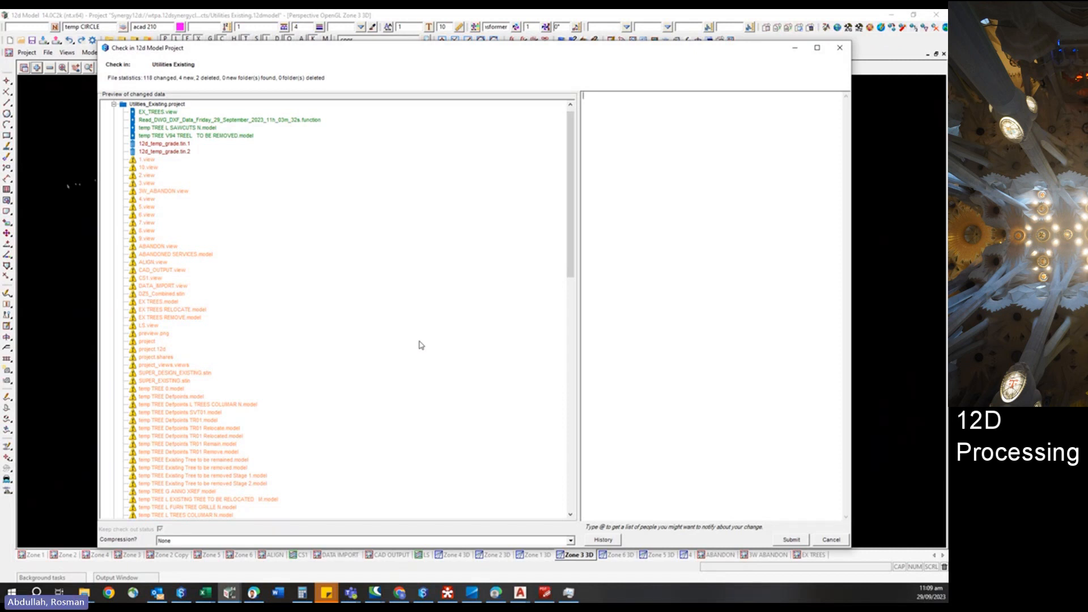
pyautogui.write('updates to existing trees as advised by UDLA')
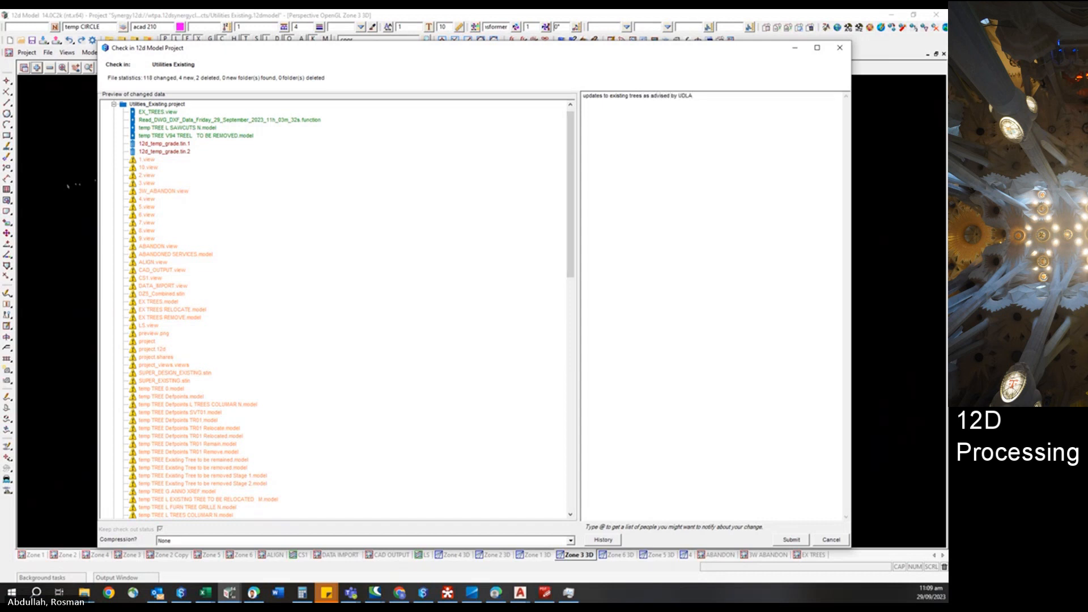
pyautogui.click(792, 540)
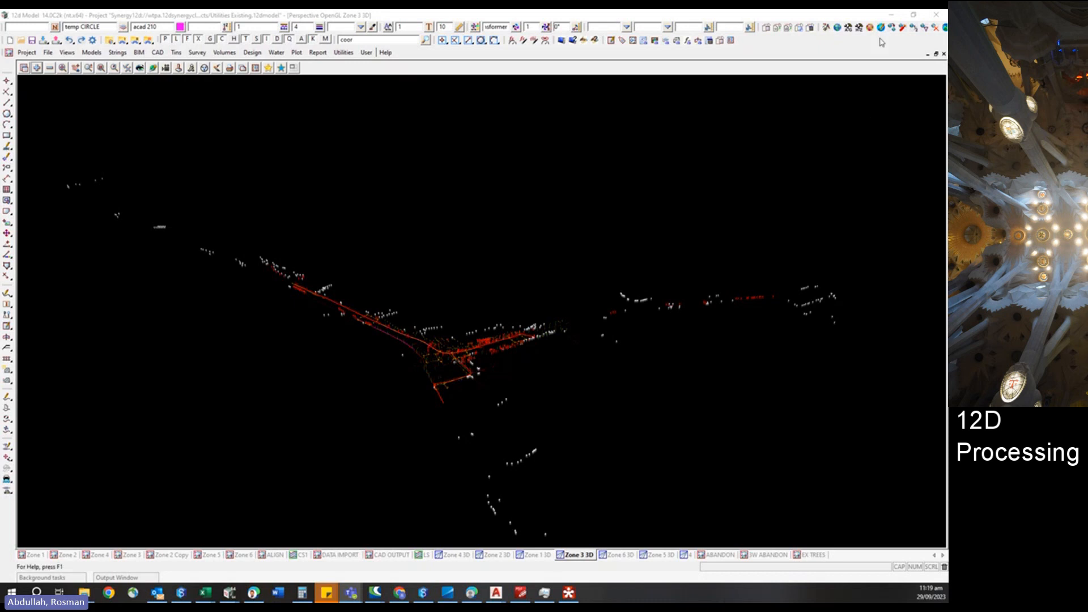
# Switch to 12d Synergy and locate the Utilities Zones 2 to 4 project in the Zone Multi folder.
pyautogui.click(891, 15)
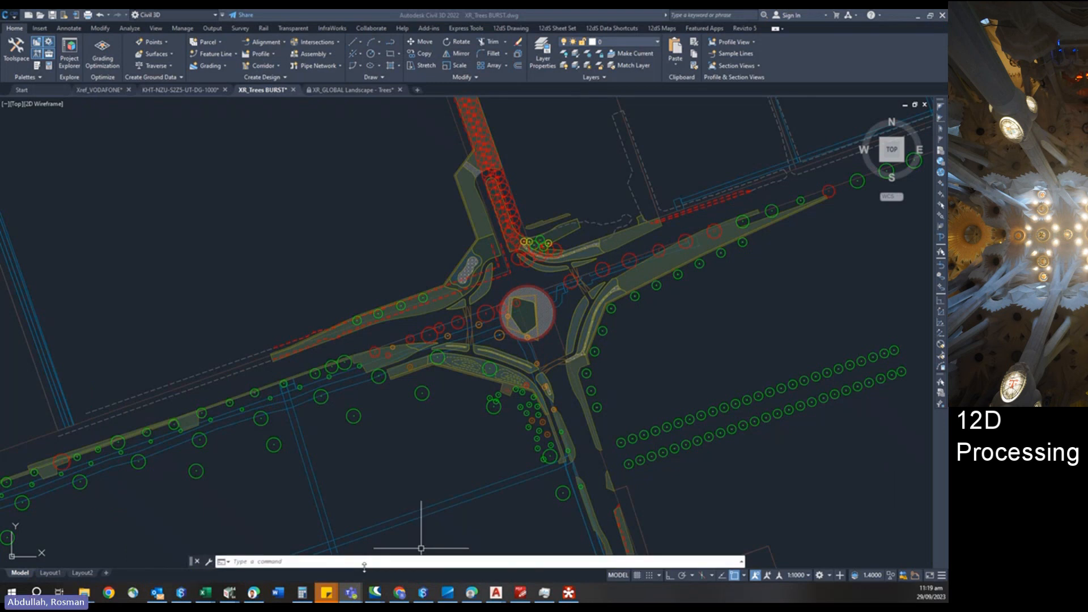
pyautogui.moveTo(230, 595)
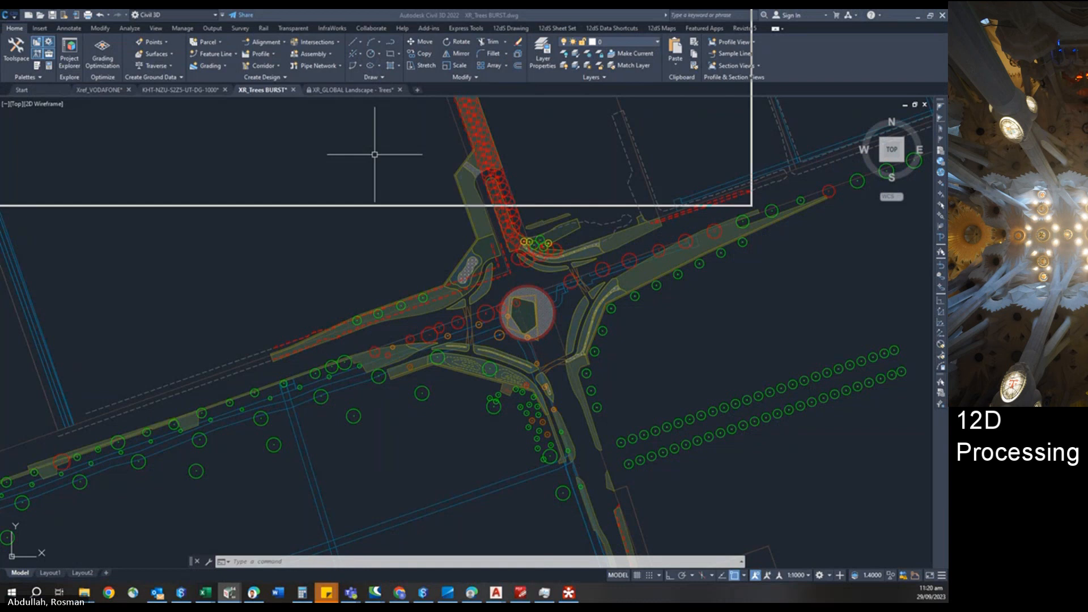
pyautogui.hotkey('alt', 'Tab')
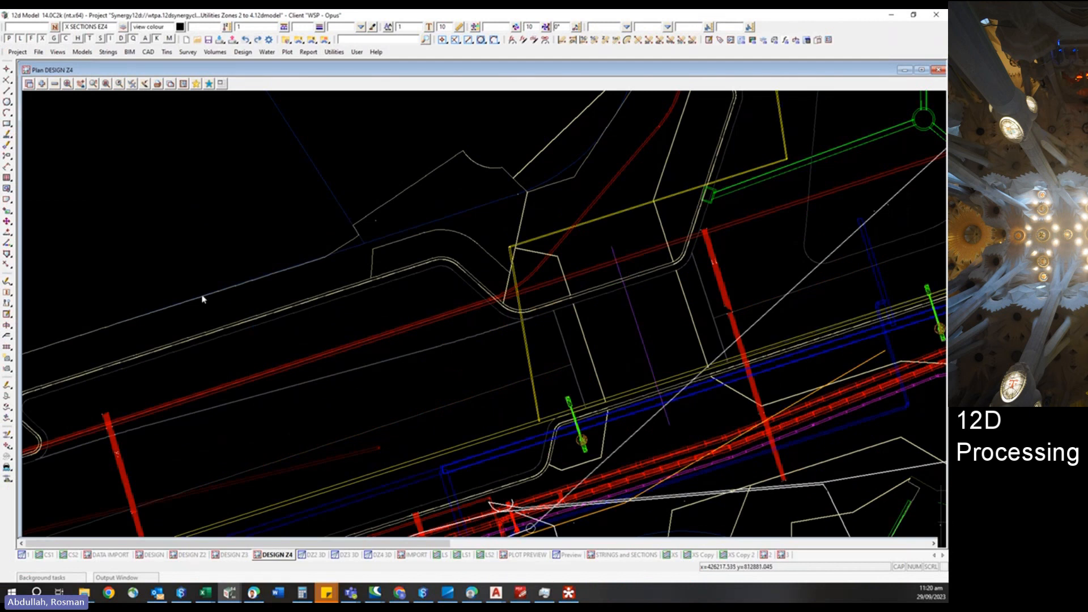
pyautogui.click(181, 593)
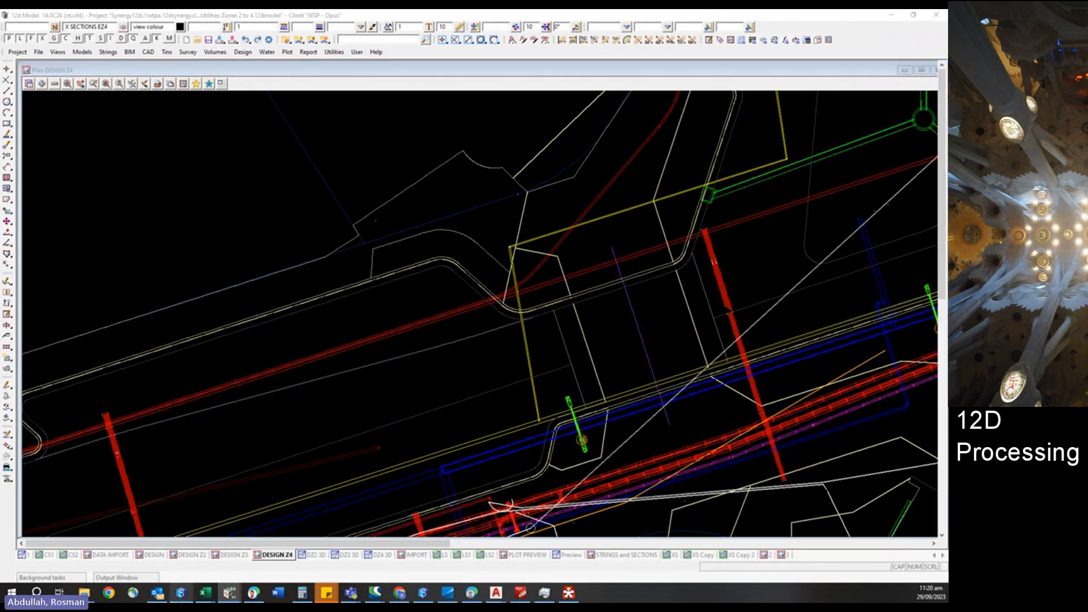
pyautogui.moveTo(627, 9); pyautogui.dragTo(368, 39)
pyautogui.doubleClick(434, 39)
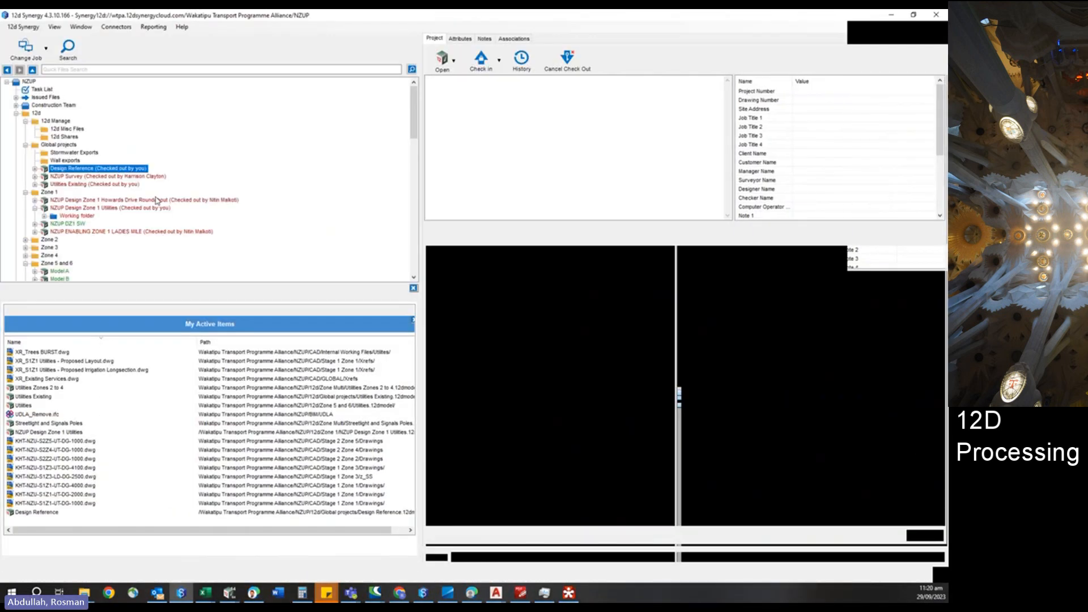
pyautogui.rightClick(46, 357)
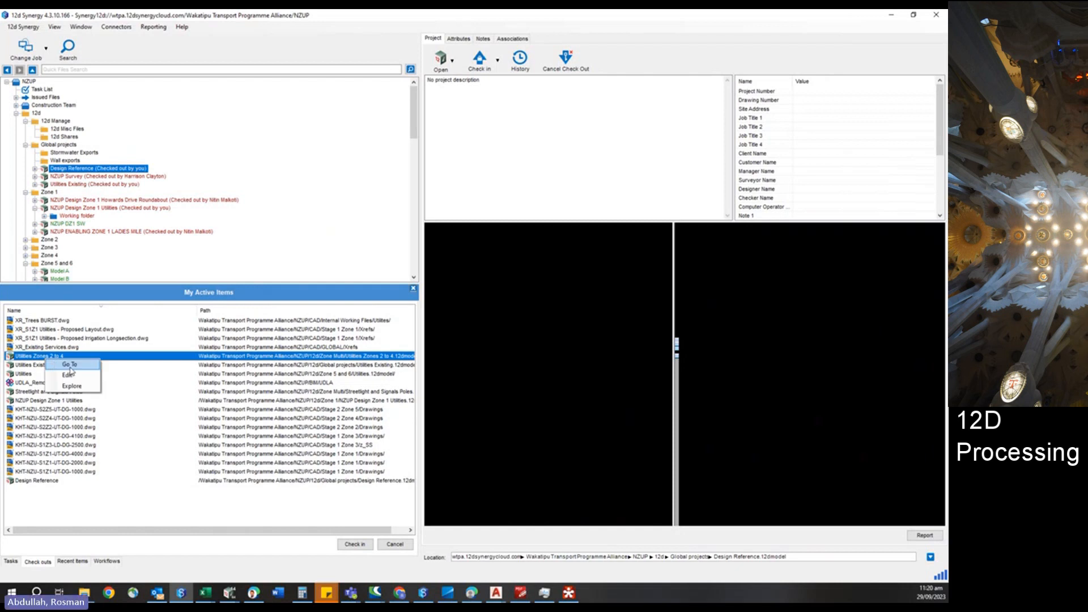
pyautogui.click(69, 365)
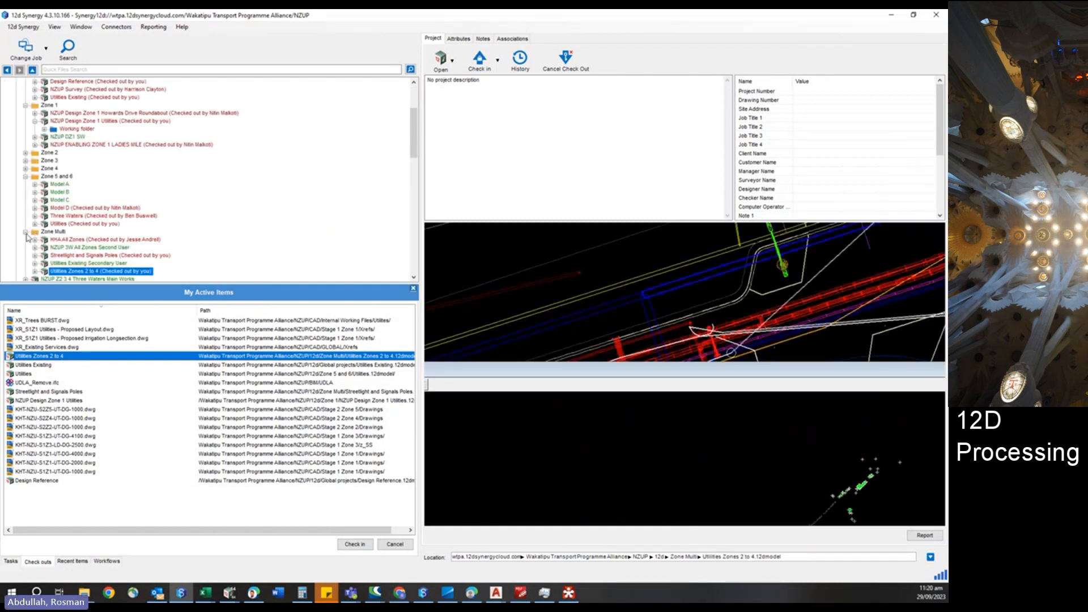
pyautogui.click(25, 231)
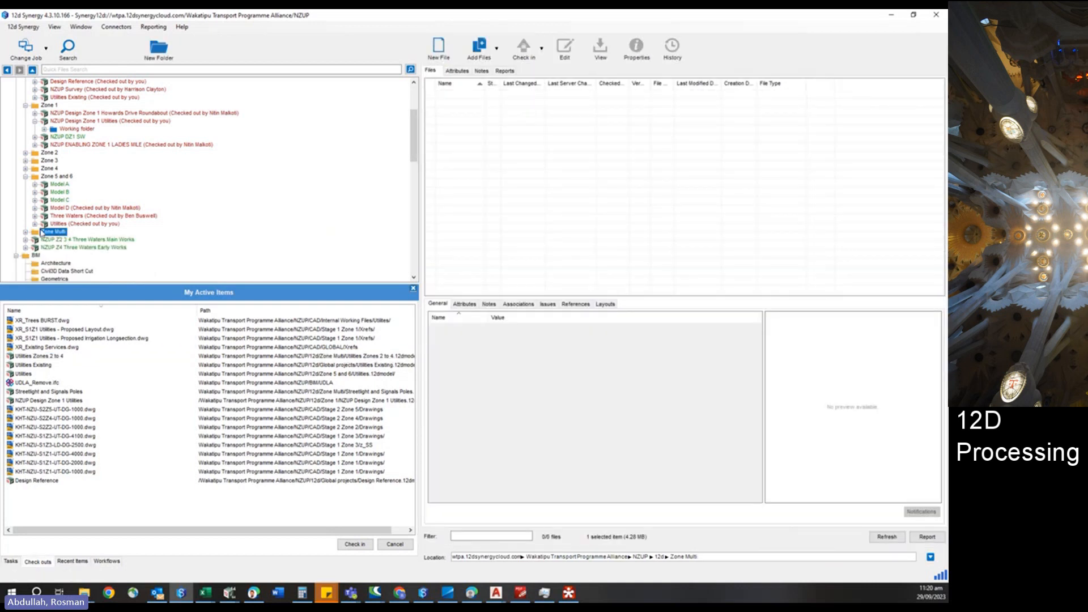
pyautogui.scroll(3, 41, 221)
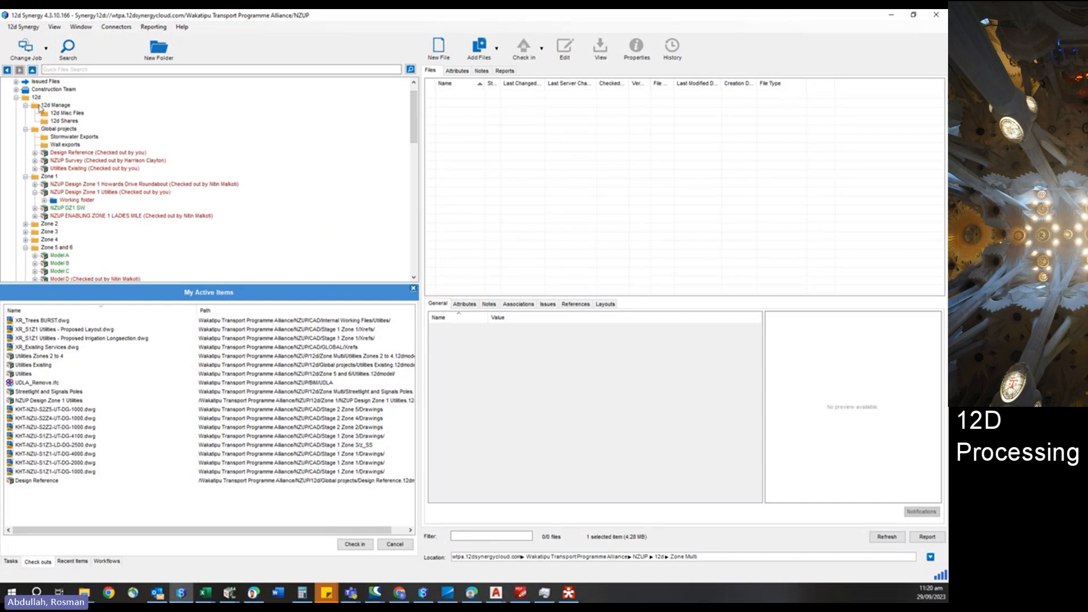
# Switch to the Utilities Zones 2 to 4 project and inquire the tree strings in the DESIGN Z3 plan view.
pyautogui.click(891, 15)
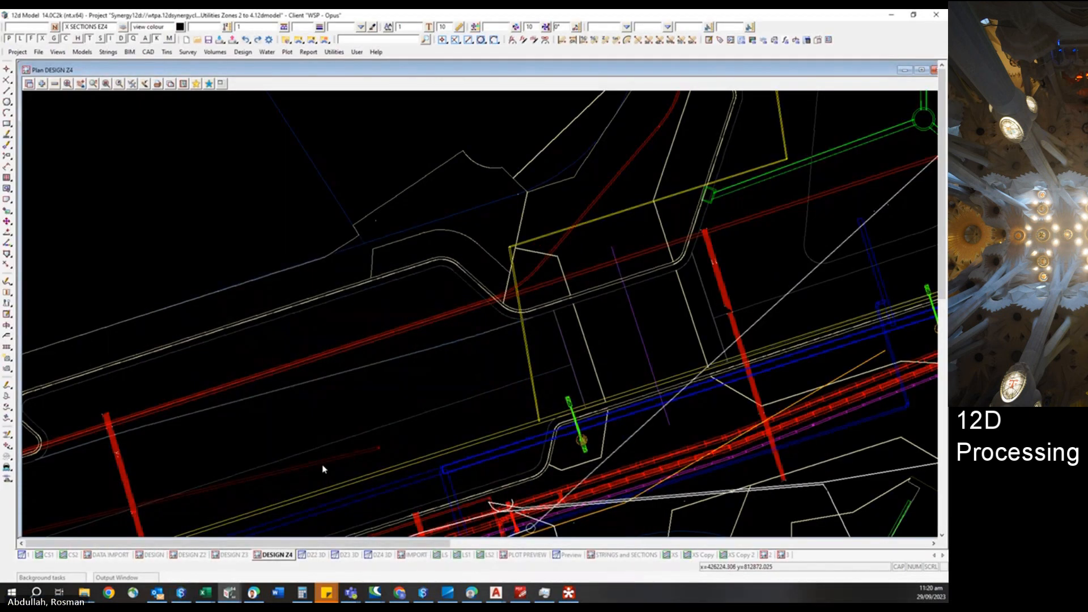
pyautogui.click(231, 555)
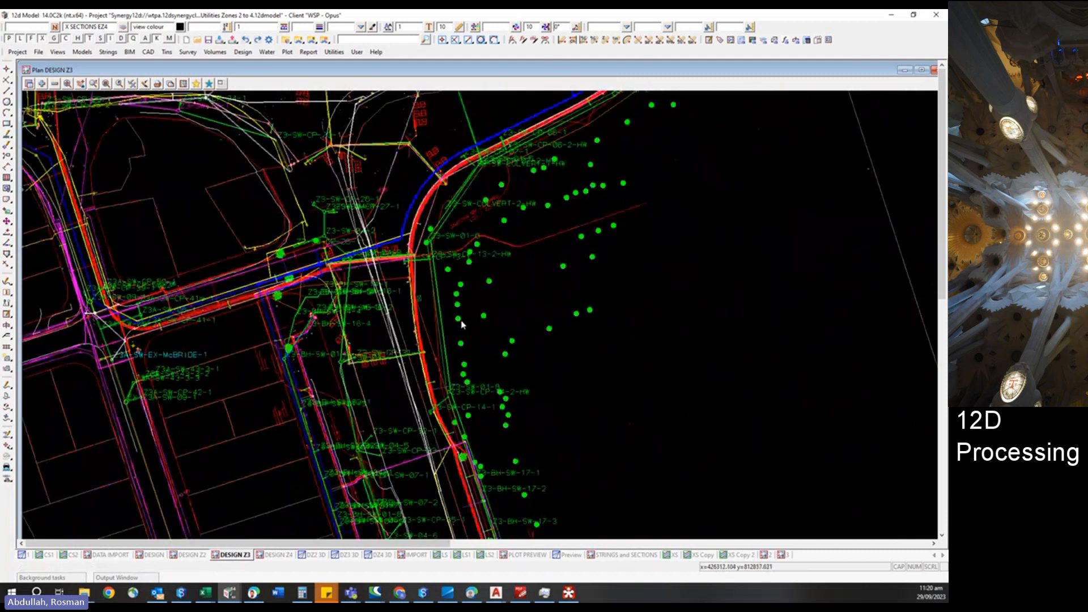
pyautogui.press('F2')
pyautogui.click(461, 321)
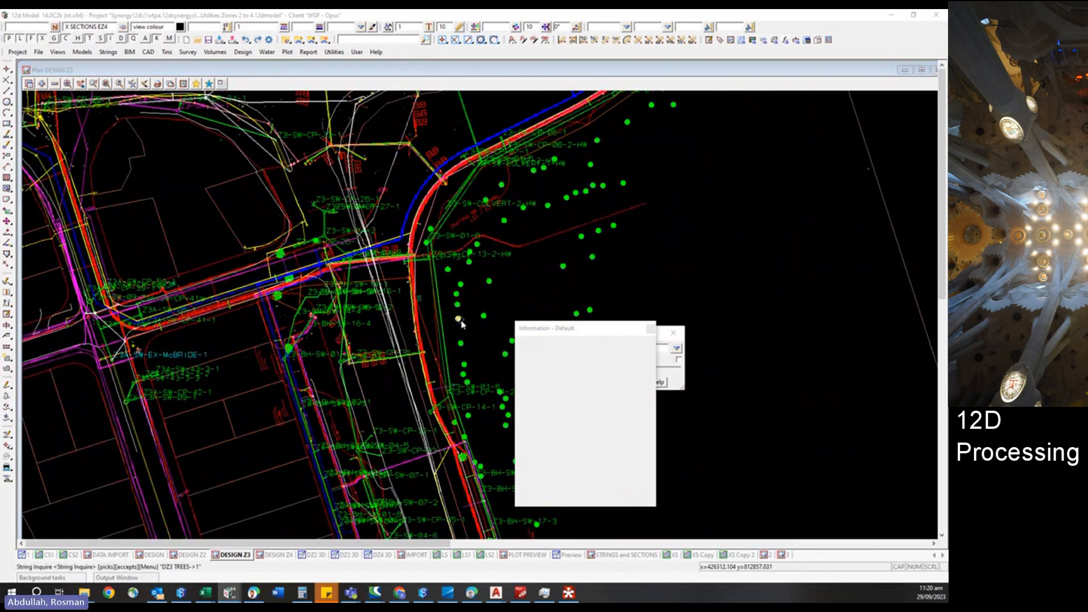
pyautogui.scroll(4, 272, 245)
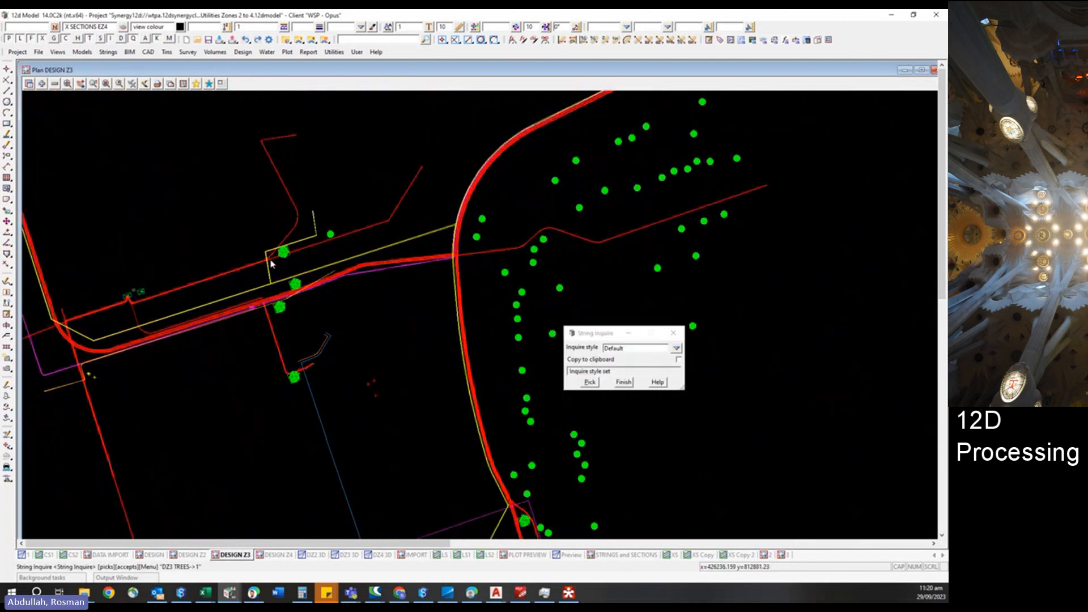
pyautogui.scroll(2, 272, 245)
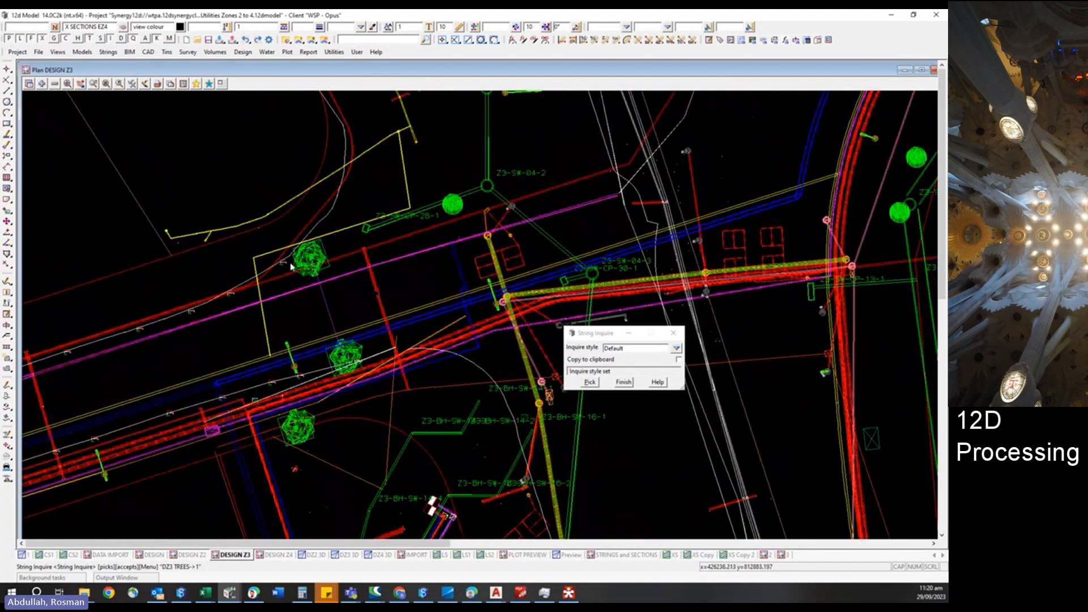
pyautogui.click(321, 261)
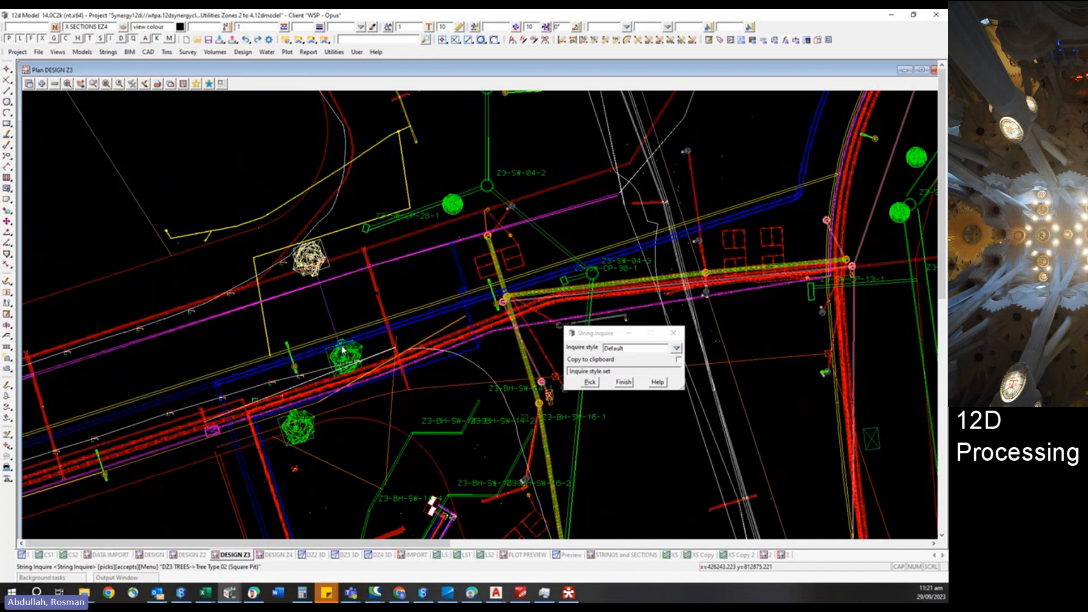
pyautogui.scroll(2, 345, 355)
pyautogui.scroll(2, 346, 357)
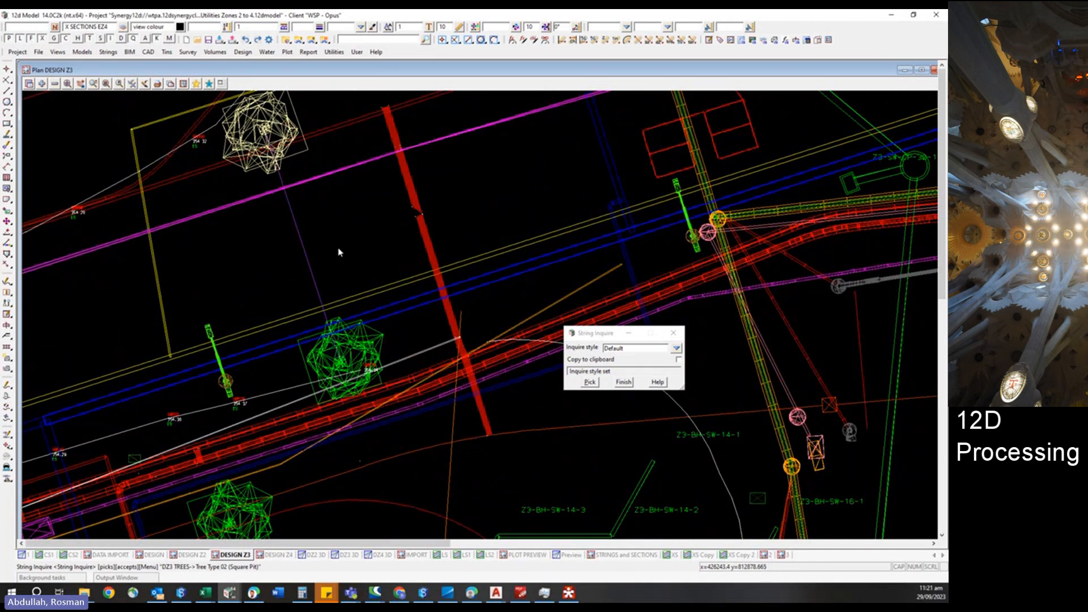
pyautogui.click(338, 249)
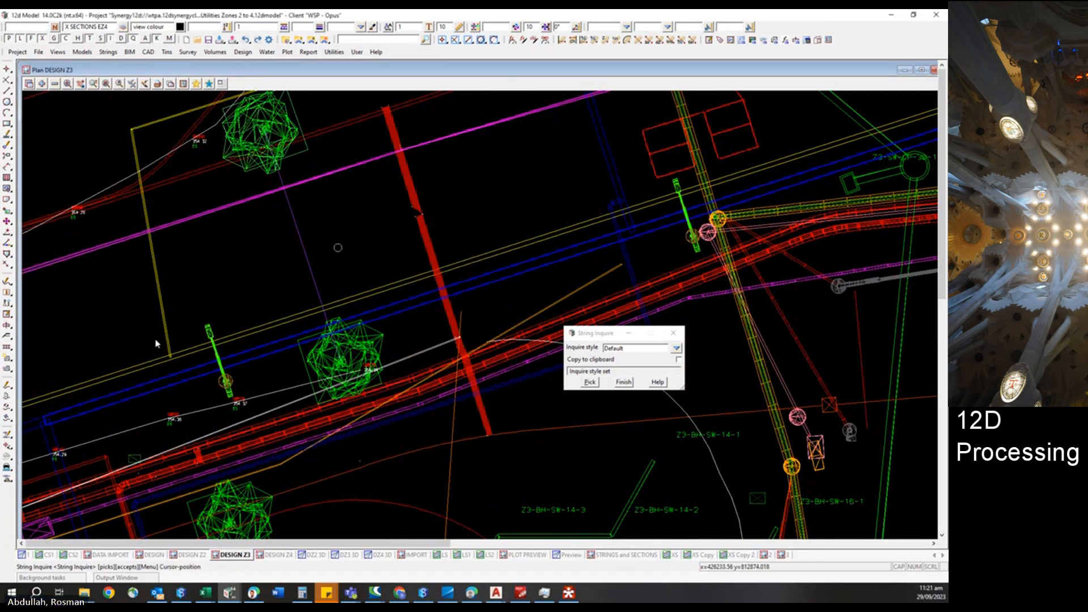
pyautogui.scroll(-1, 224, 220)
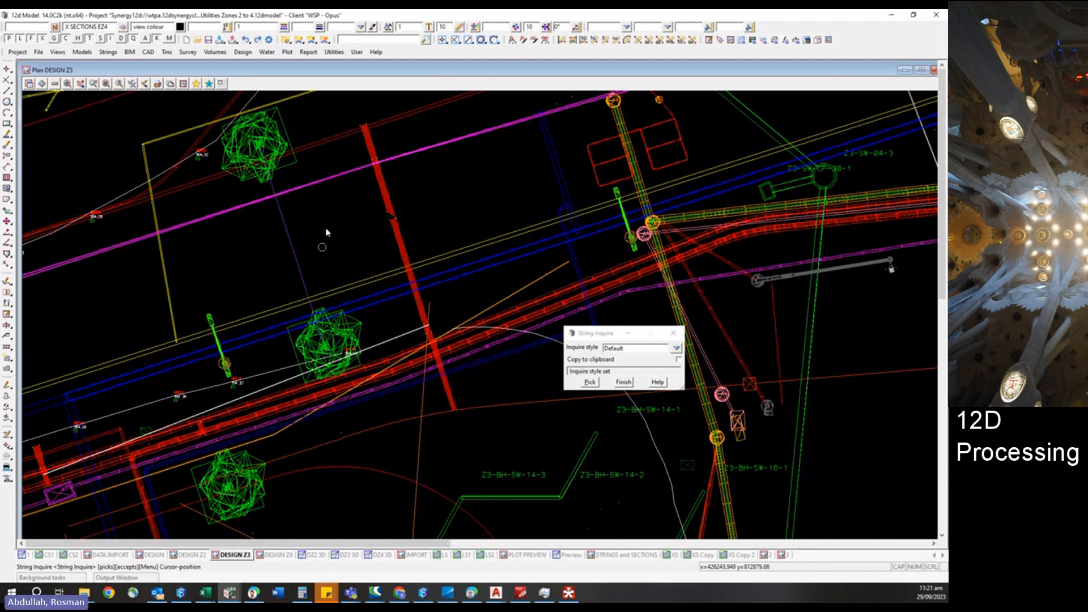
pyautogui.scroll(-1, 194, 306)
pyautogui.scroll(-1, 195, 306)
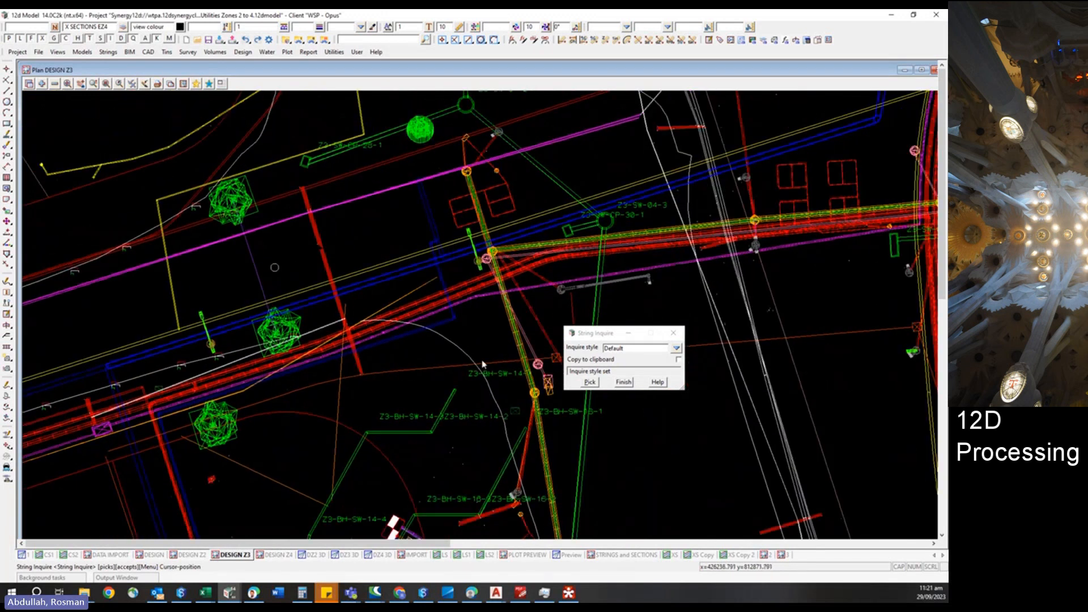
pyautogui.click(629, 337)
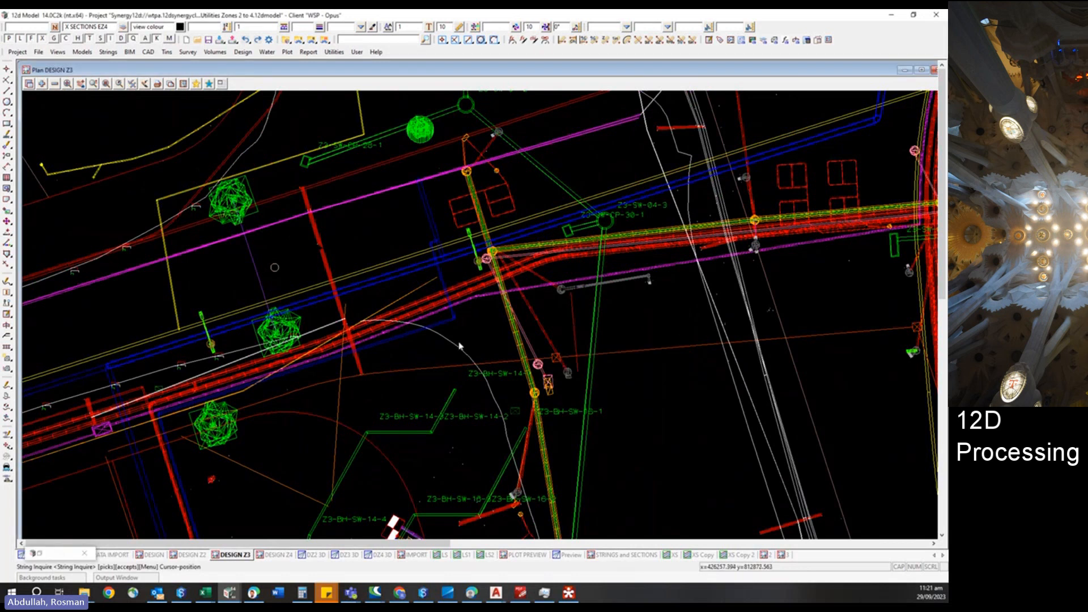
pyautogui.scroll(-2, 247, 292)
pyautogui.scroll(-1, 247, 292)
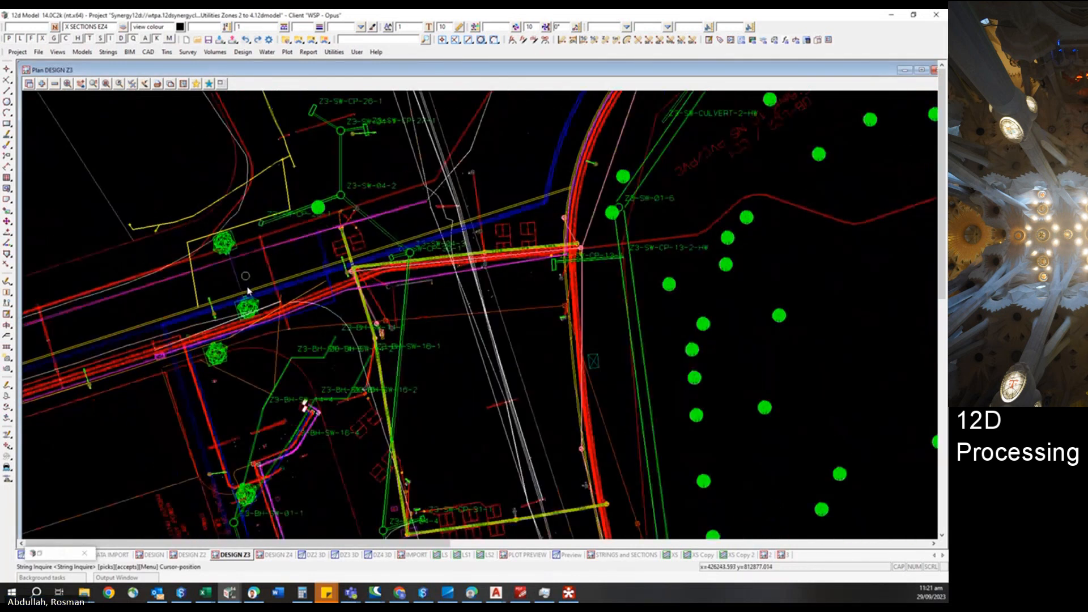
# Open the NZUP Proposed Trees Z2-4.chain for editing and preview its Drape Points command.
pyautogui.click(334, 52)
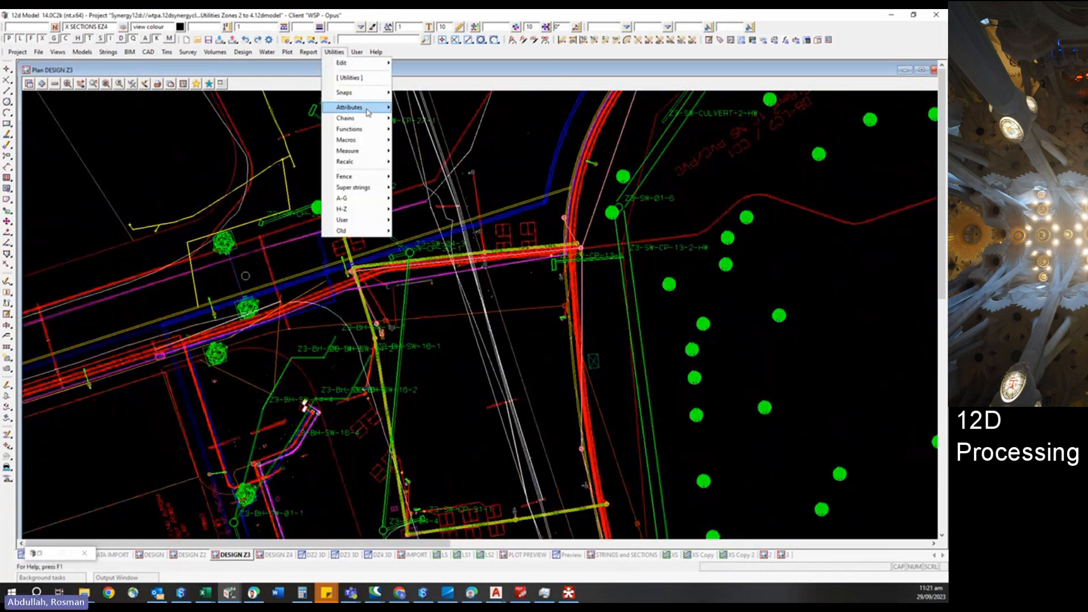
pyautogui.moveTo(381, 120)
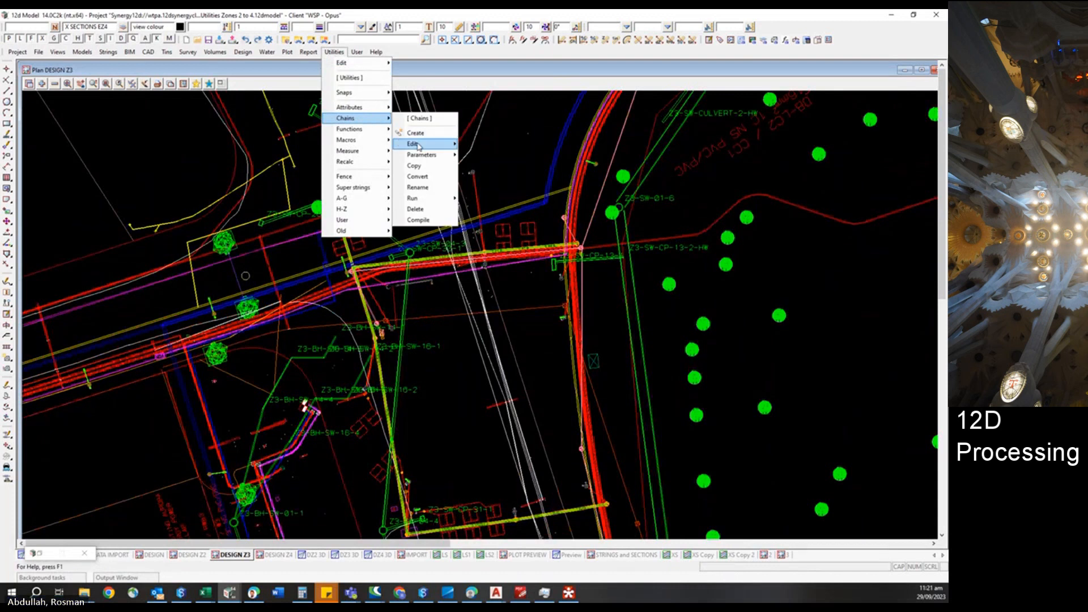
pyautogui.moveTo(419, 146)
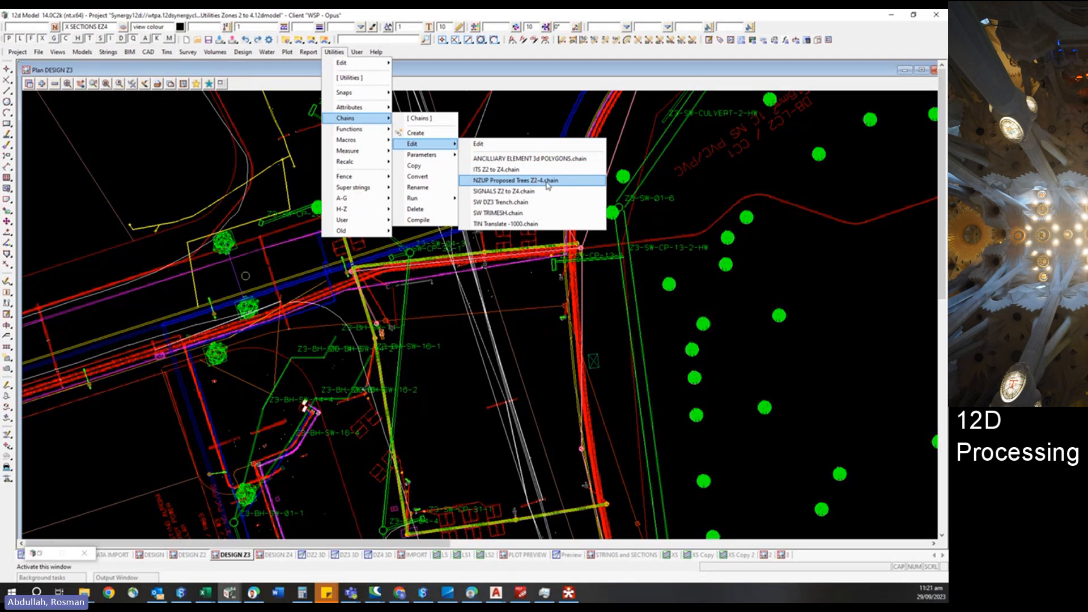
pyautogui.click(547, 182)
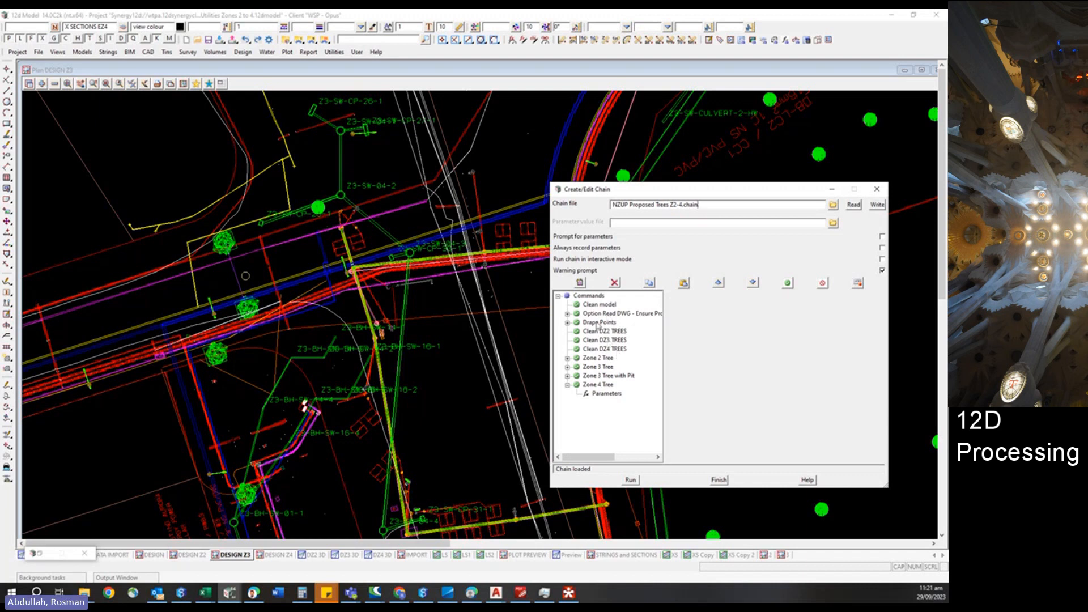
pyautogui.moveTo(651, 191); pyautogui.dragTo(522, 125)
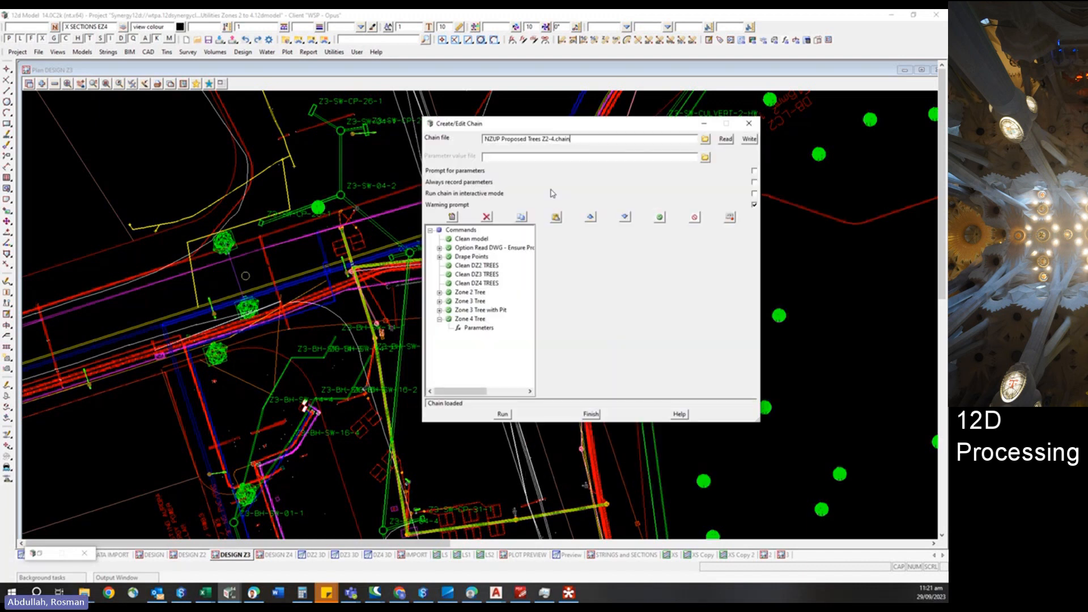
pyautogui.moveTo(759, 422); pyautogui.dragTo(815, 458)
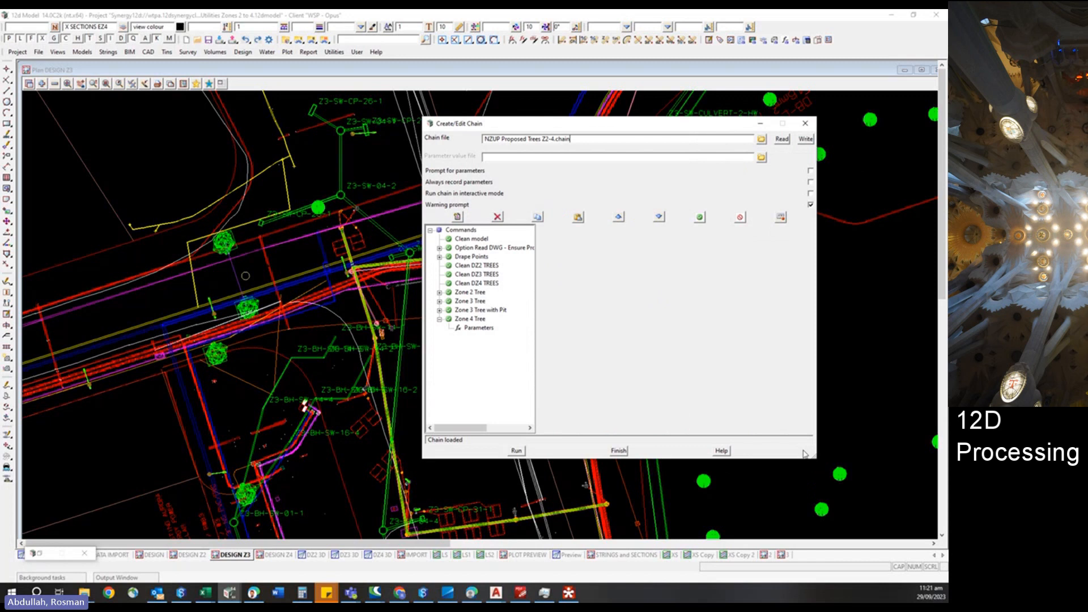
pyautogui.click(471, 256)
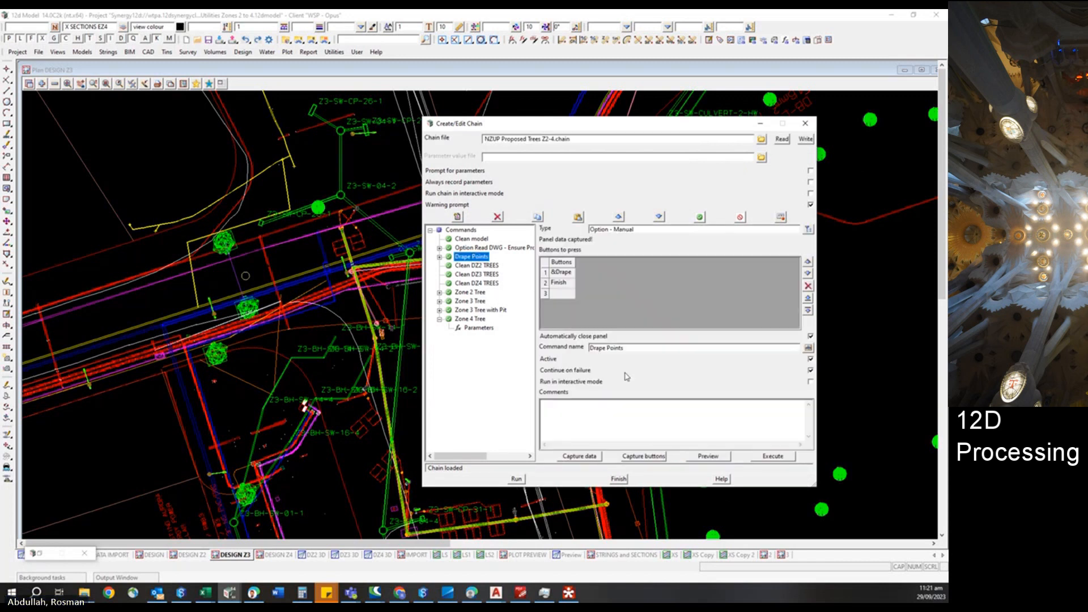
pyautogui.click(708, 456)
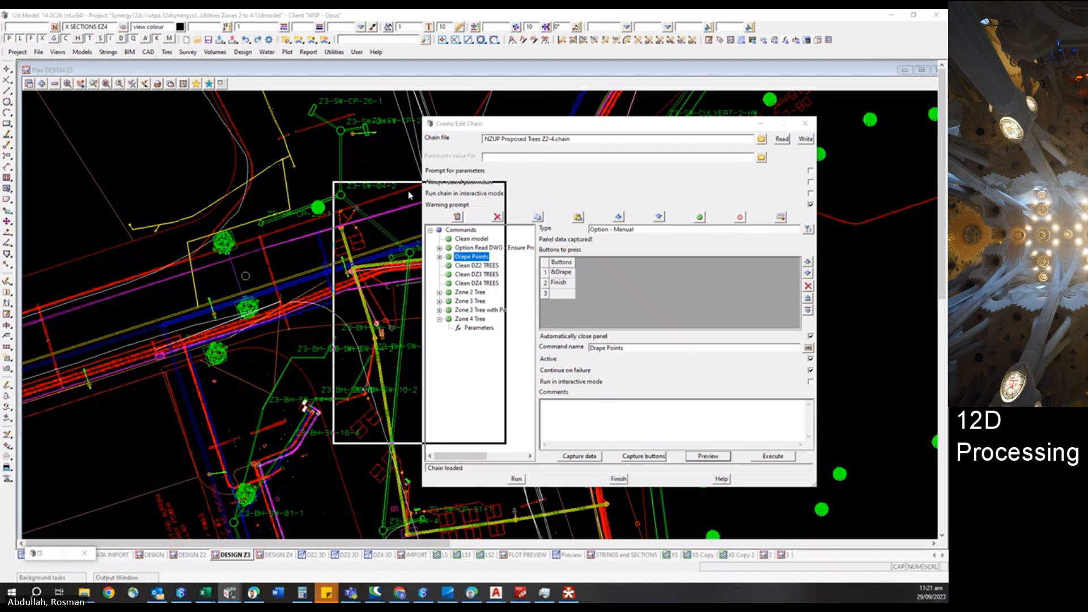
pyautogui.click(367, 189)
pyautogui.moveTo(403, 308); pyautogui.dragTo(306, 307)
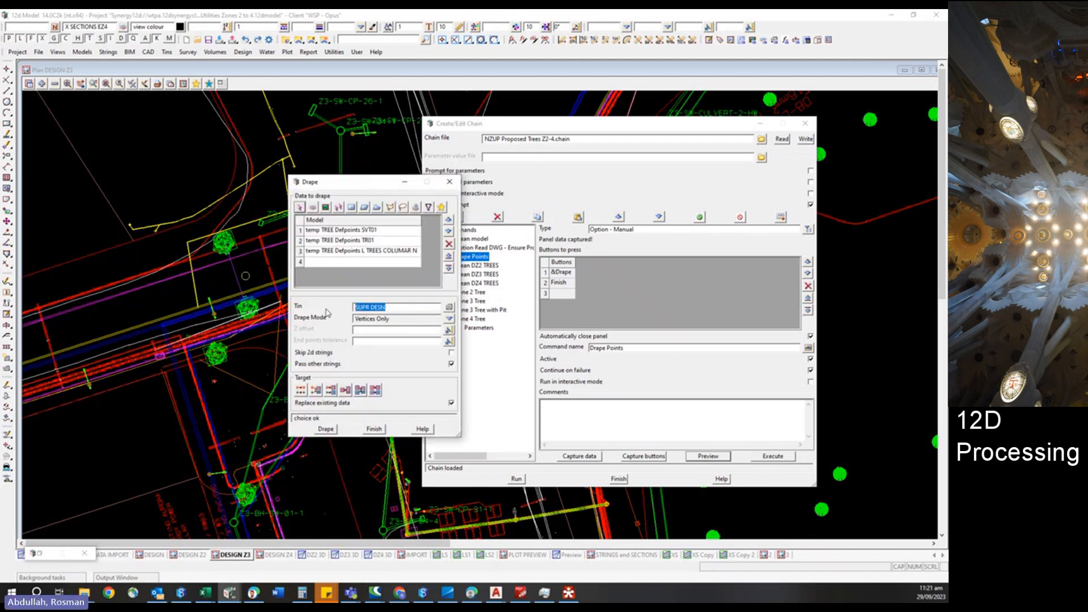
# Edit the SUPR DESN super tin and update it.
pyautogui.click(168, 52)
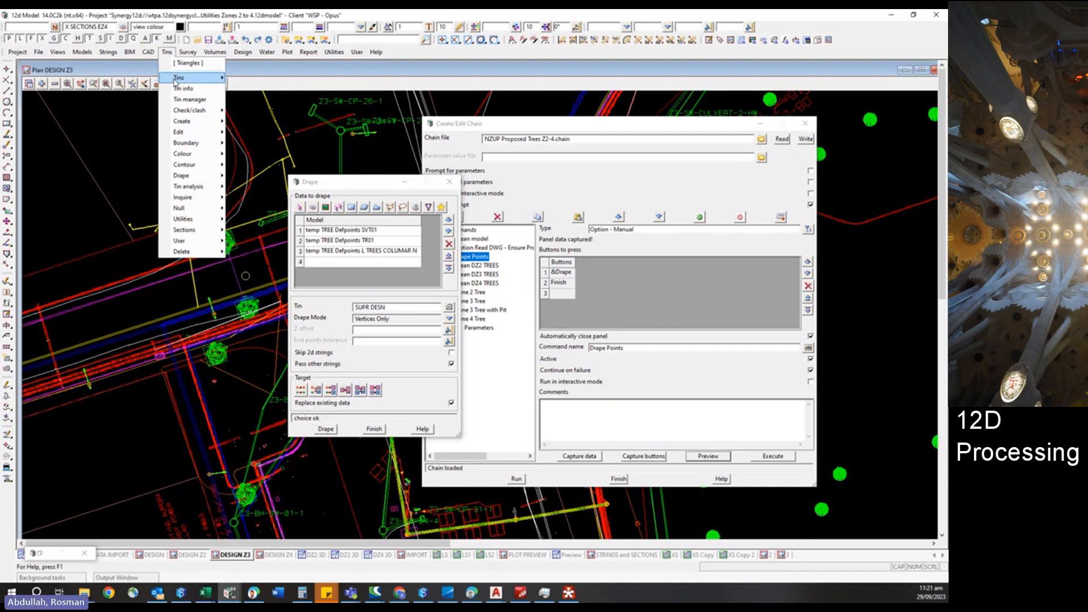
pyautogui.moveTo(193, 135)
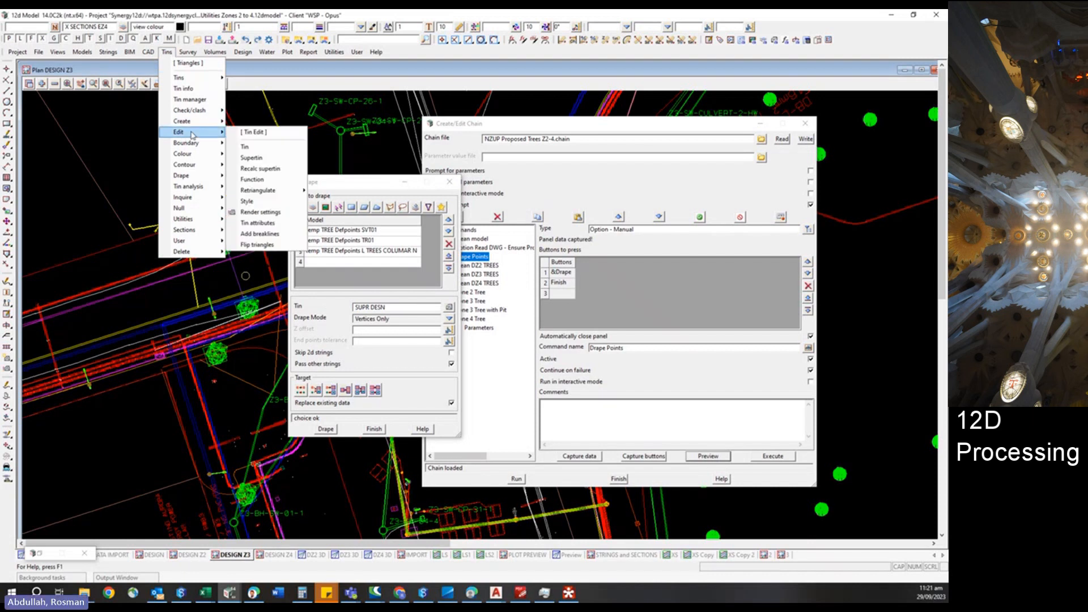
pyautogui.click(251, 157)
pyautogui.moveTo(125, 122); pyautogui.dragTo(90, 106)
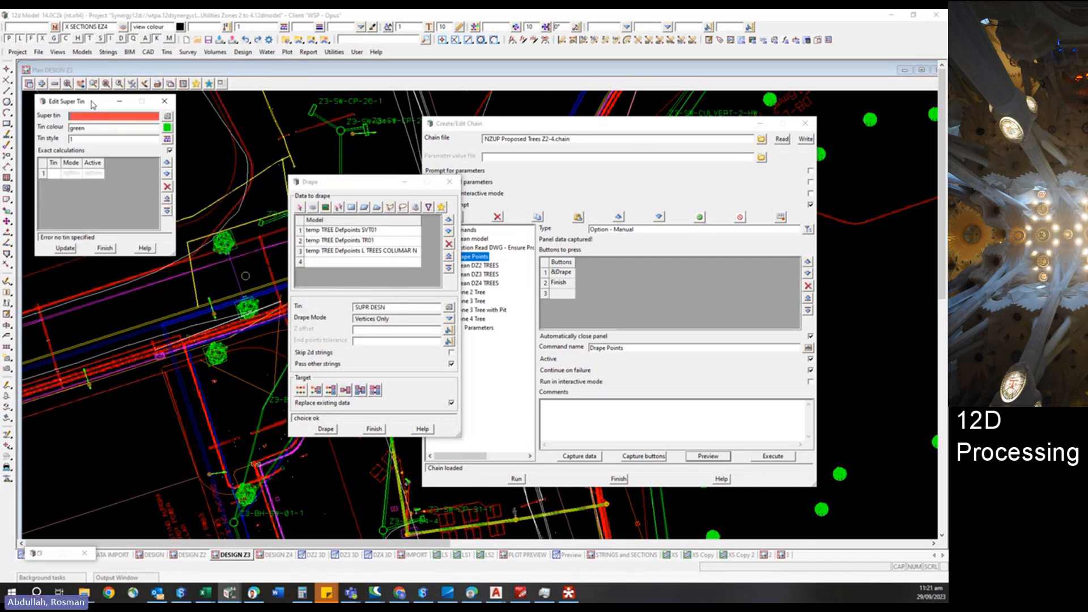
pyautogui.click(195, 151)
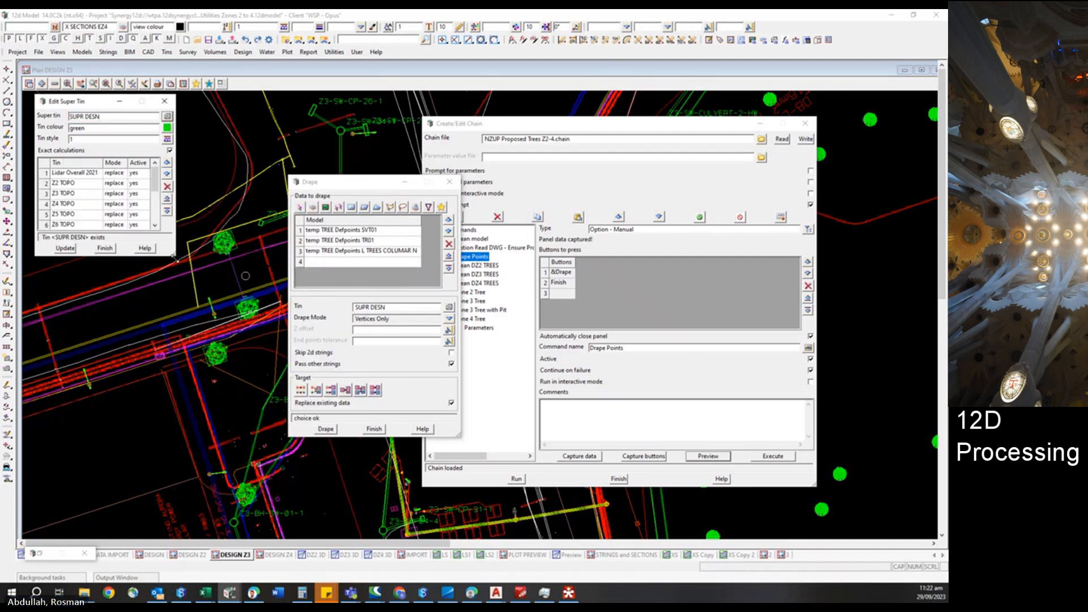
pyautogui.moveTo(175, 258); pyautogui.dragTo(271, 457)
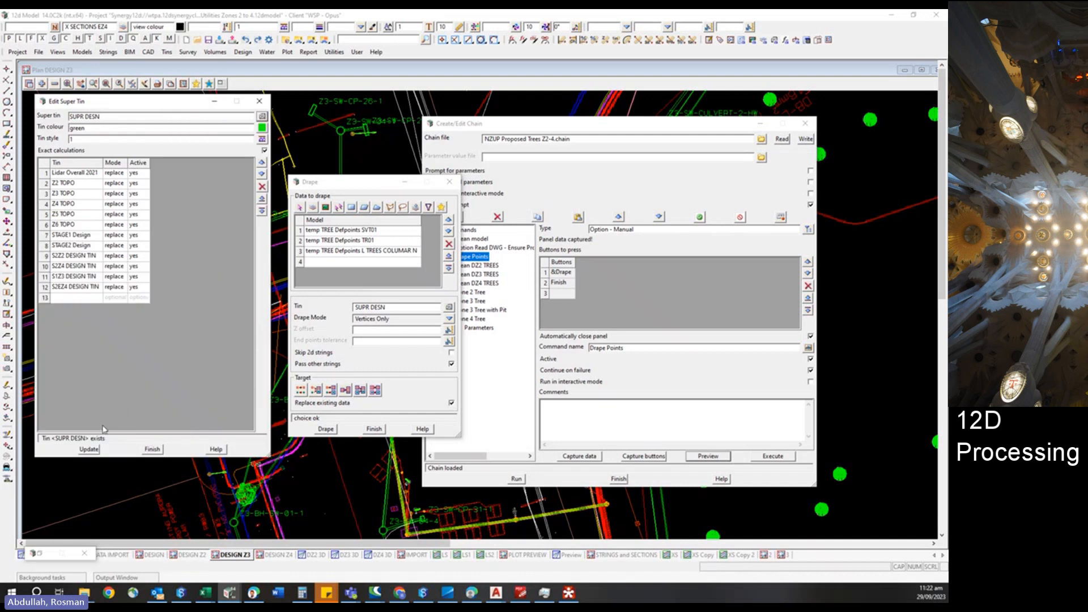
pyautogui.click(89, 448)
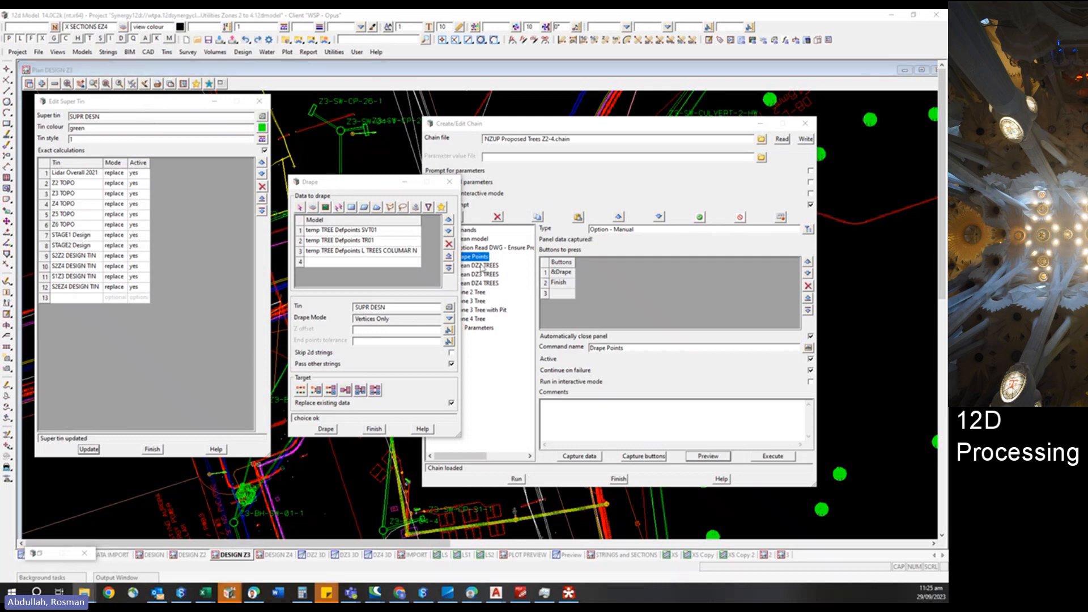
pyautogui.moveTo(553, 129); pyautogui.dragTo(615, 111)
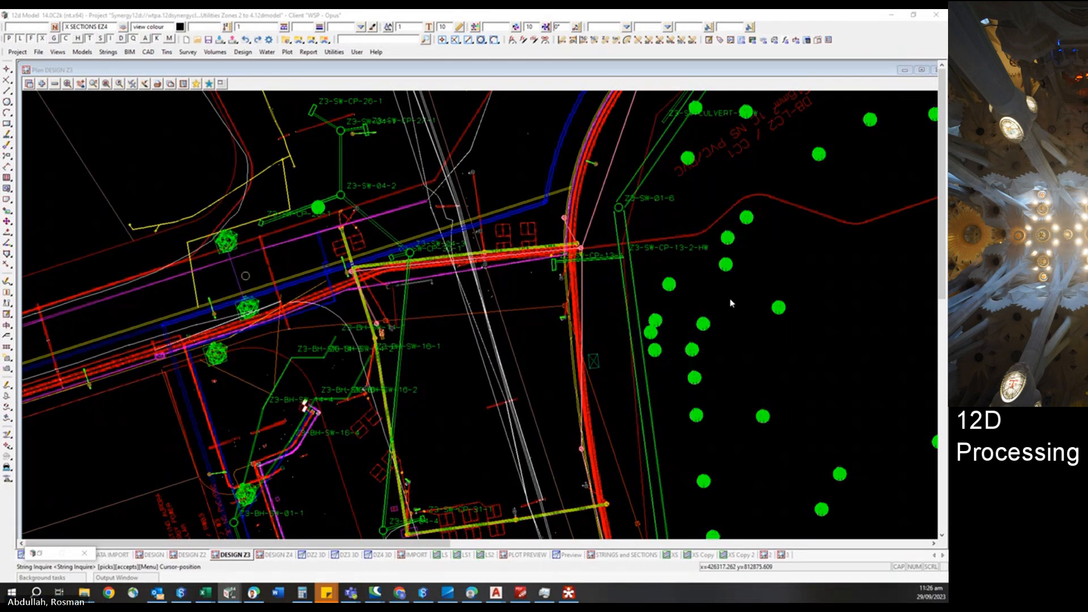
pyautogui.click(535, 355)
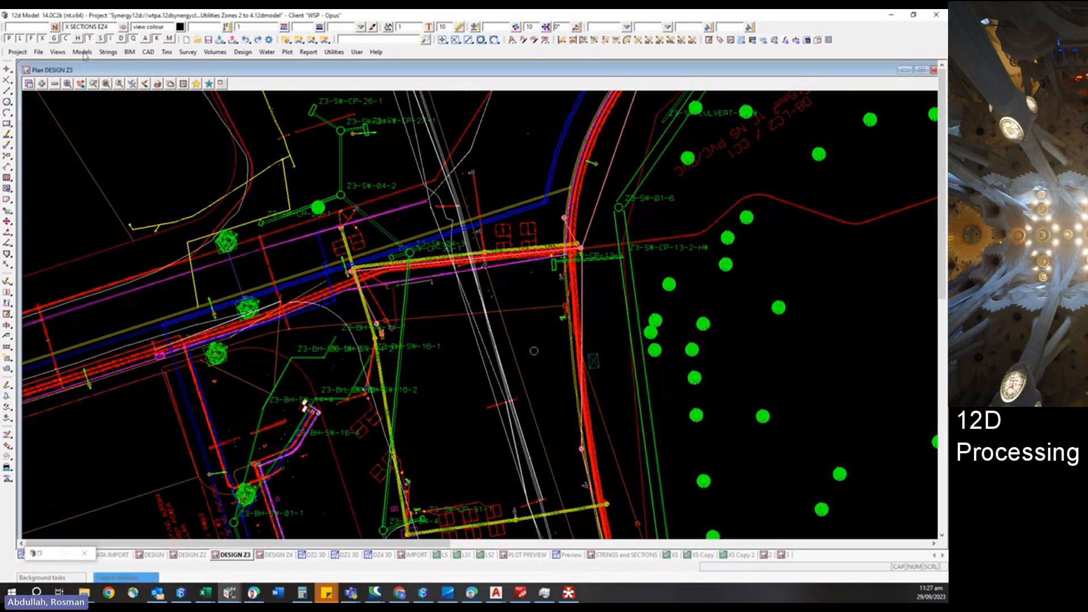
# Open a new Perspective OpenGL view and add the DZ2, DZ3 and DZ4 TREES models to it.
pyautogui.click(58, 51)
pyautogui.moveTo(60, 63)
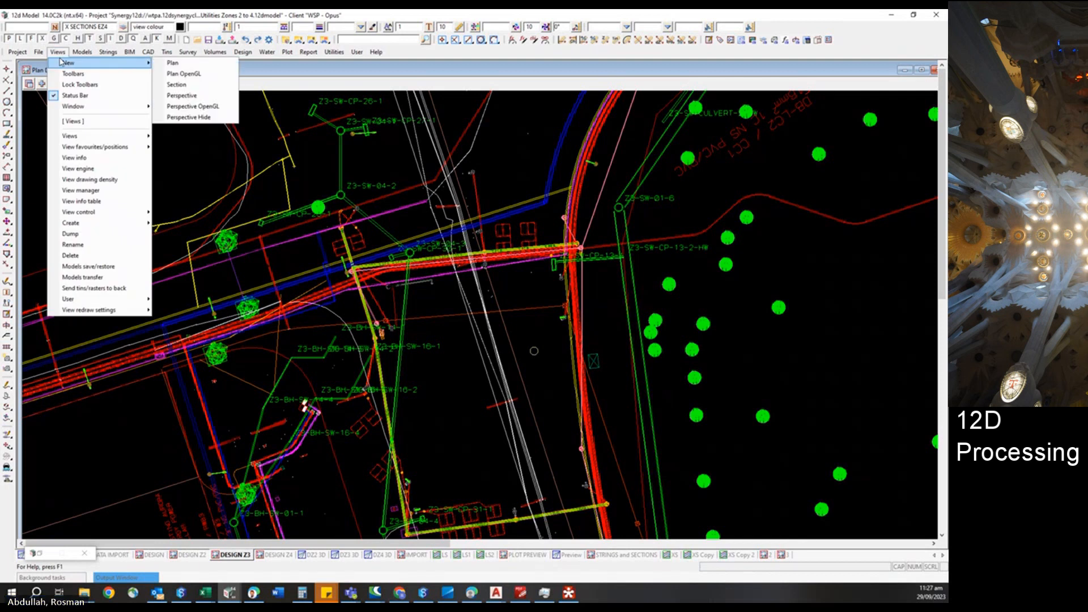
pyautogui.click(220, 110)
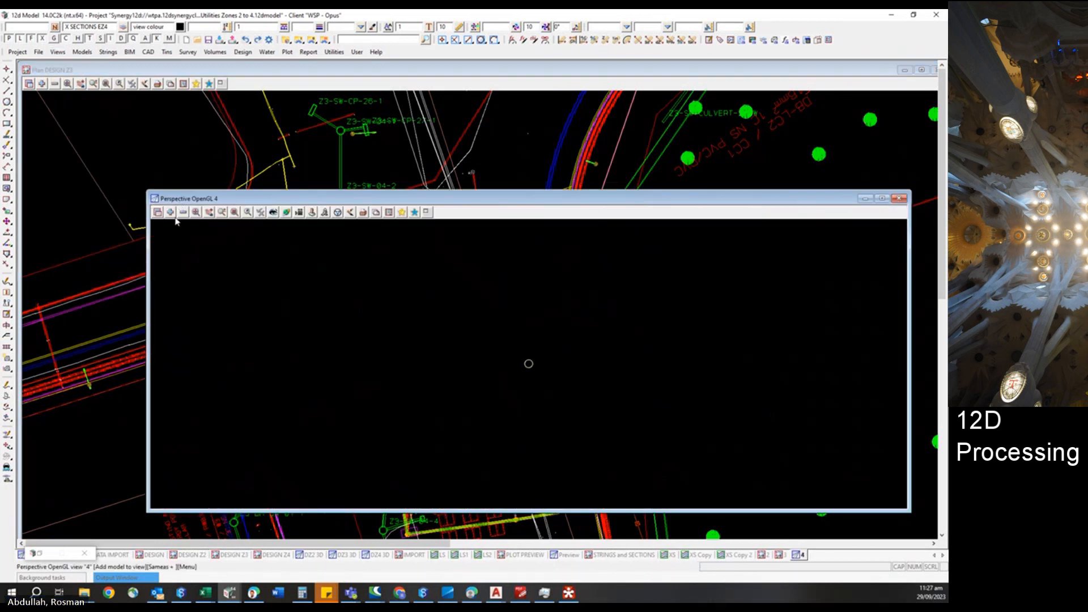
pyautogui.click(170, 212)
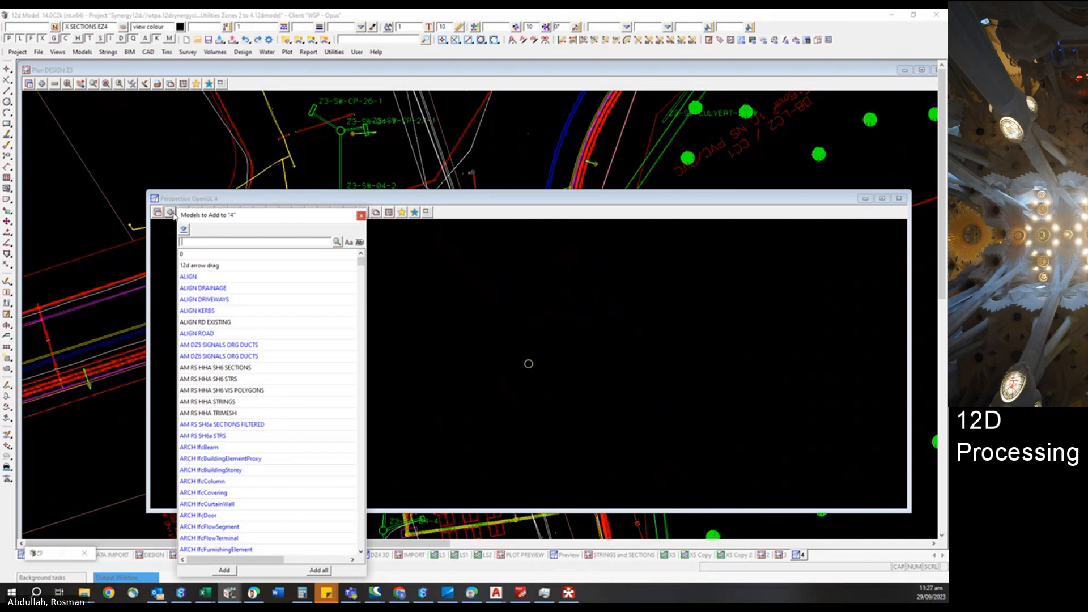
pyautogui.write('trees')
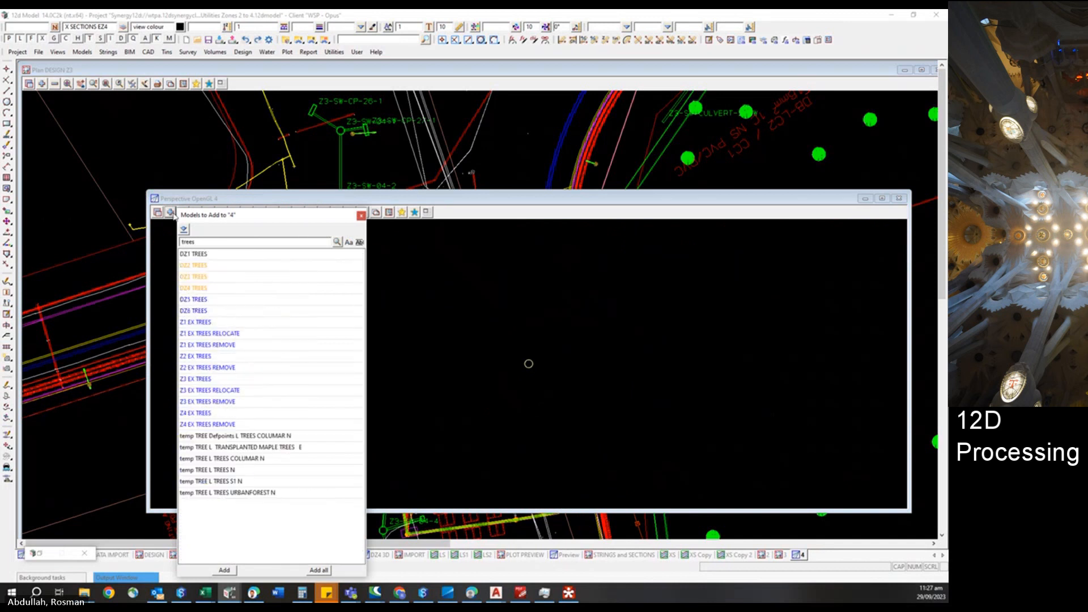
pyautogui.moveTo(176, 274); pyautogui.dragTo(188, 289)
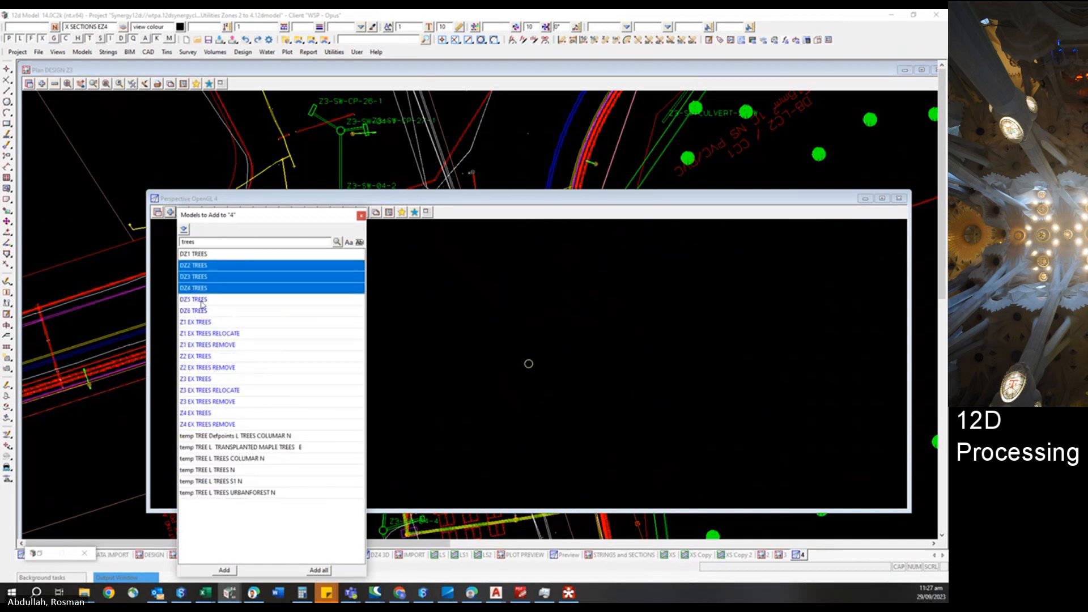
pyautogui.click(236, 570)
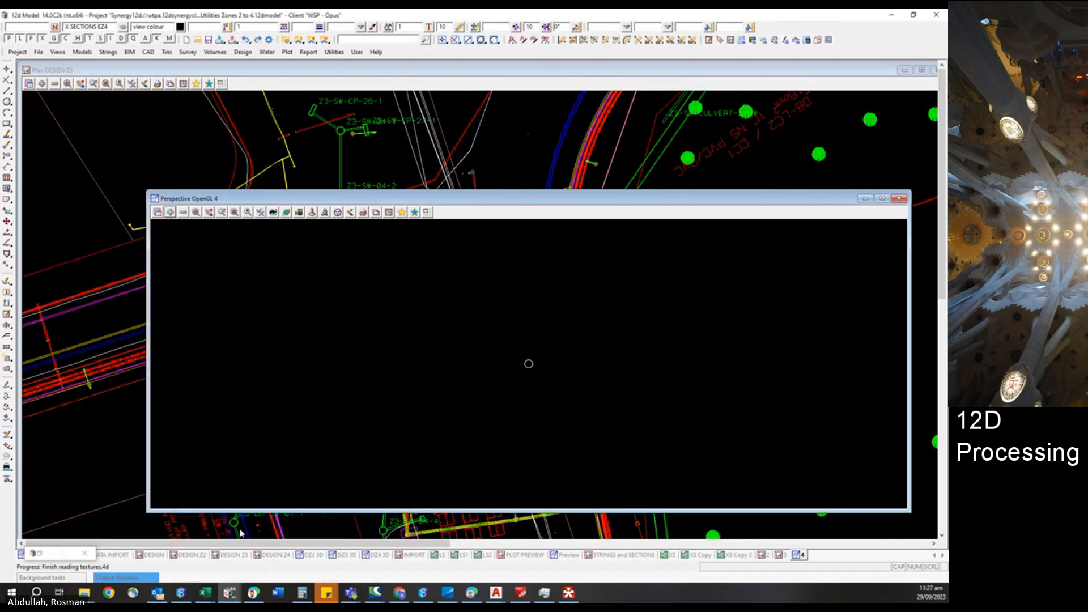
# Maximize the perspective view and zoom in and out to inspect the proposed trees in 3D.
pyautogui.doubleClick(469, 198)
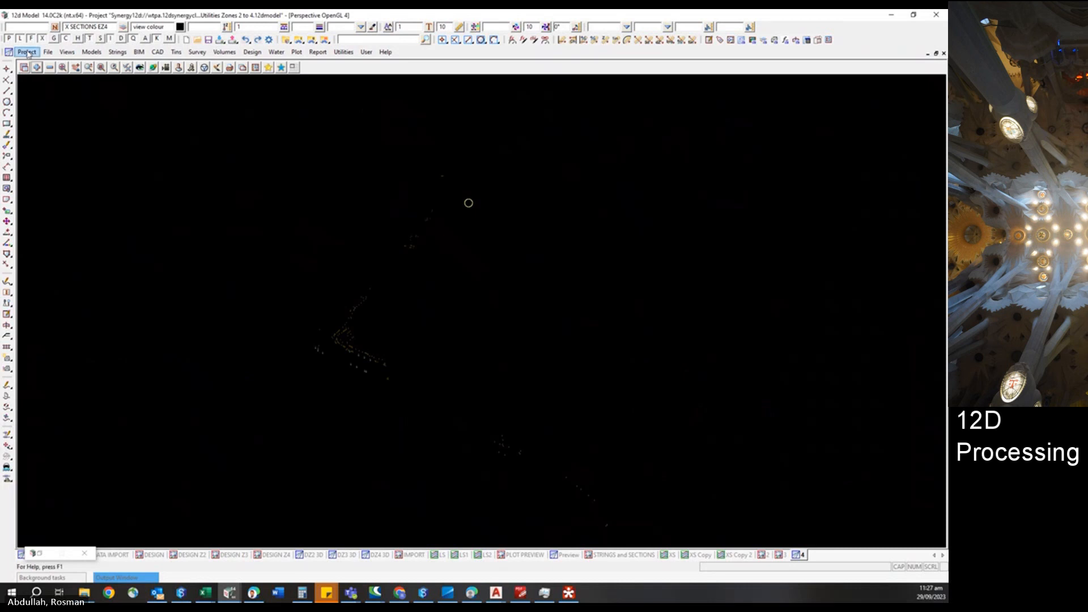
pyautogui.scroll(5, 606, 527)
pyautogui.scroll(5, 605, 527)
pyautogui.click(318, 306)
pyautogui.scroll(1, 318, 306)
pyautogui.scroll(-5, 321, 221)
pyautogui.scroll(5, 82, 167)
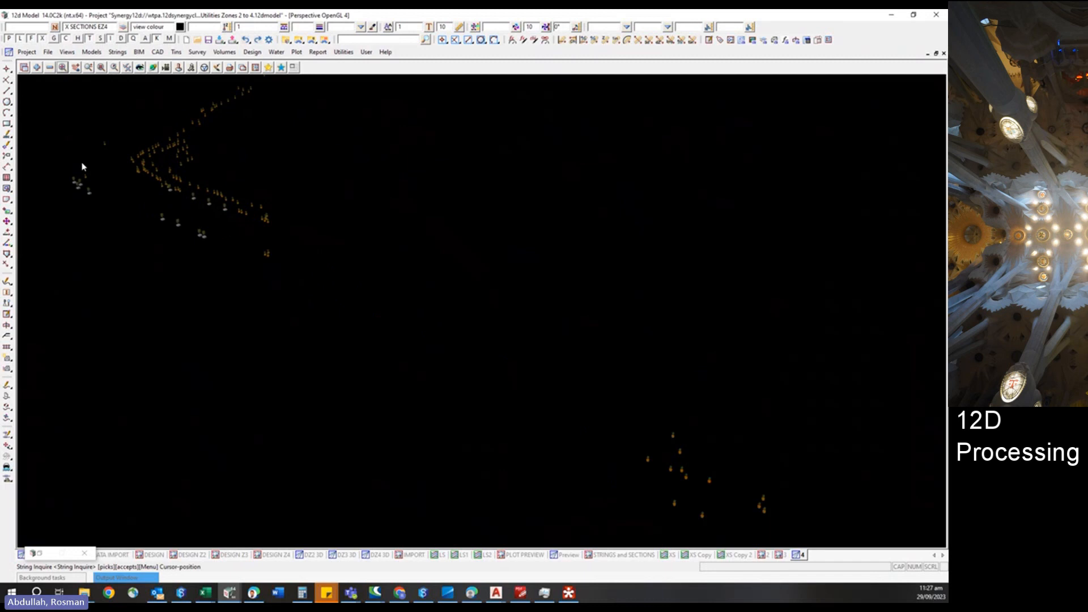
pyautogui.scroll(6, 82, 167)
pyautogui.scroll(4, 68, 237)
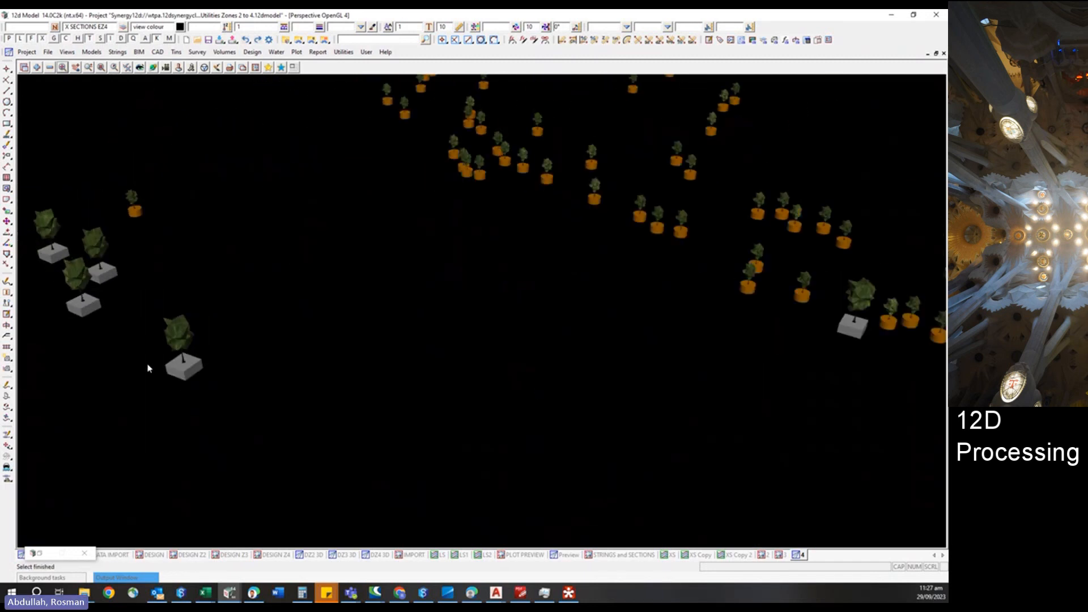
pyautogui.scroll(-8, 147, 369)
pyautogui.scroll(-8, 147, 369)
pyautogui.scroll(-2, 147, 368)
pyautogui.scroll(4, 388, 117)
pyautogui.scroll(-2, 283, 335)
pyautogui.scroll(-5, 282, 335)
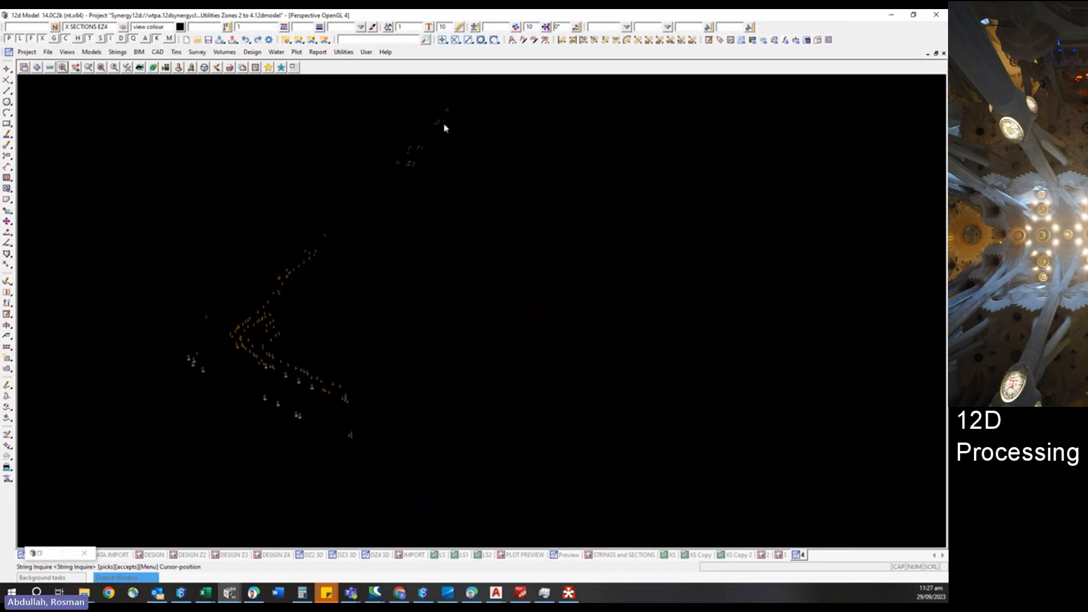
pyautogui.scroll(5, 445, 104)
pyautogui.scroll(4, 451, 105)
pyautogui.scroll(-1, 316, 304)
pyautogui.scroll(-3, 422, 226)
pyautogui.scroll(-2, 450, 127)
pyautogui.scroll(-5, 450, 127)
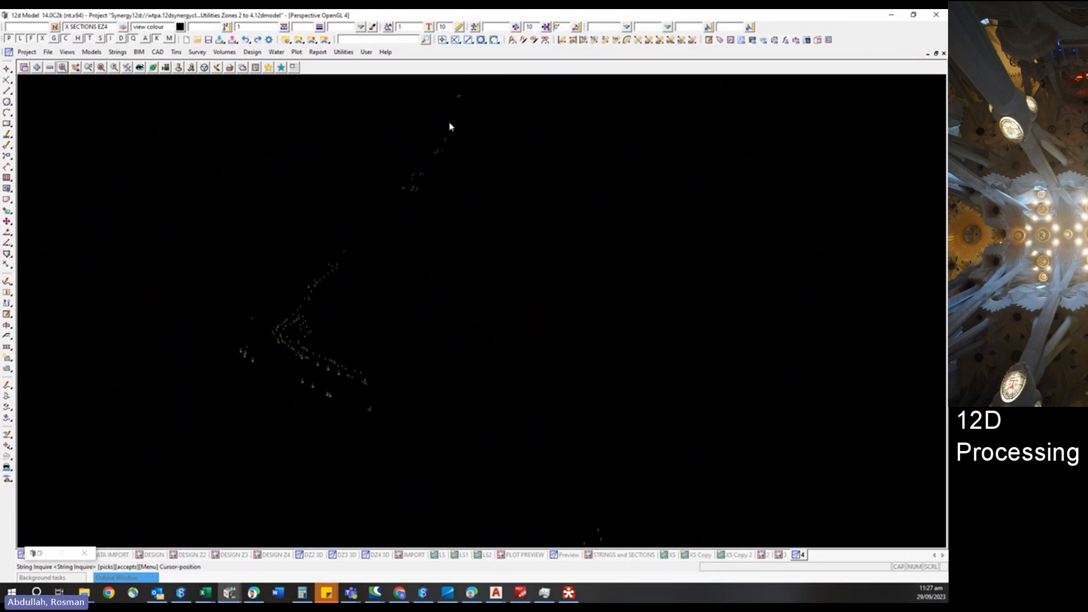
pyautogui.scroll(3, 352, 426)
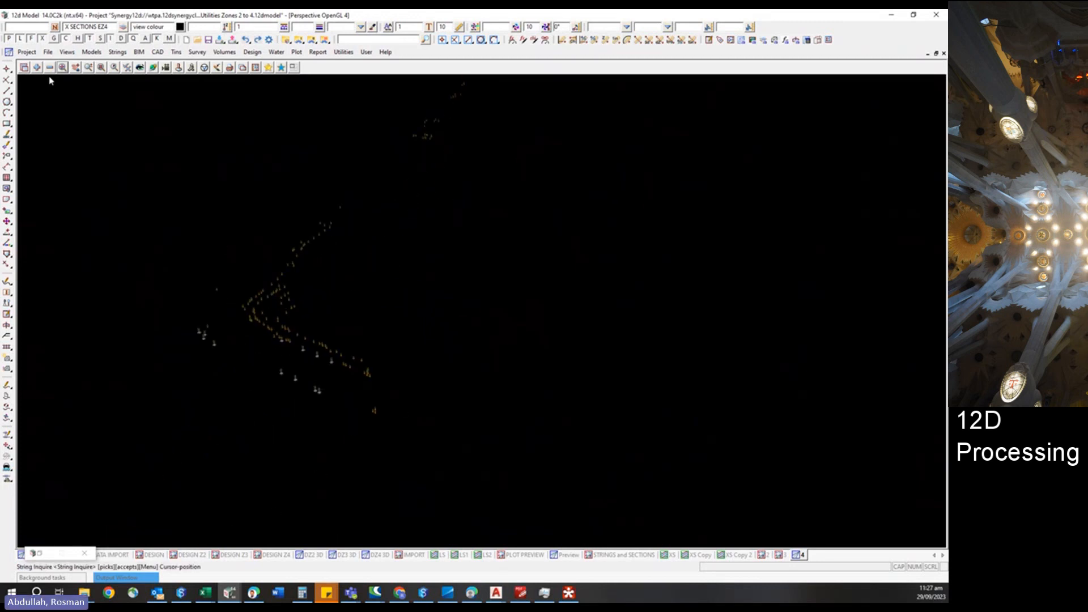
# Check in the project through 12d Synergy, choosing to save the project list.
pyautogui.click(26, 52)
pyautogui.moveTo(64, 113)
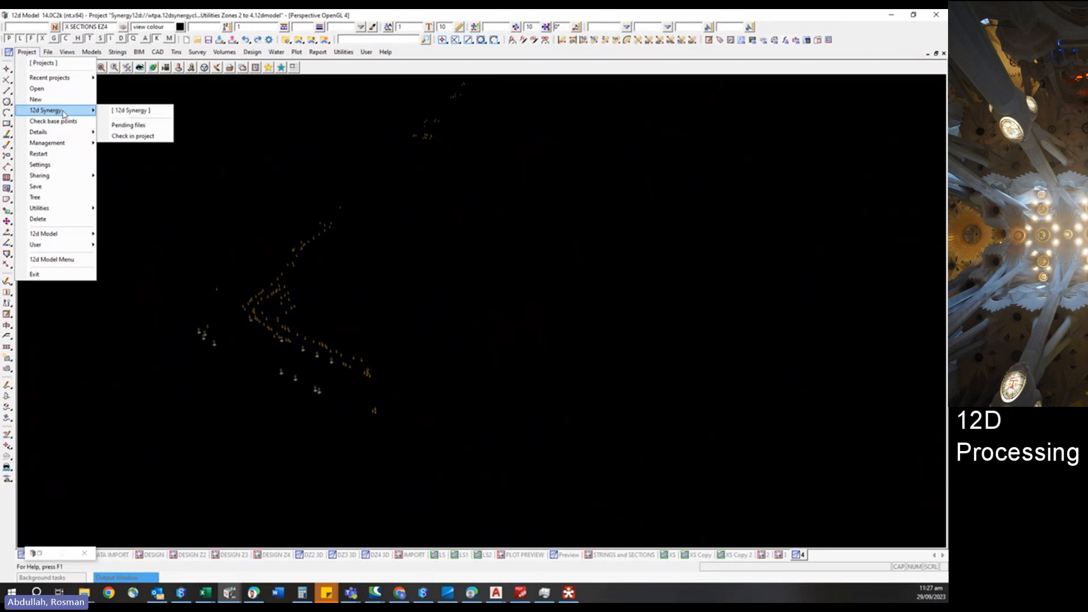
pyautogui.click(132, 136)
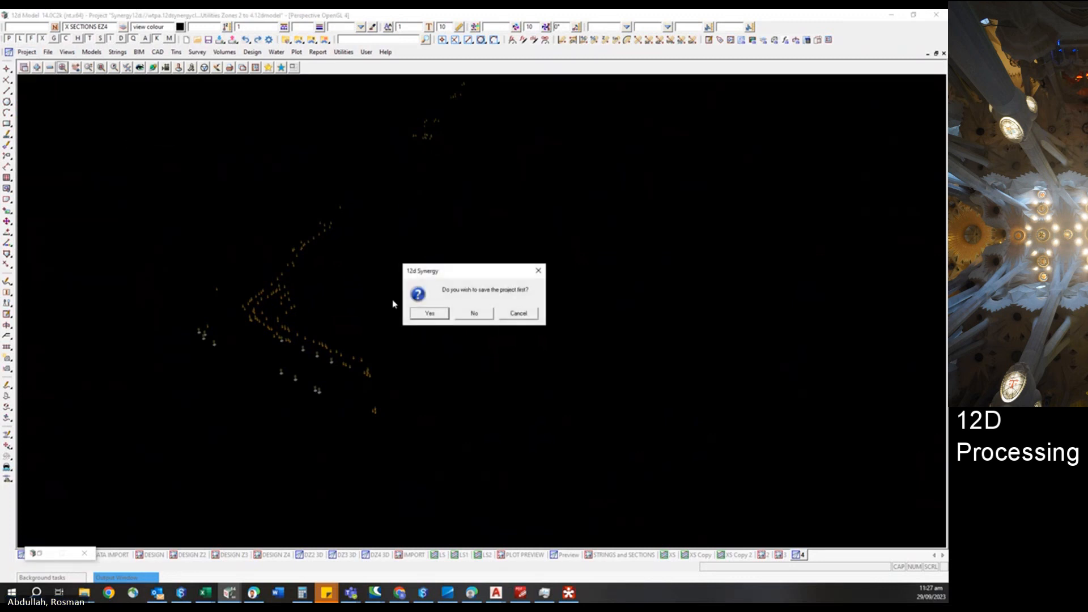
pyautogui.click(428, 313)
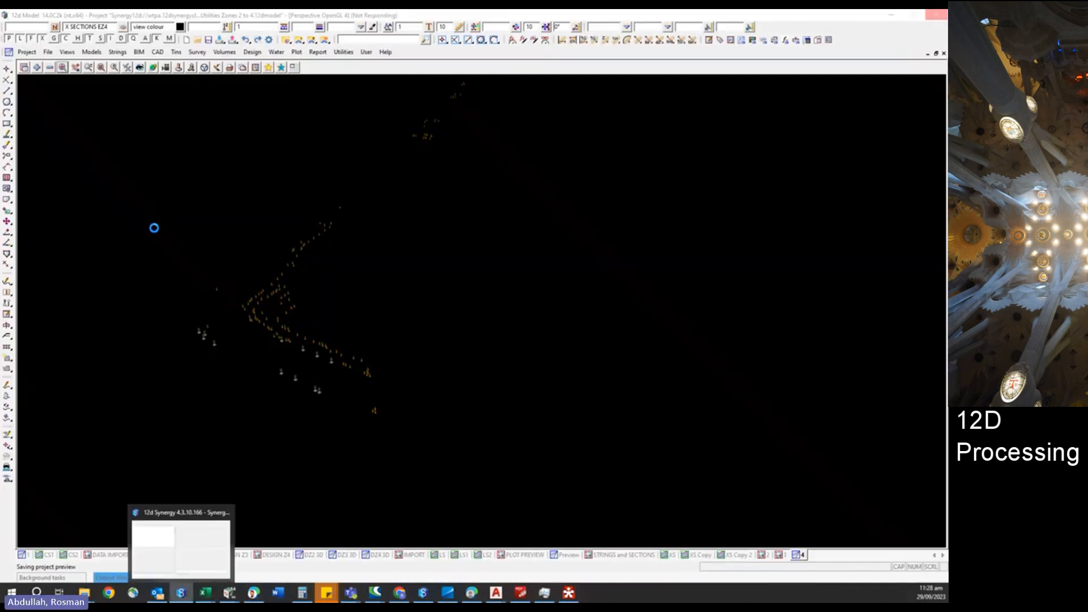
# Switch to 12d Synergy and browse the NZUP Design Zone 1 Utilities, Utilities and Design Reference projects from the active items.
pyautogui.click(180, 595)
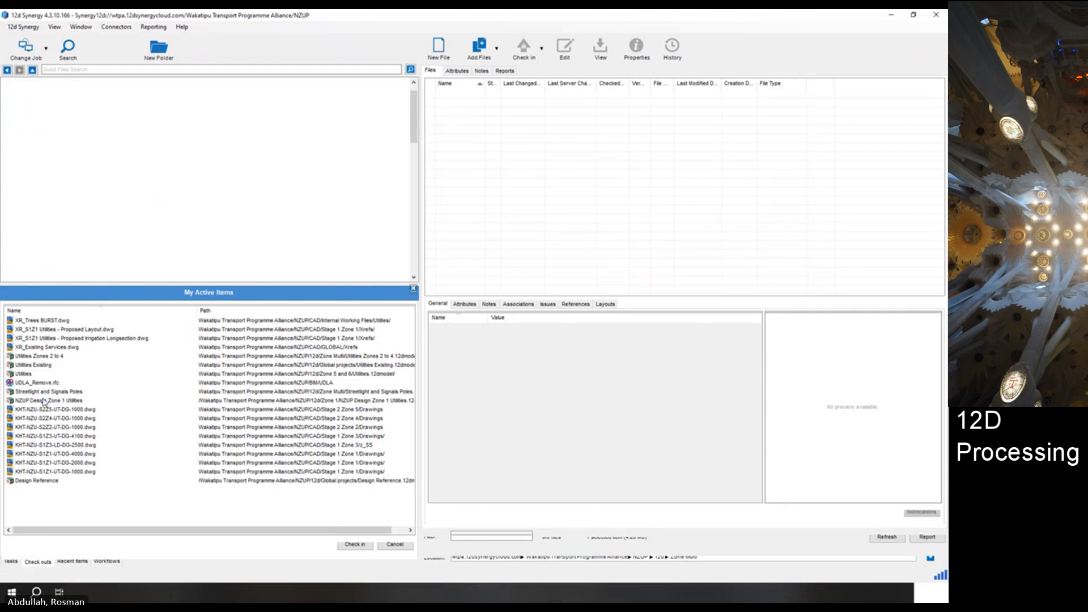
pyautogui.doubleClick(44, 402)
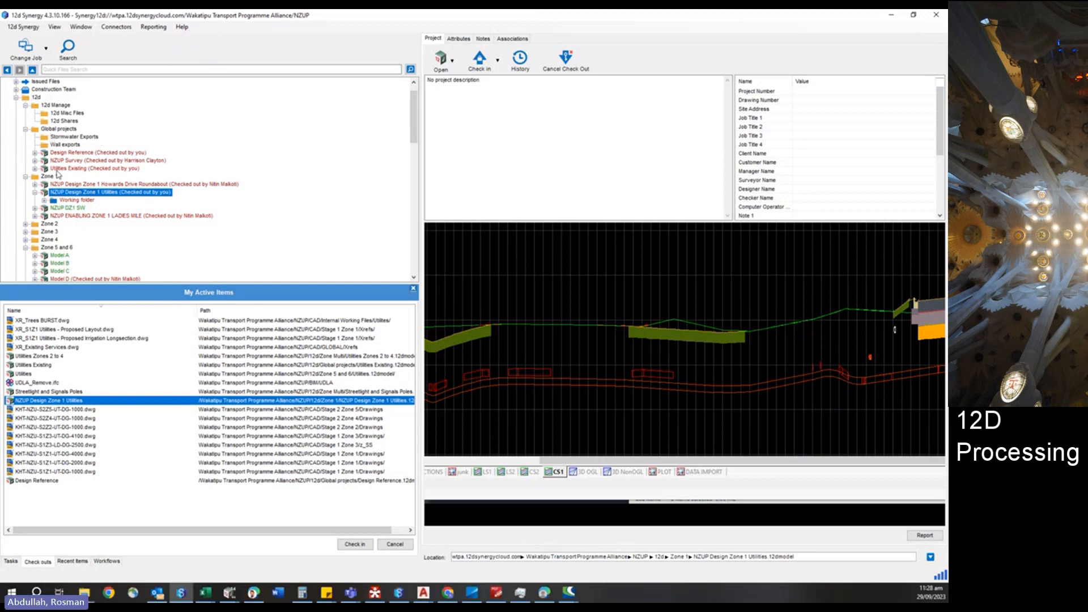
pyautogui.click(27, 374)
pyautogui.rightClick(26, 375)
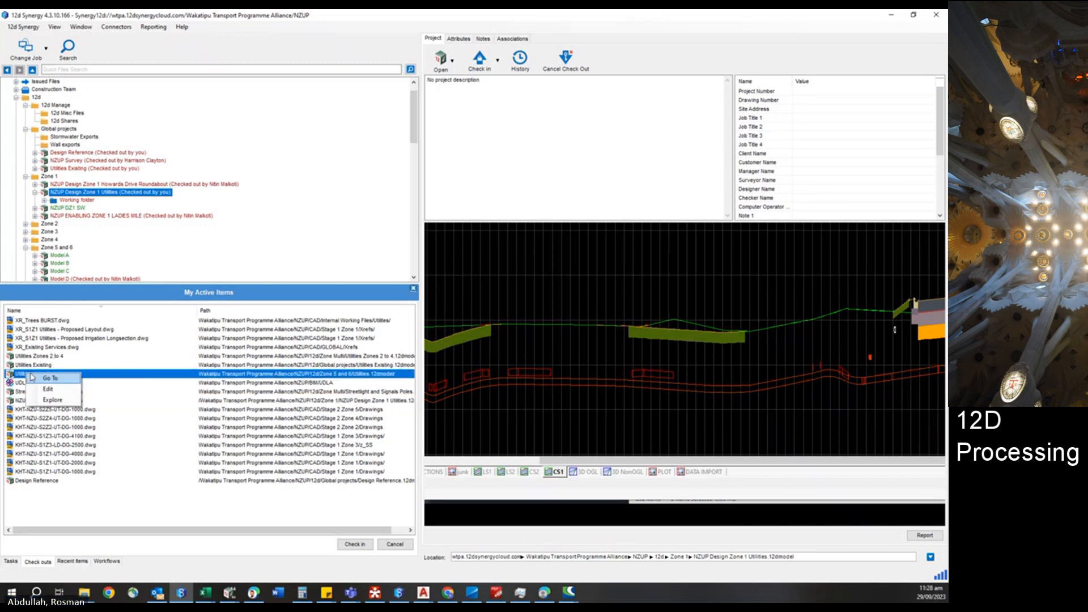
pyautogui.click(51, 378)
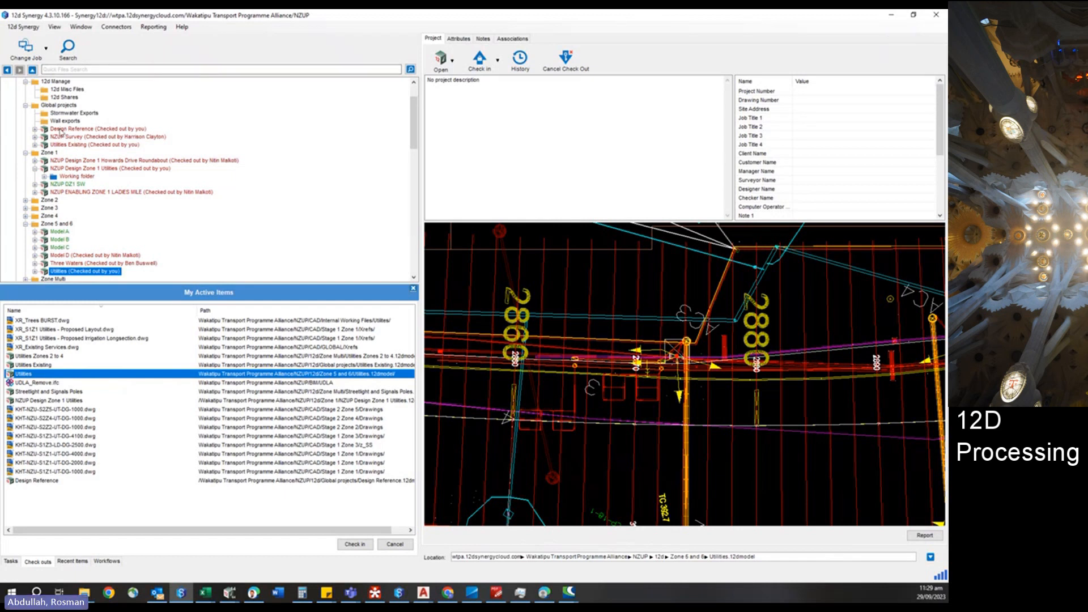
pyautogui.click(61, 130)
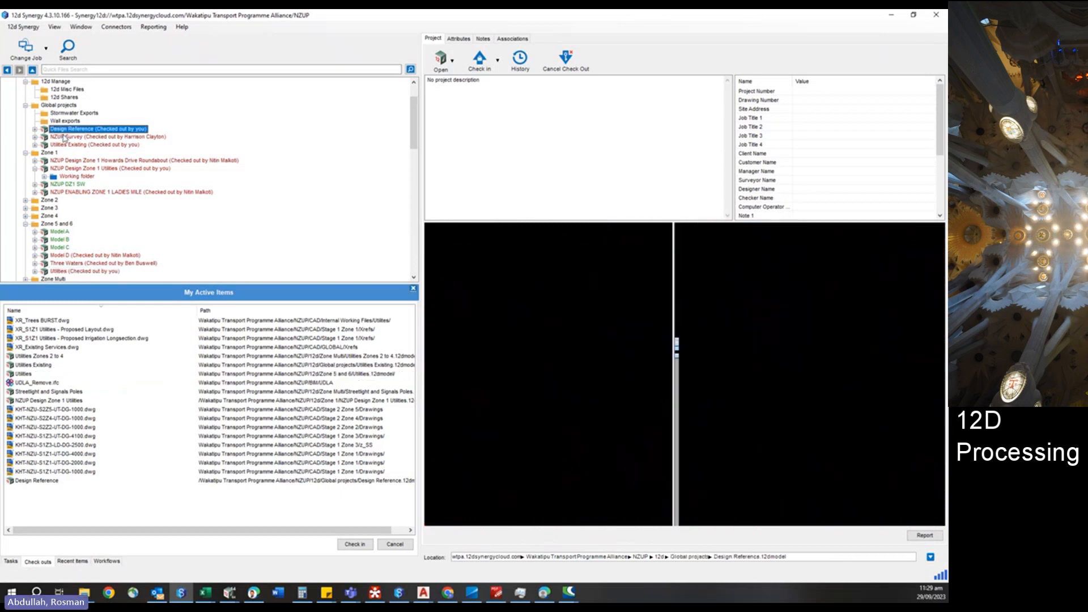